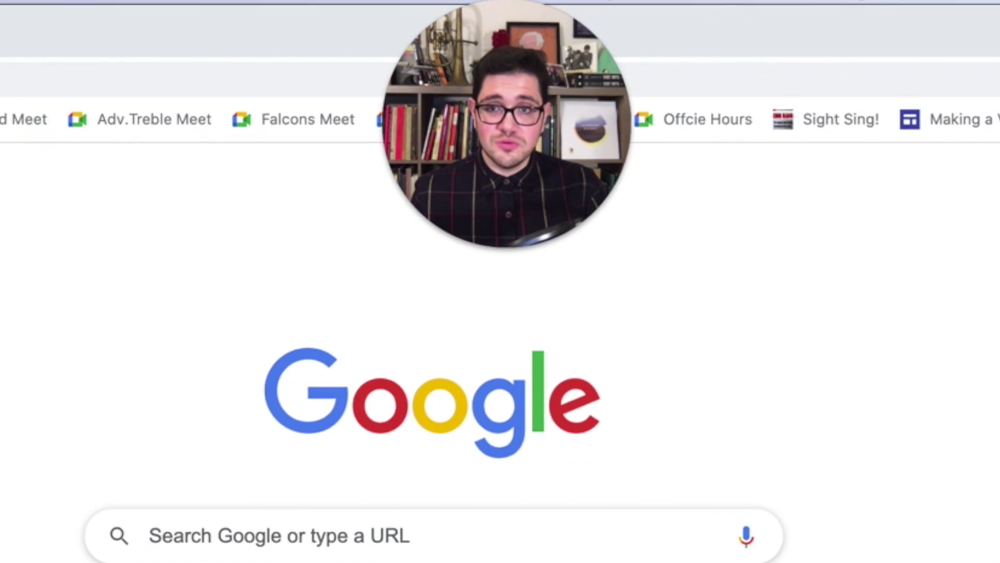
- Go to wevideo.com and sign in with the Google account
type("WE")
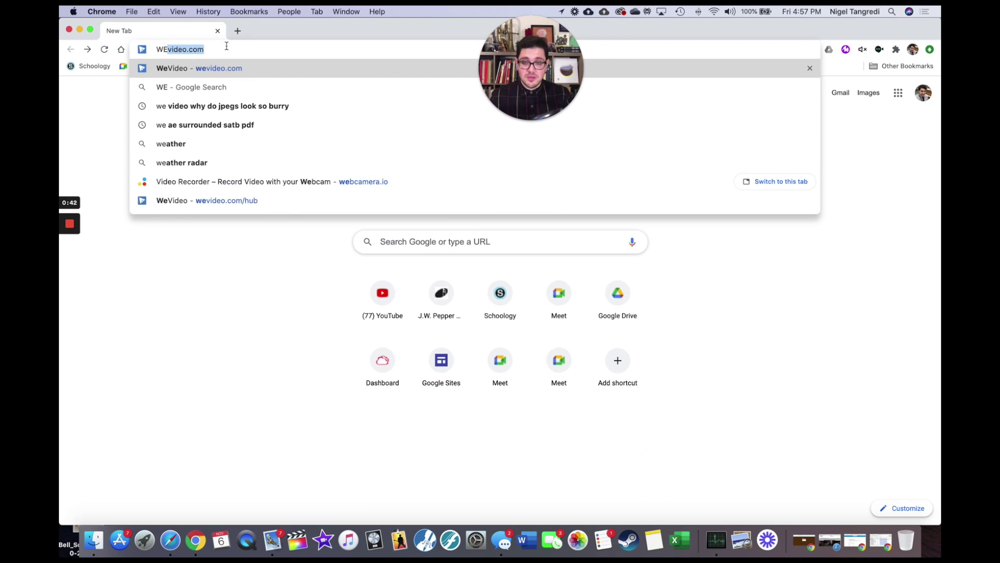
key("Return")
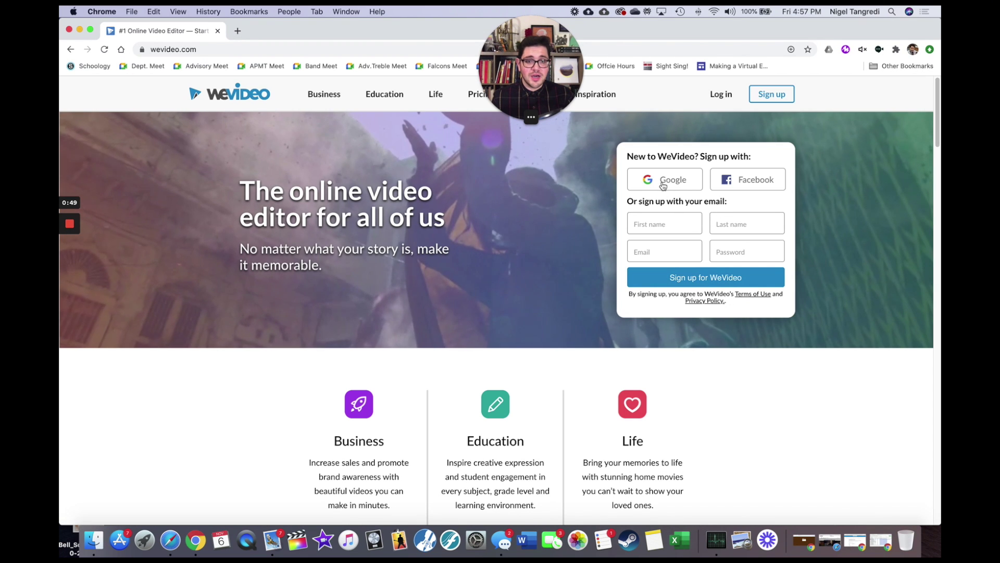
left_click(662, 182)
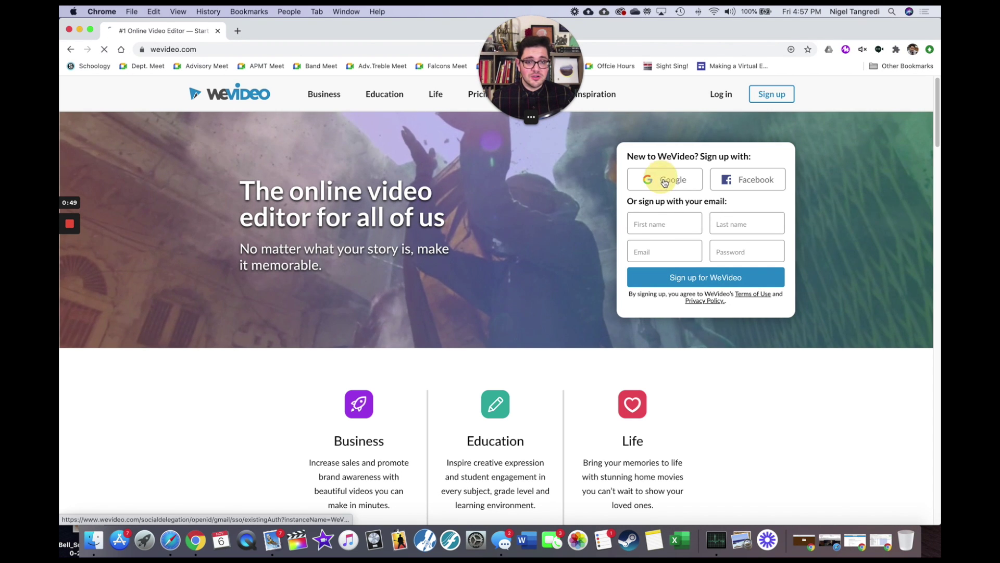
left_click(463, 287)
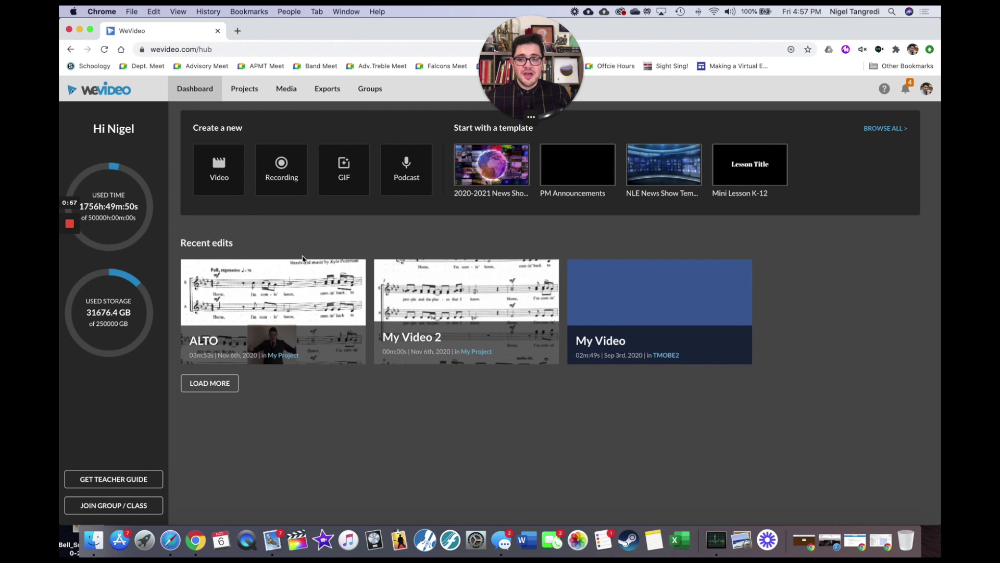
- Create a new video edit and save it in My Project
left_click(220, 178)
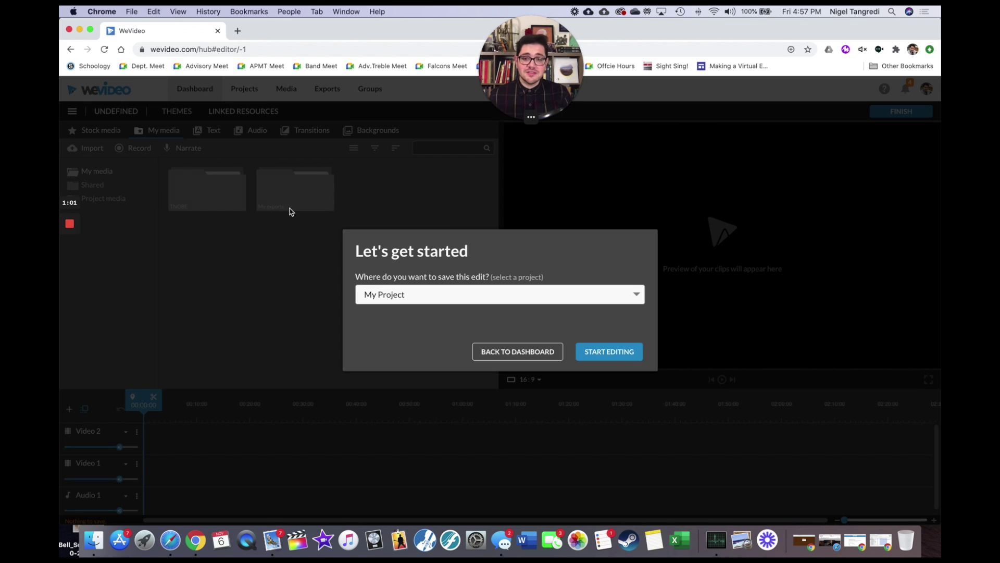
left_click(611, 352)
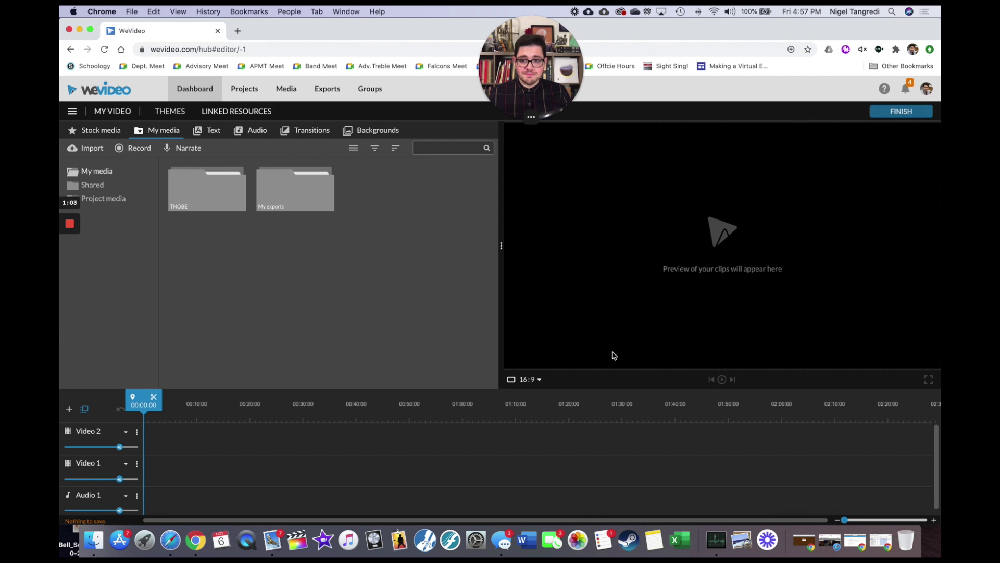
- Import There's Gonna Be A Homecomin'.pdf from the Falcon Singers folder, found through the Fall 2020 materials alias on the Desktop
left_click(86, 151)
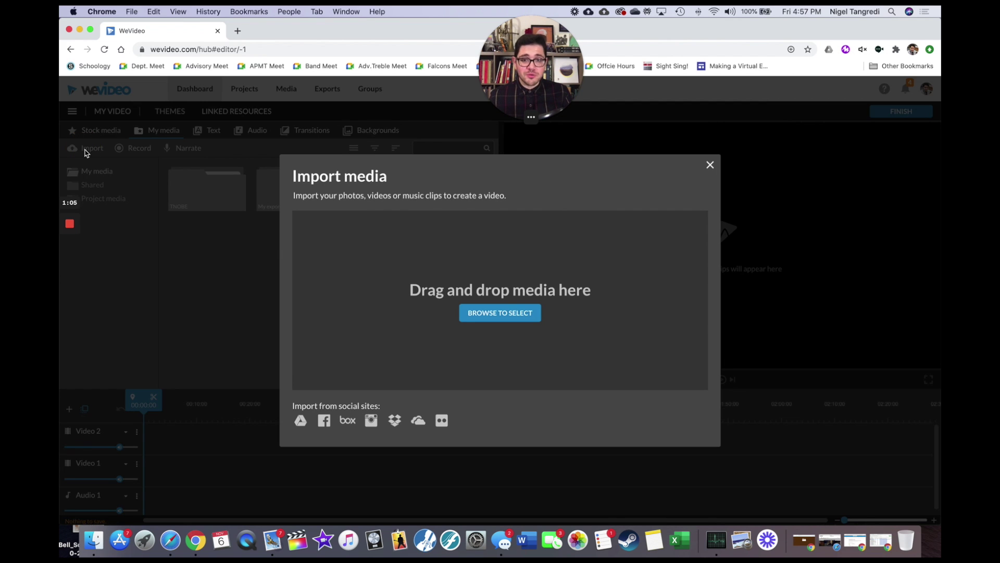
left_click(501, 314)
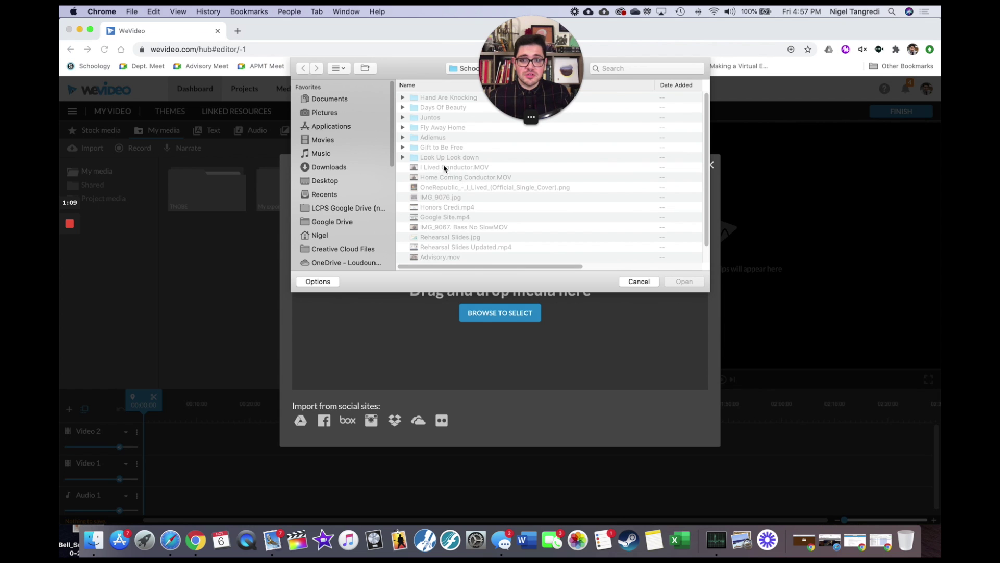
left_click(346, 165)
left_click(328, 181)
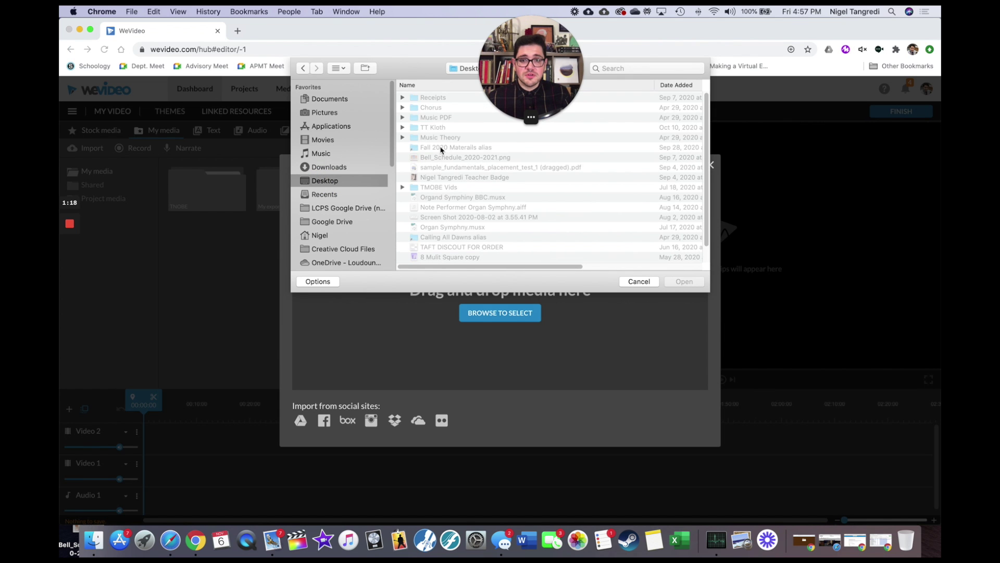
double_click(444, 149)
left_click(451, 148)
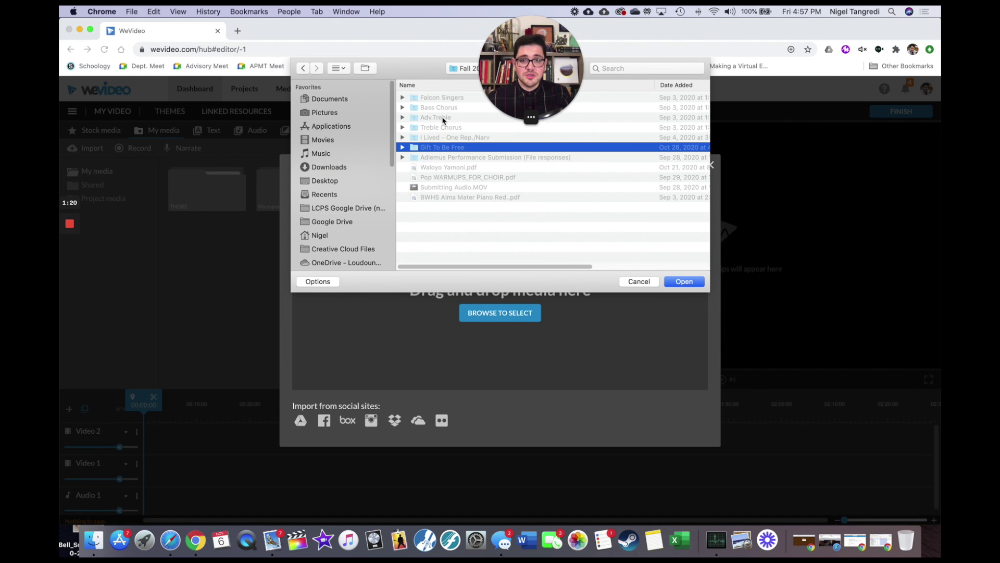
double_click(442, 99)
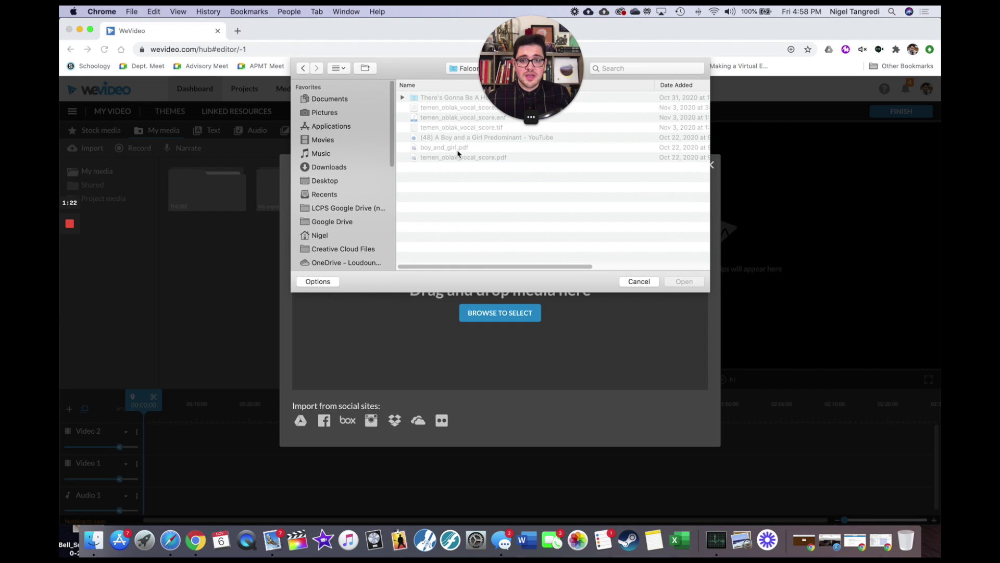
double_click(443, 98)
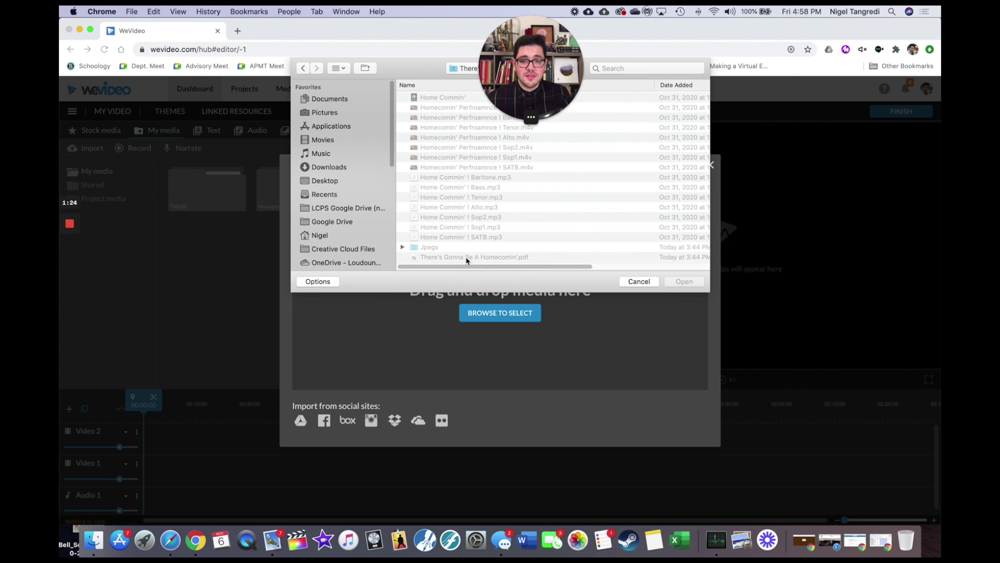
left_click(558, 257)
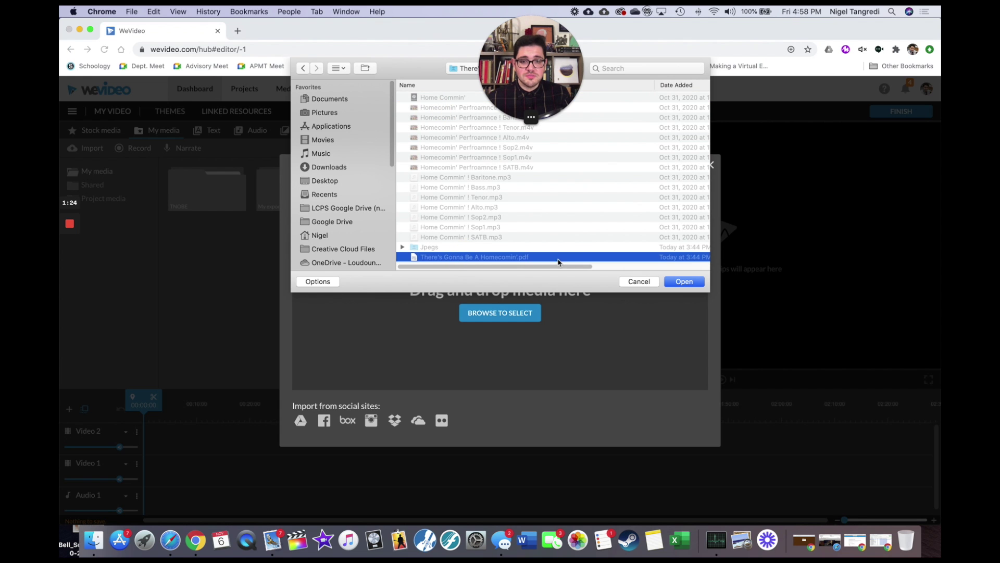
left_click(687, 282)
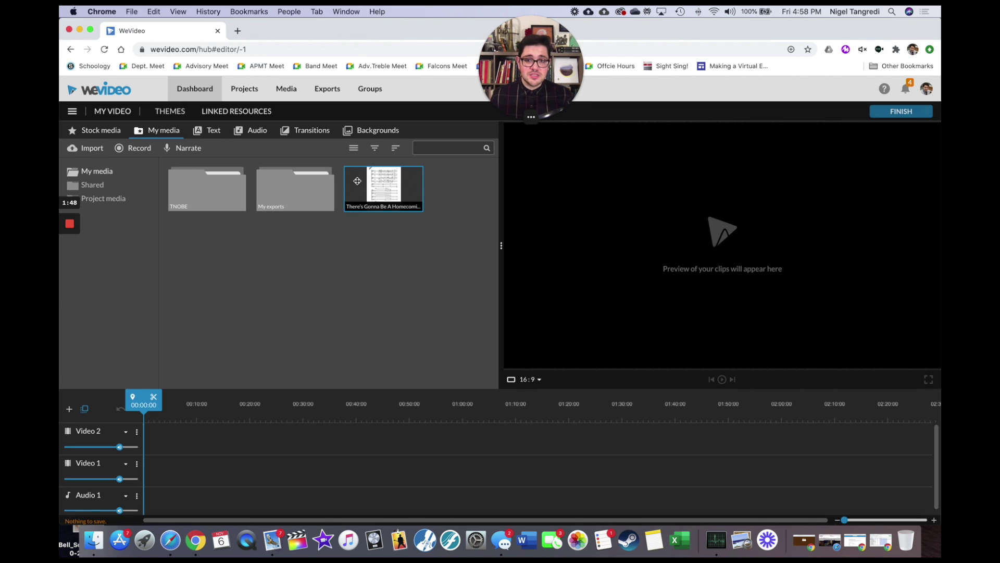
- Show only the photos in the media library, and switch back to showing all media
left_click(374, 148)
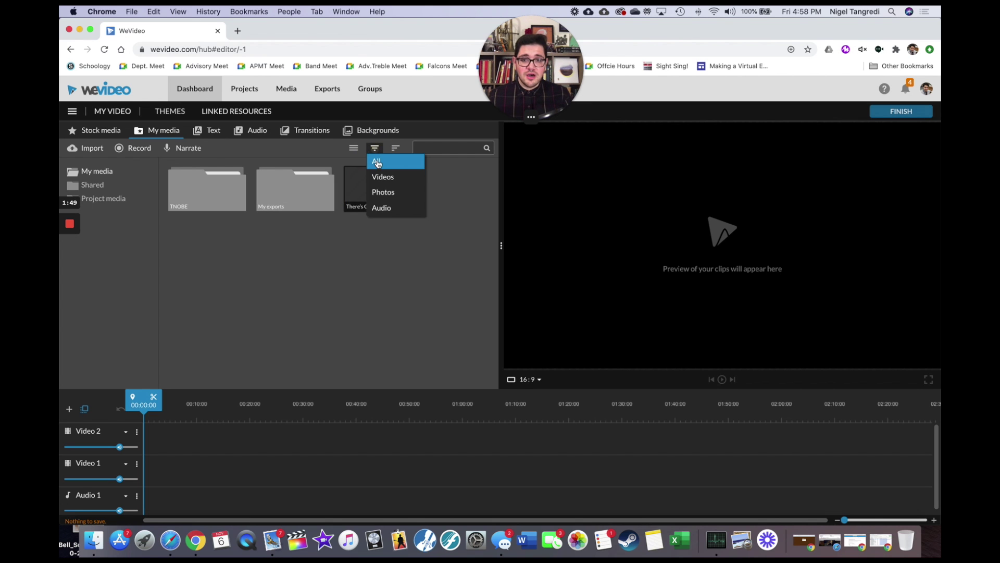
left_click(390, 192)
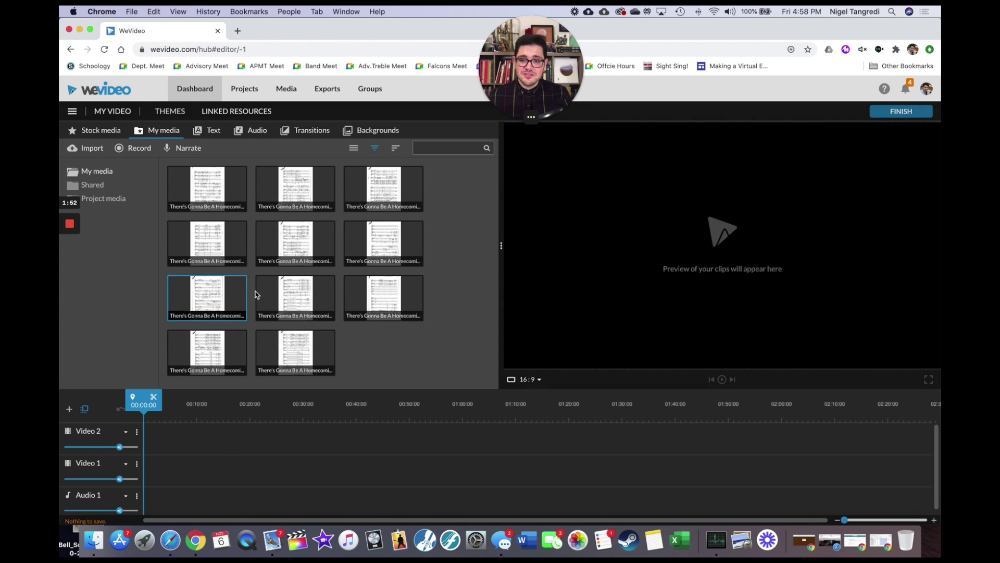
left_click(375, 148)
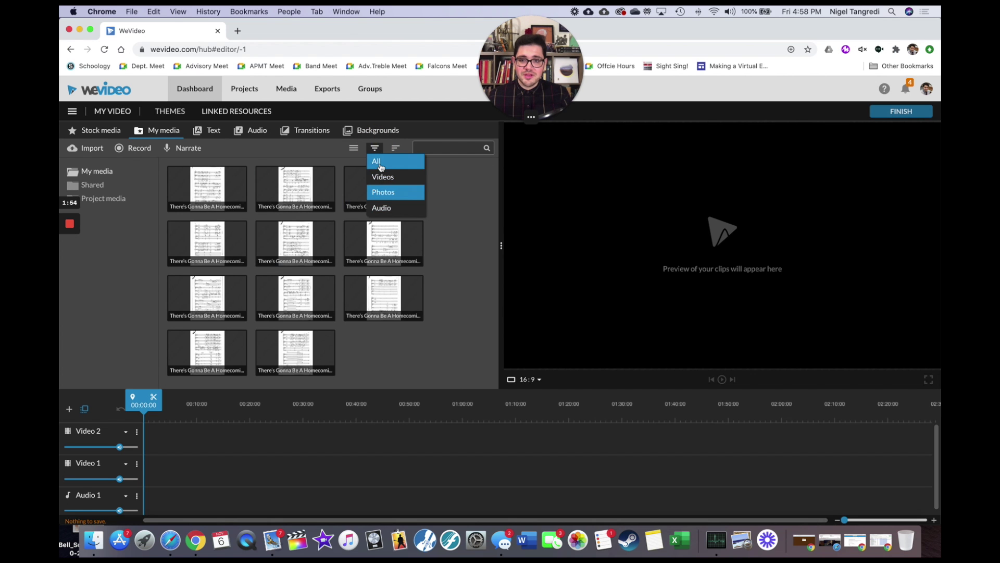
left_click(380, 162)
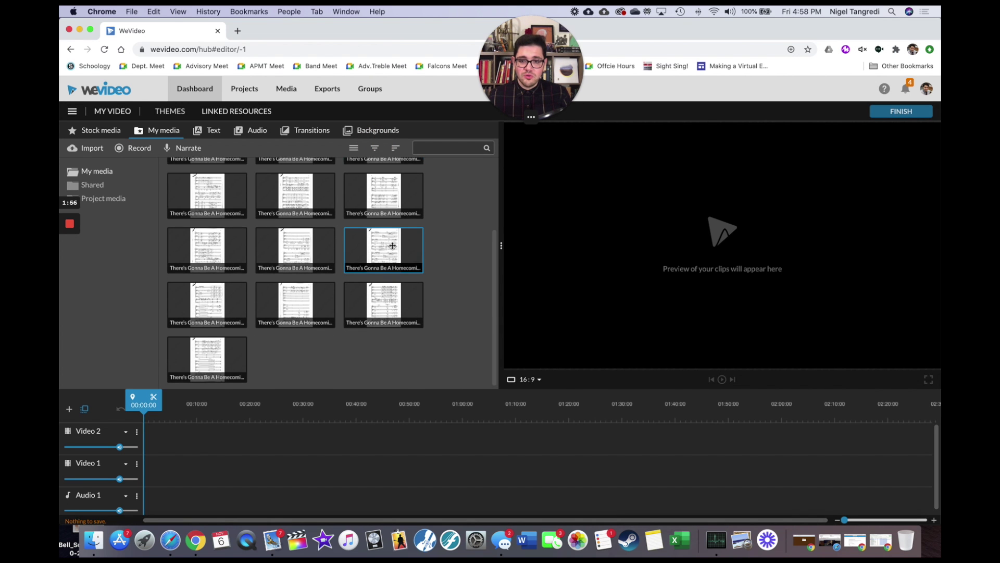
- Display the media library as a list and refresh it by filtering to photos and back to all media
left_click(353, 148)
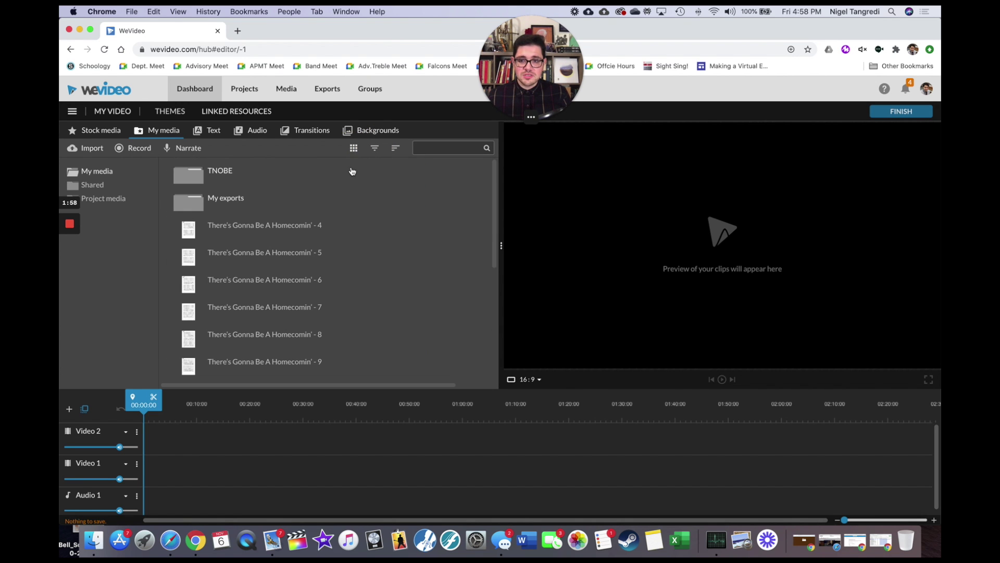
scroll(323, 224, "down", 2)
scroll(323, 224, "up", 2)
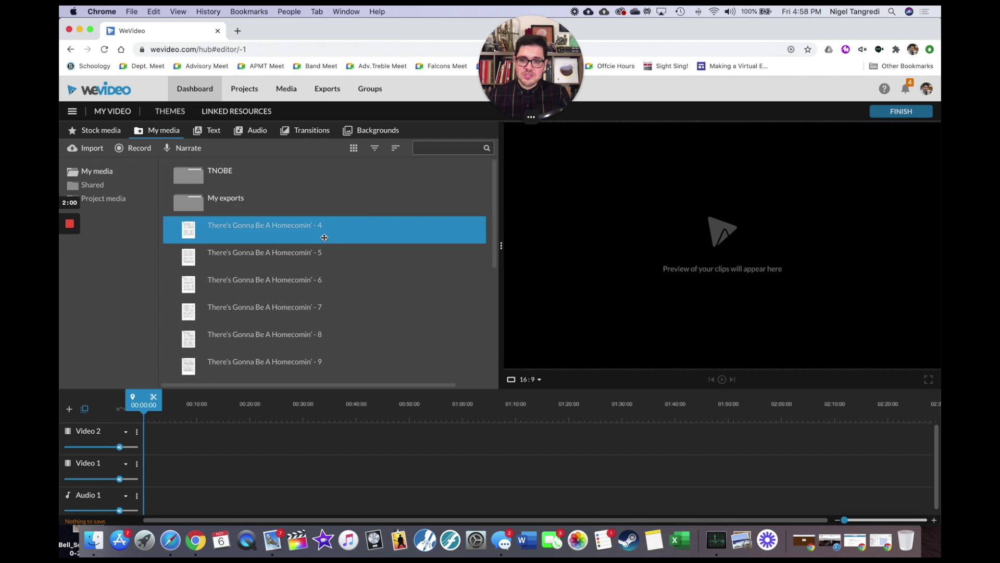
left_click(375, 148)
left_click(380, 191)
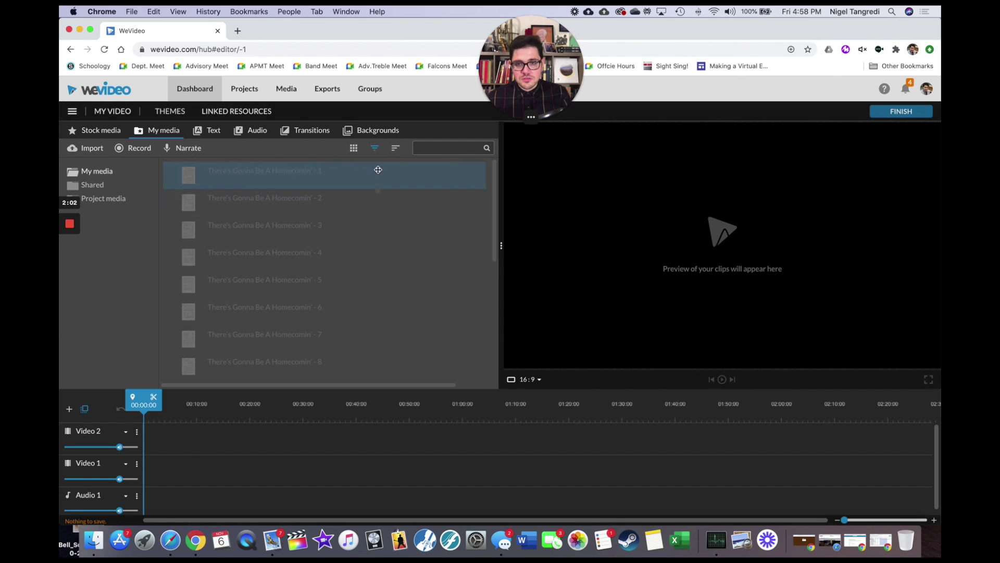
left_click(375, 148)
left_click(380, 190)
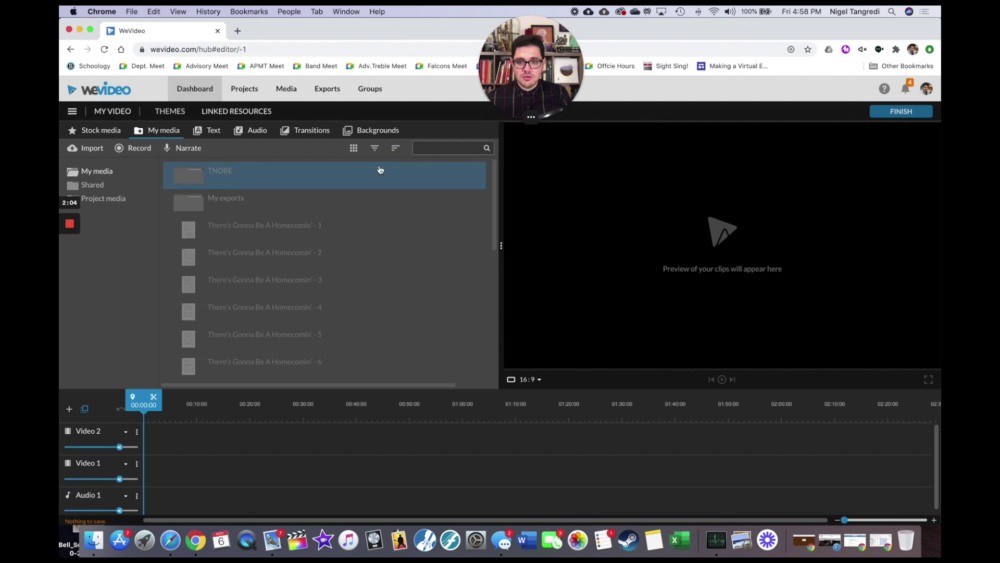
scroll(309, 258, "down", 2)
scroll(312, 245, "up", 2)
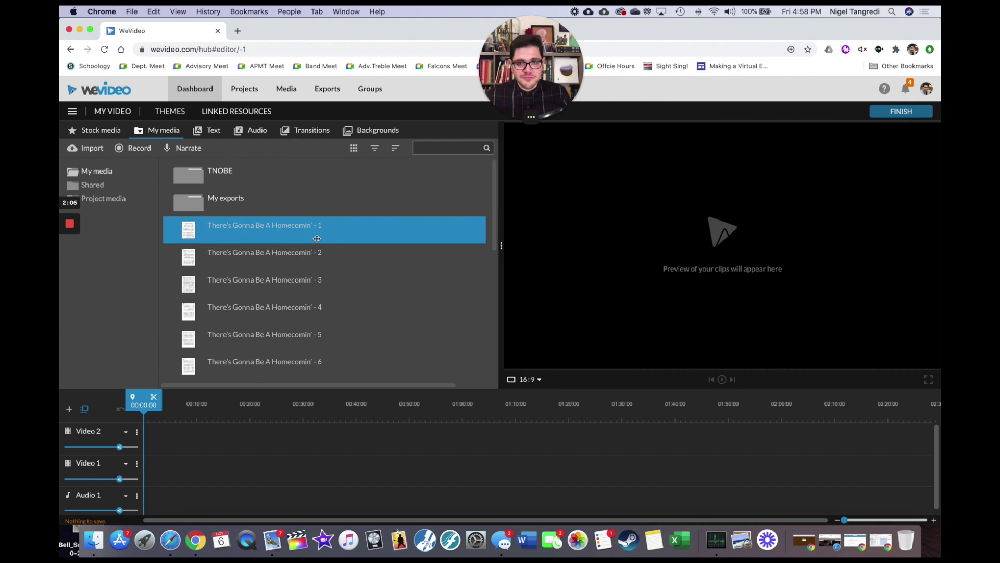
- Select score pages 1 through 17 together in the media list
left_click(300, 230)
scroll(298, 233, "down", 3)
scroll(298, 233, "up", 3)
scroll(291, 250, "down", 10)
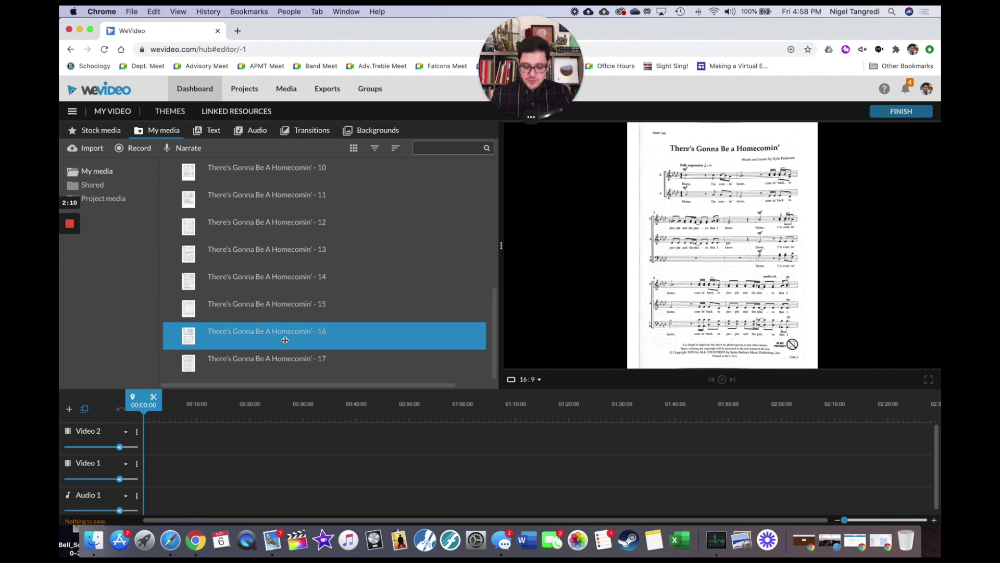
left_click(281, 361, "shift")
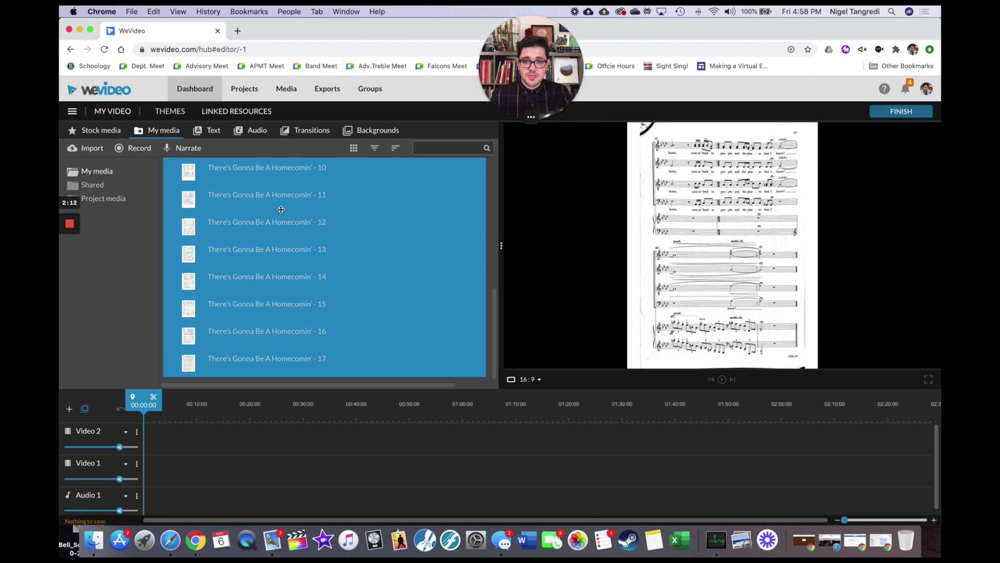
left_click_drag(274, 196, 246, 212)
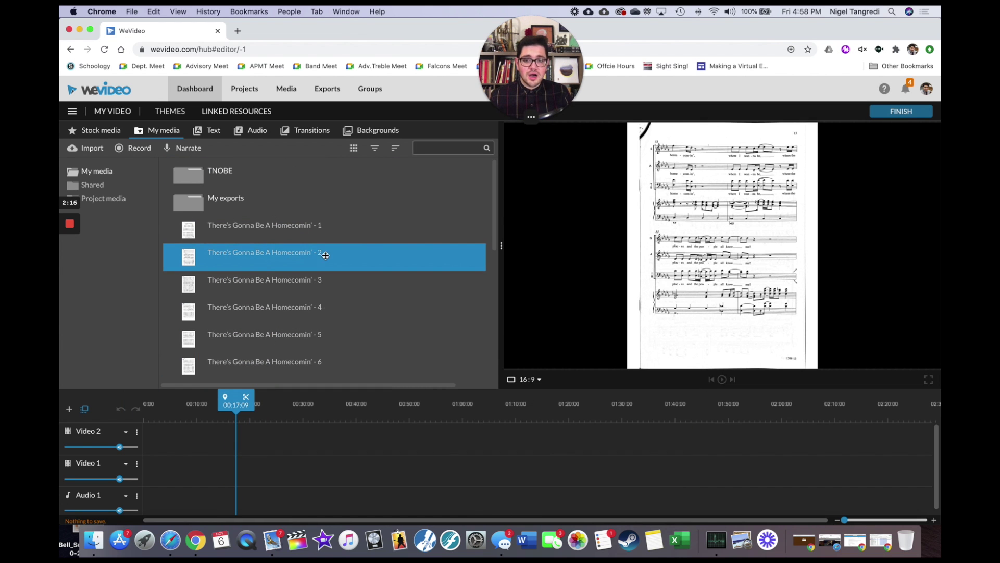
- Place There's Gonna Be A Homecomin' - 1 at the start of the Video 1 track
left_click(319, 227)
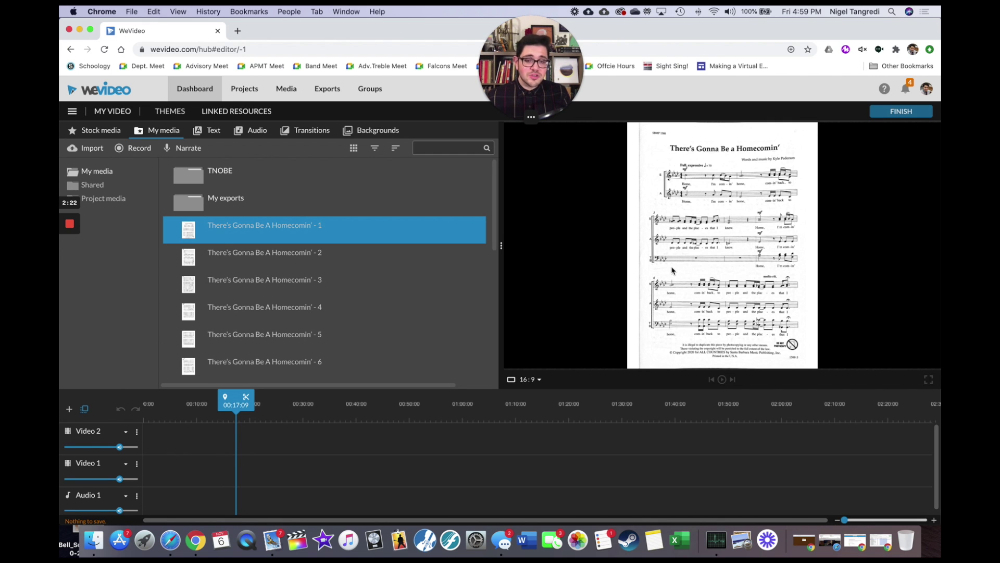
left_click(274, 275, "super")
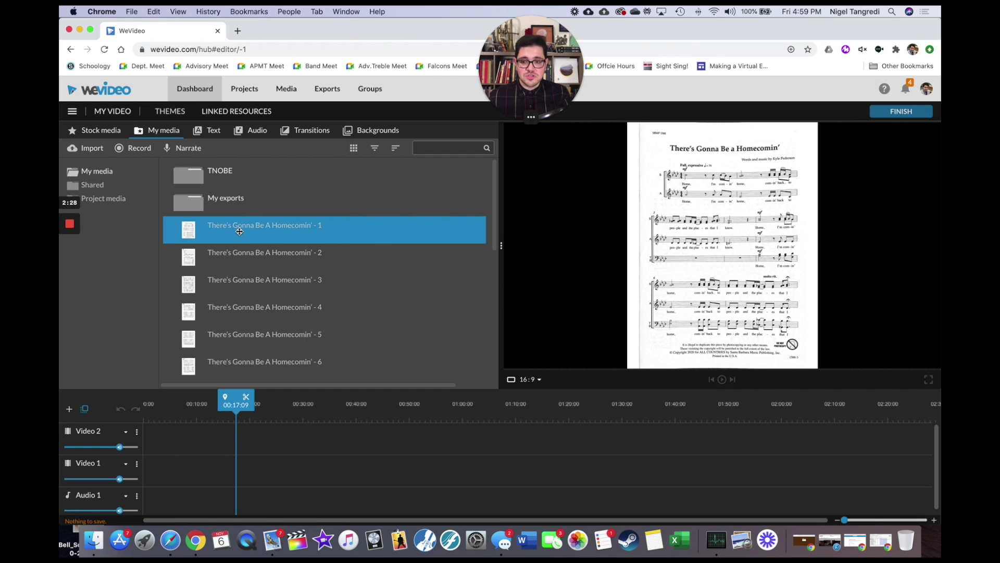
left_click_drag(221, 230, 149, 467)
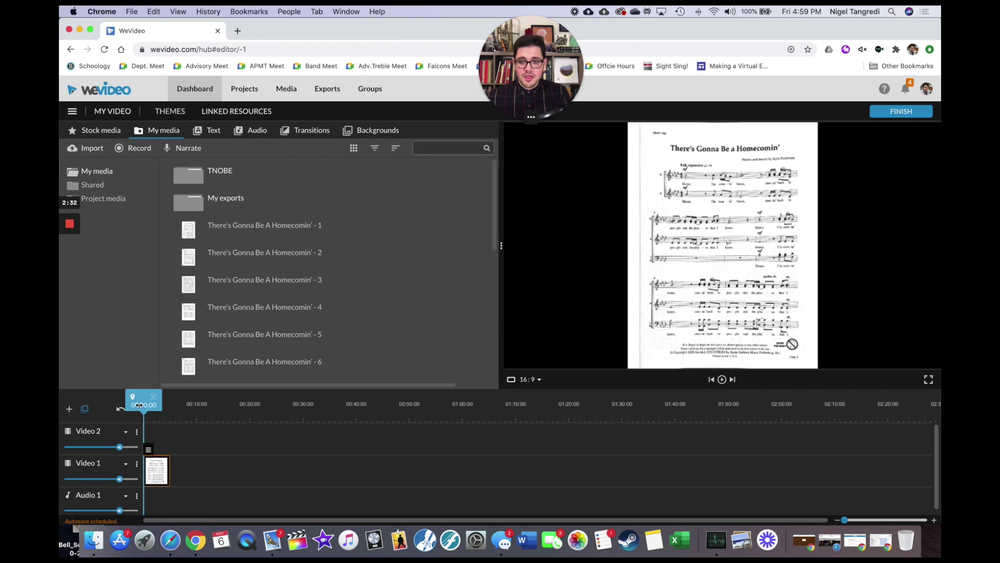
- Scale the page 1 clip to 1.2, position it at x -212, y -422 on the opening staves, and lengthen it to about 7 seconds
double_click(154, 477)
left_click_drag(203, 274, 292, 272)
left_click_drag(697, 178, 690, 289)
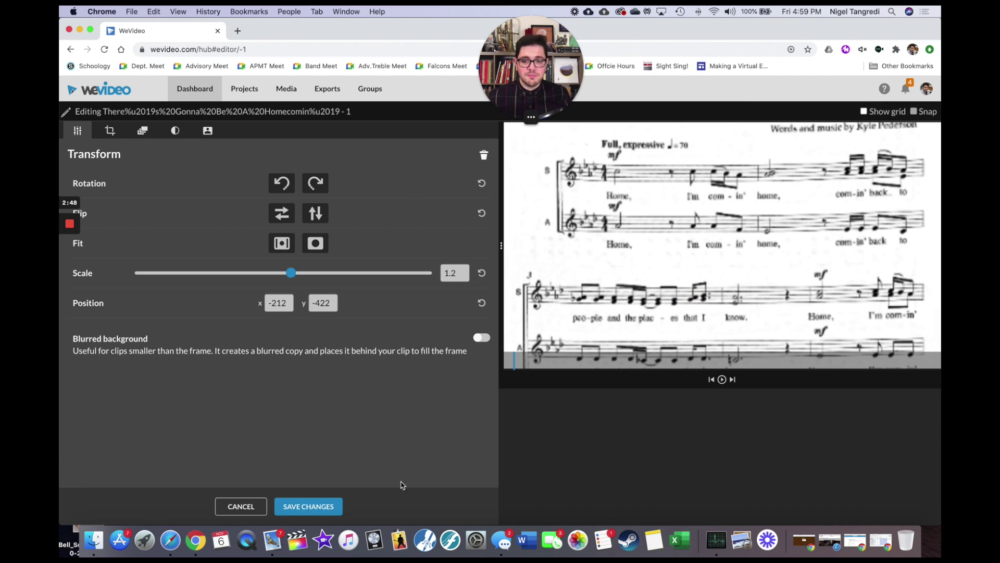
left_click(290, 505)
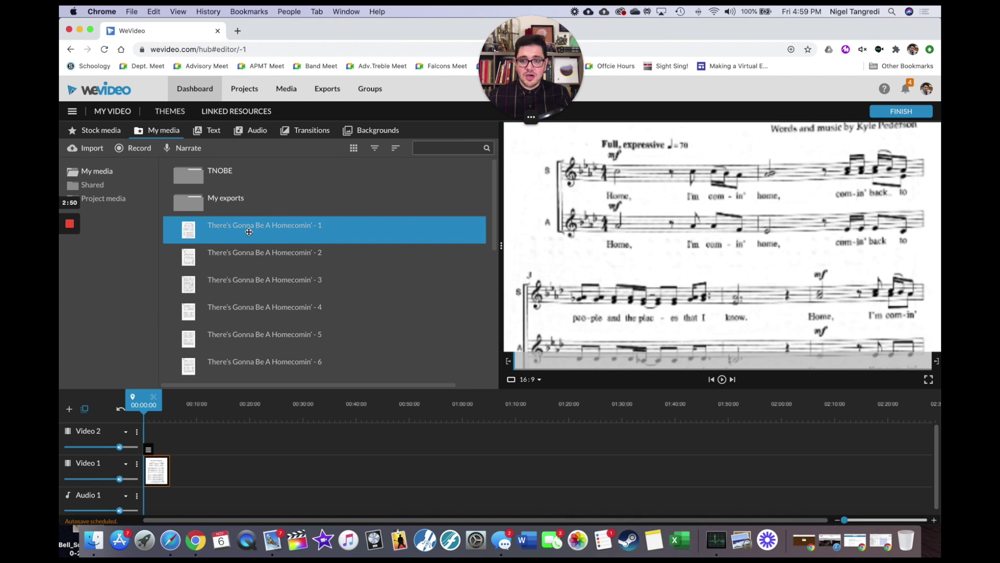
left_click_drag(168, 472, 181, 470)
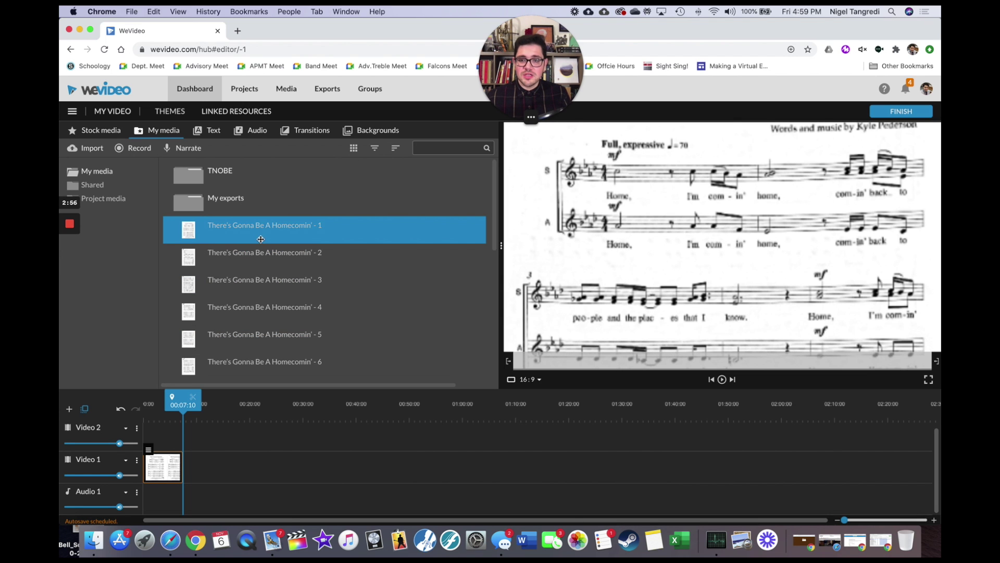
- Add a second copy of page 1 after the first clip, scaled to 1.16 and positioned at x -153, y -900 on the middle system
left_click_drag(258, 230, 197, 468)
double_click(196, 468)
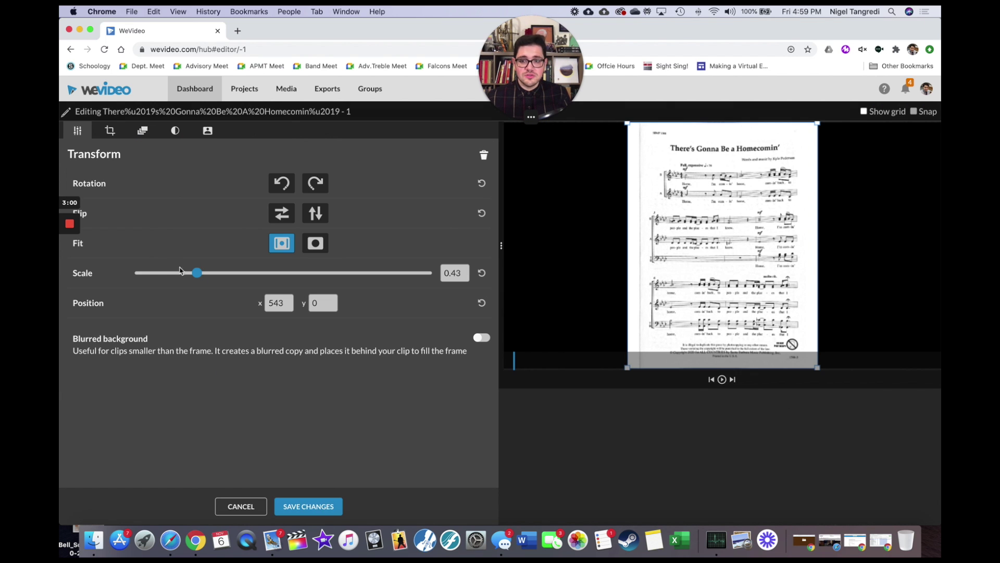
left_click_drag(196, 276, 286, 281)
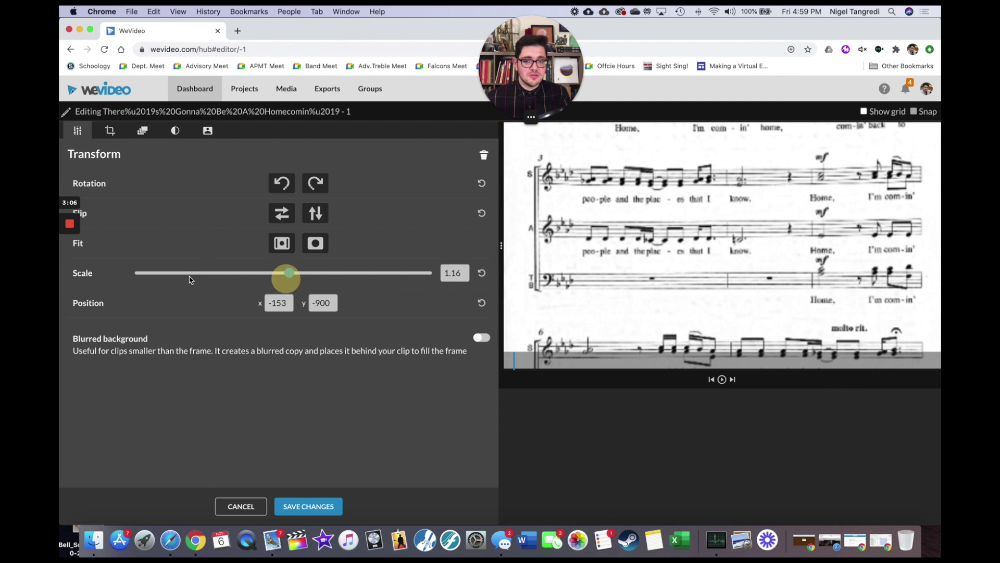
left_click(308, 504)
- Add a third copy of page 1 after the second clip, scaled to 1.12 and positioned at x -89, y -1710 on the last system
left_click_drag(238, 237, 230, 470)
double_click(230, 470)
left_click_drag(203, 274, 288, 273)
left_click_drag(626, 263, 628, 120)
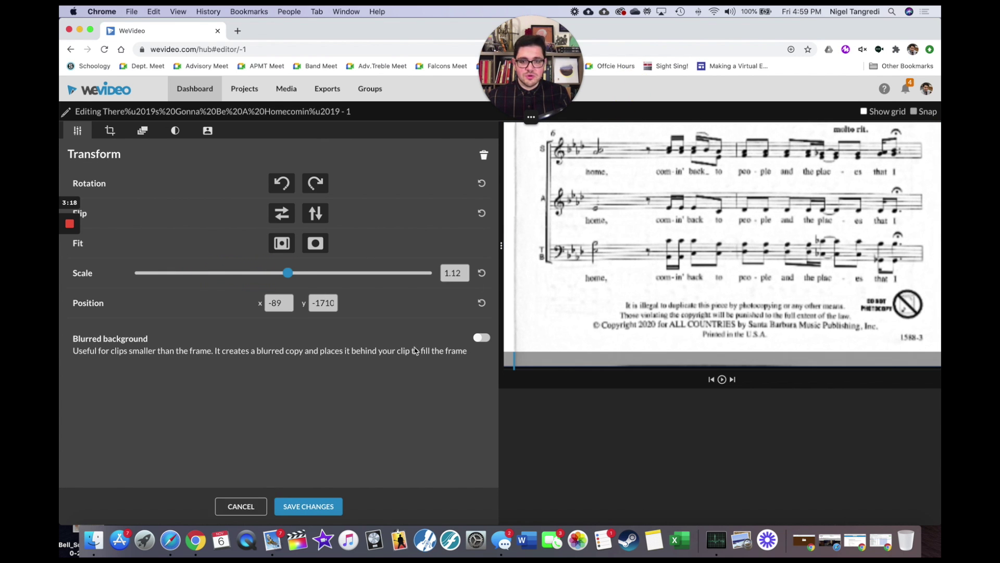
left_click(312, 508)
- Shift the score image in the second page 1 clip slightly upward in the frame and save the change
double_click(197, 466)
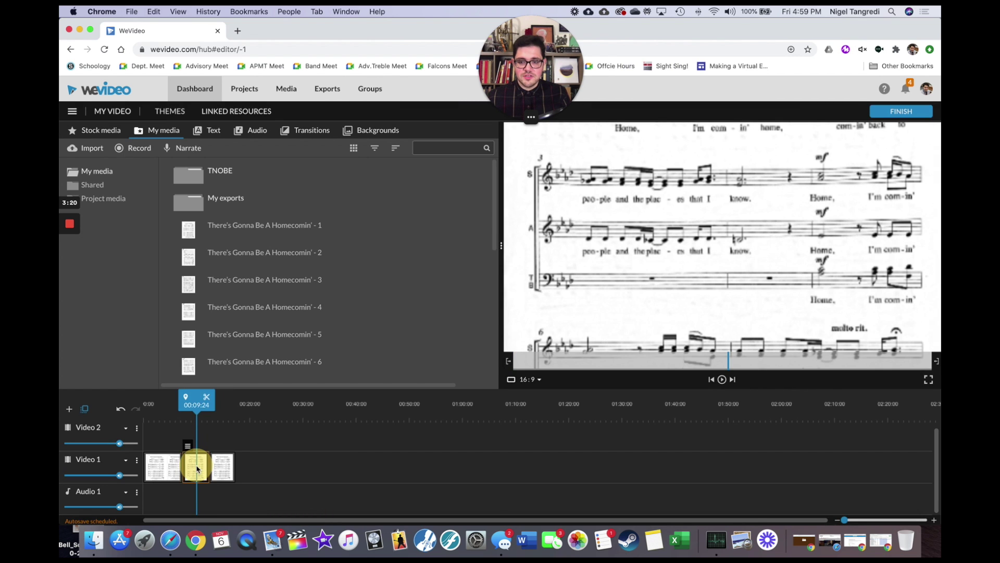
left_click_drag(665, 244, 664, 223)
left_click(302, 507)
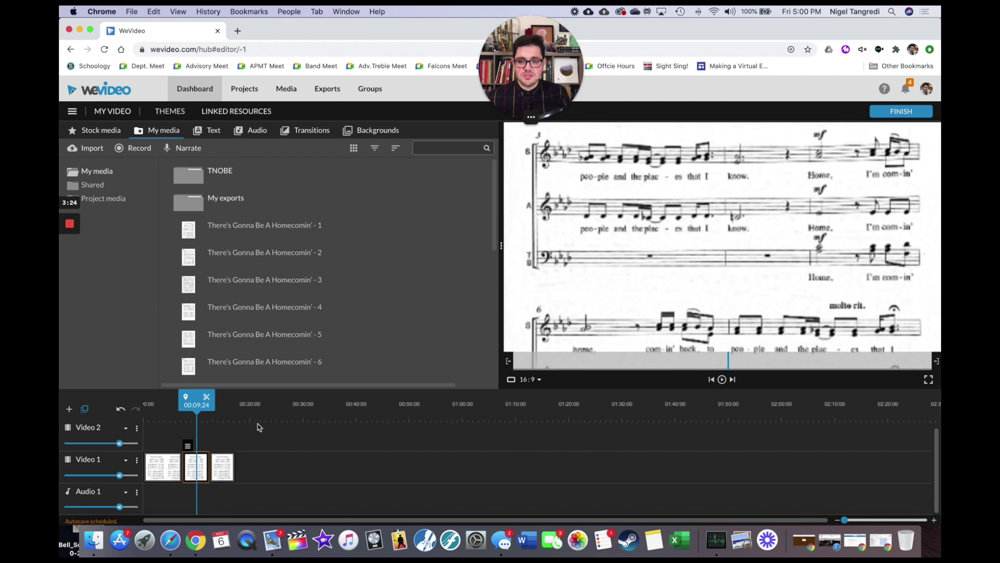
- Add There's Gonna Be A Homecomin' - 2 after the page 1 clips, enlarged and positioned on its opening system at measure 8
left_click(264, 258)
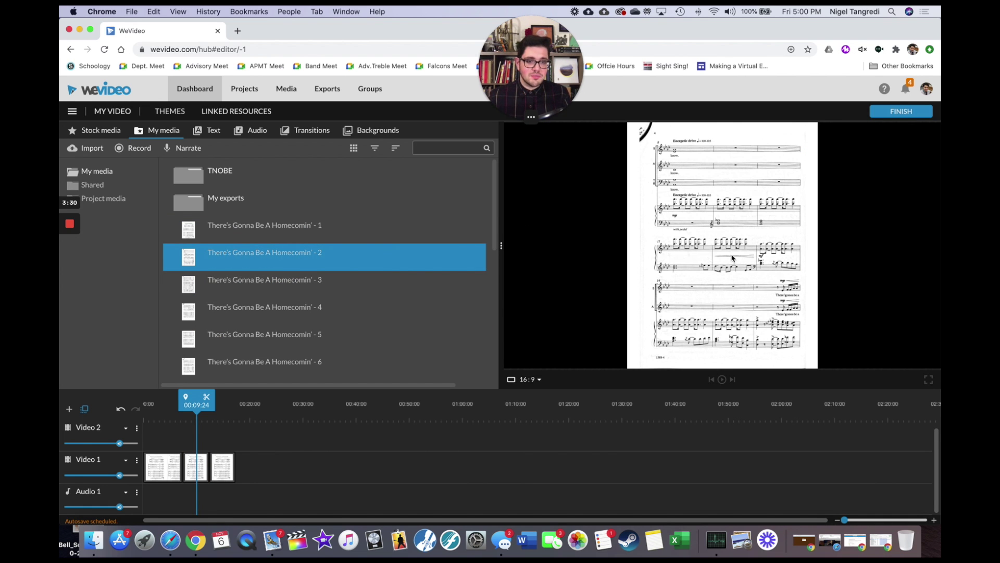
left_click_drag(299, 285, 245, 472)
double_click(245, 475)
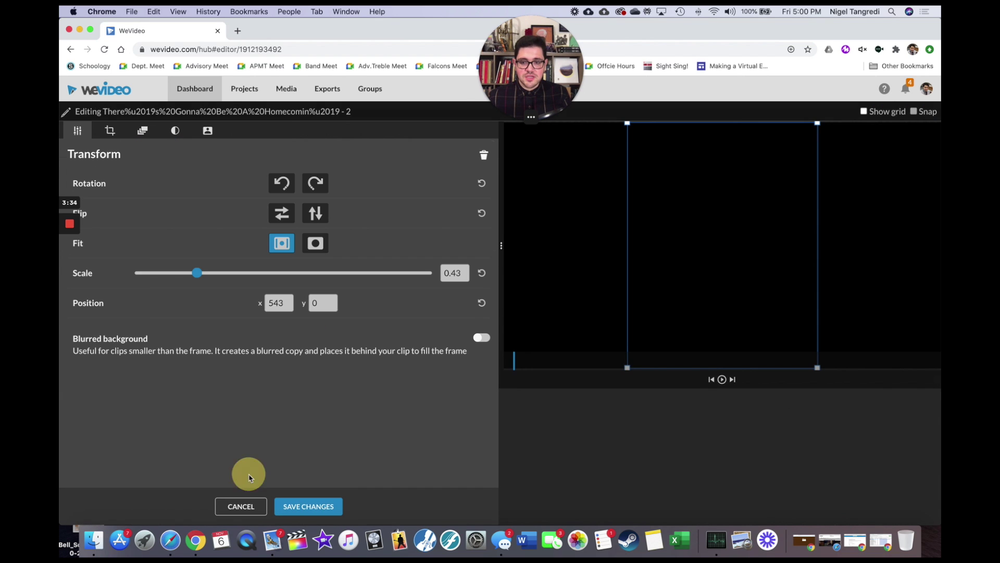
left_click_drag(200, 278, 287, 276)
left_click_drag(611, 219, 601, 337)
left_click(297, 503)
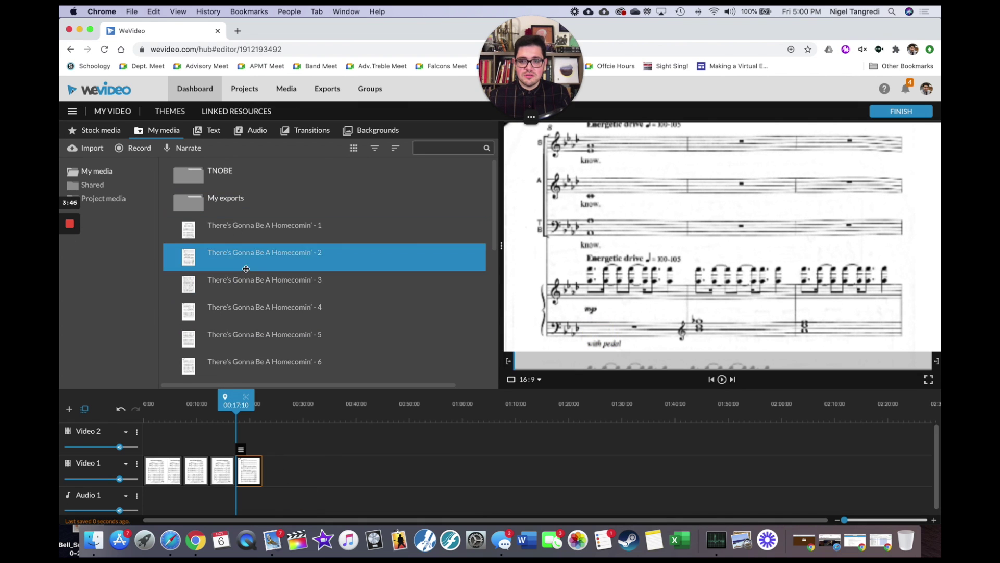
- Add a second copy of page 2 after the first, enlarged and positioned on the middle system at measure 11
left_click_drag(245, 255, 277, 470)
double_click(278, 470)
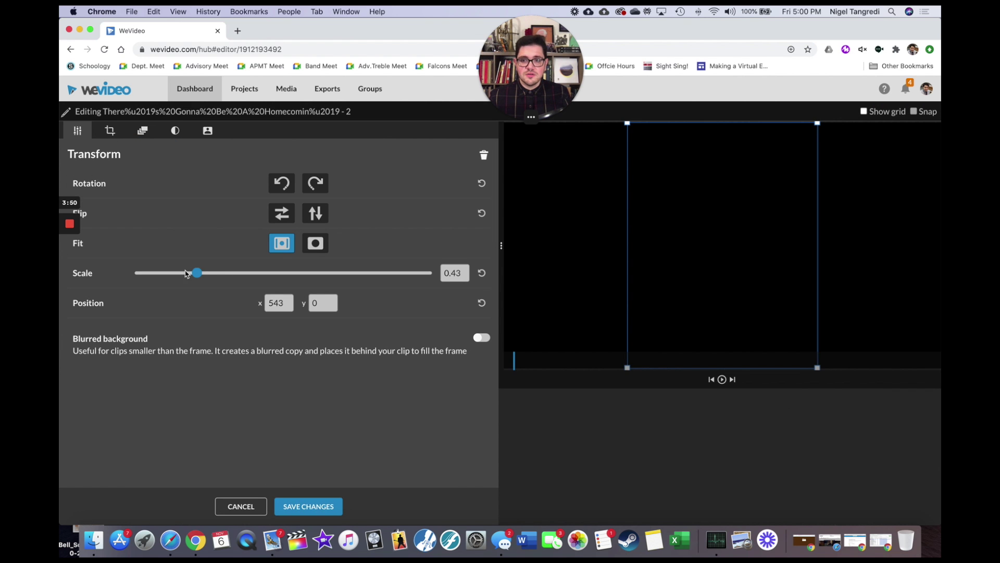
left_click_drag(195, 275, 292, 272)
left_click_drag(577, 272, 585, 201)
left_click(291, 515)
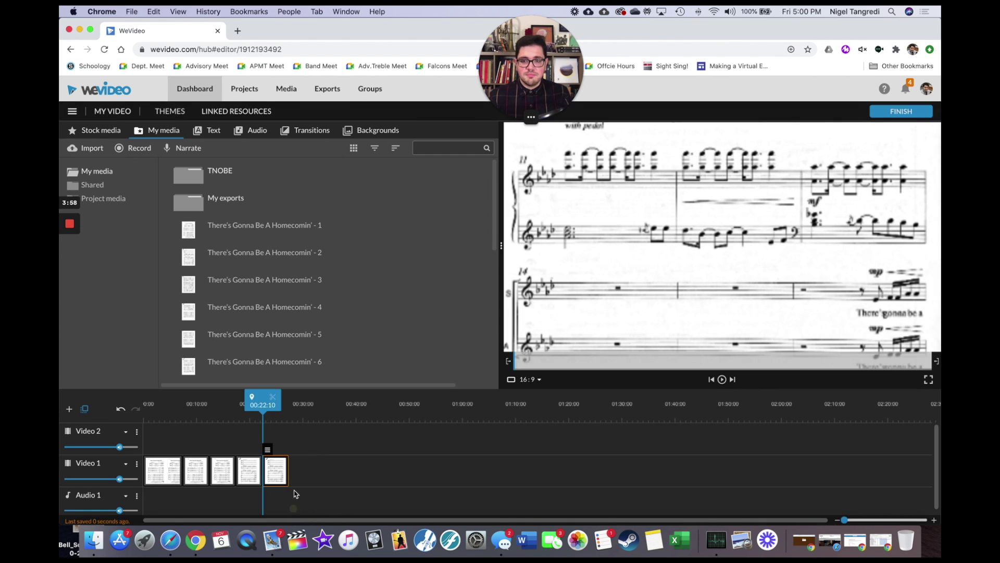
- Add a third copy of page 2, scaled to 1.2 and positioned at x -246, y -1828 on the measure 14 system
left_click_drag(291, 256, 307, 469)
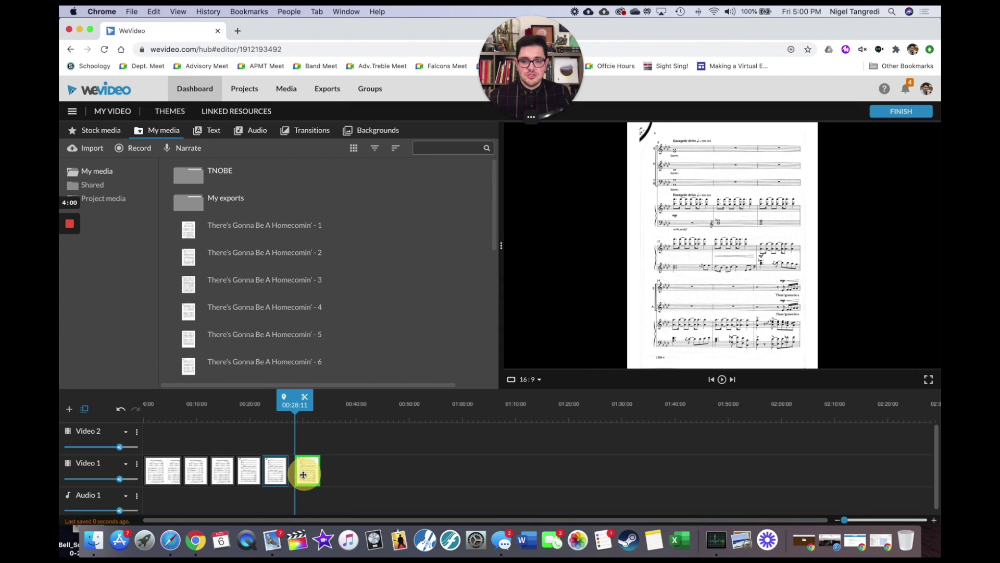
double_click(301, 470)
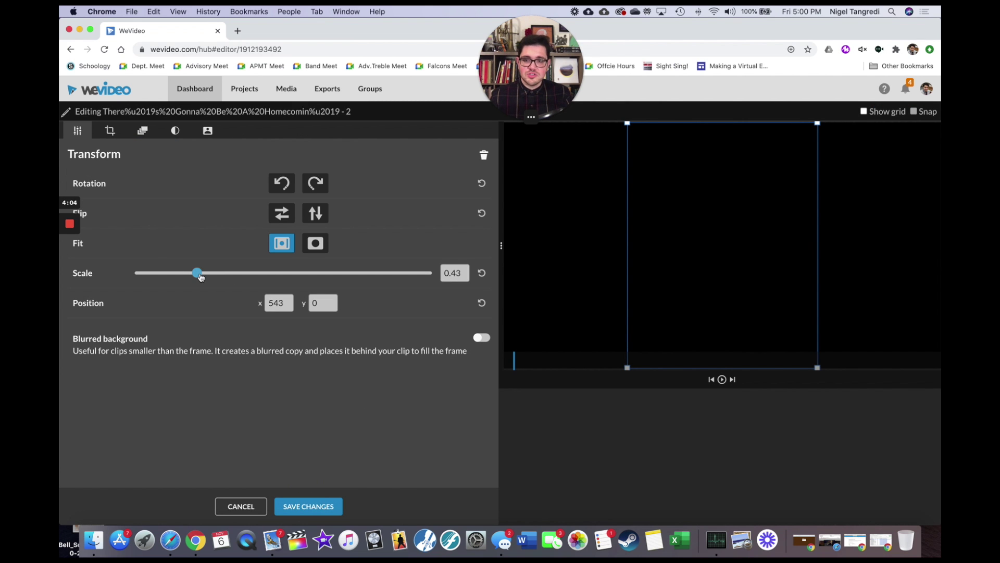
left_click_drag(197, 276, 286, 275)
left_click_drag(684, 287, 668, 107)
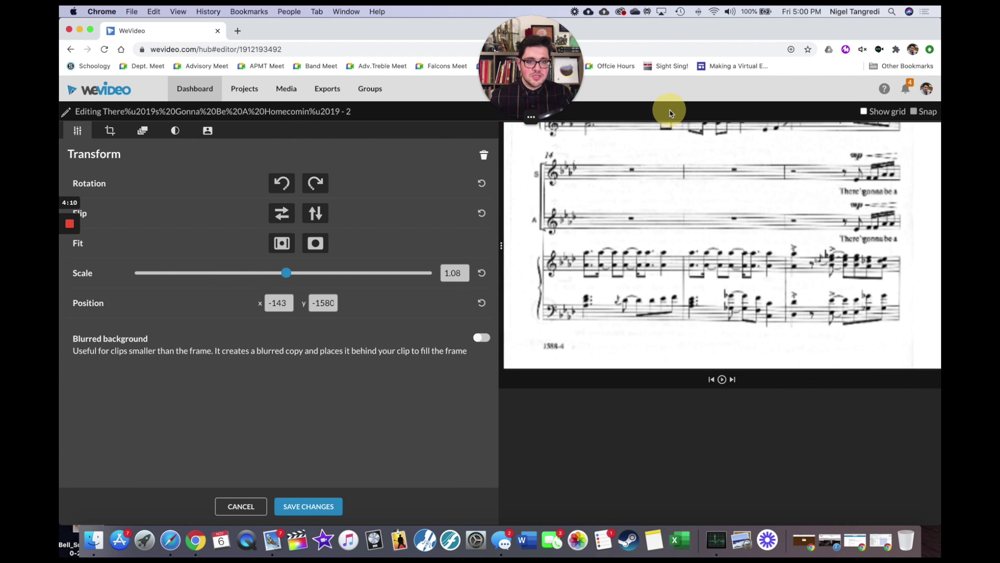
left_click_drag(286, 273, 278, 276)
left_click_drag(282, 275, 291, 272)
mouse_move(731, 209)
left_mouse_down()
mouse_move(727, 224)
mouse_move(726, 190)
mouse_move(736, 197)
left_mouse_up()
left_click(331, 511)
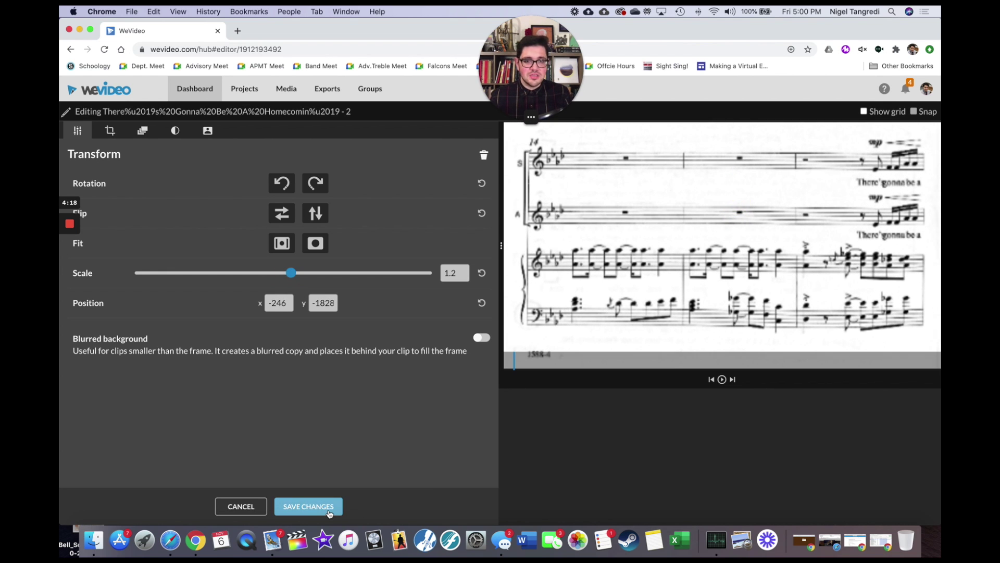
left_click(329, 511)
- Add a new audio track named ALTO to the timeline
scroll(382, 449, "down", 1)
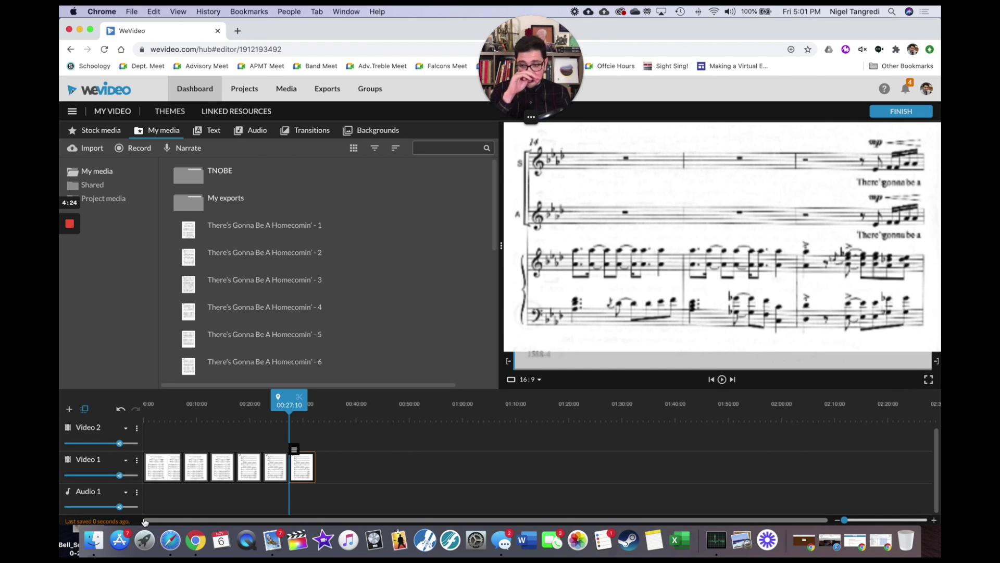
left_click(70, 410)
left_click(549, 307)
left_click(409, 340)
left_click(440, 342)
type("ALTO")
left_click(580, 373)
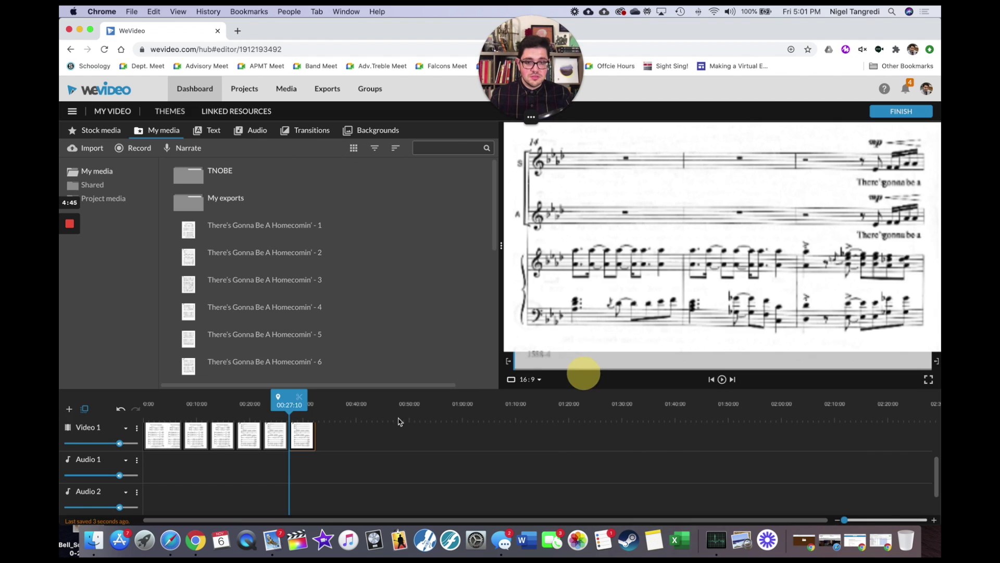
- Add another audio track named TENOR to the timeline
left_click(69, 409)
left_click(541, 308)
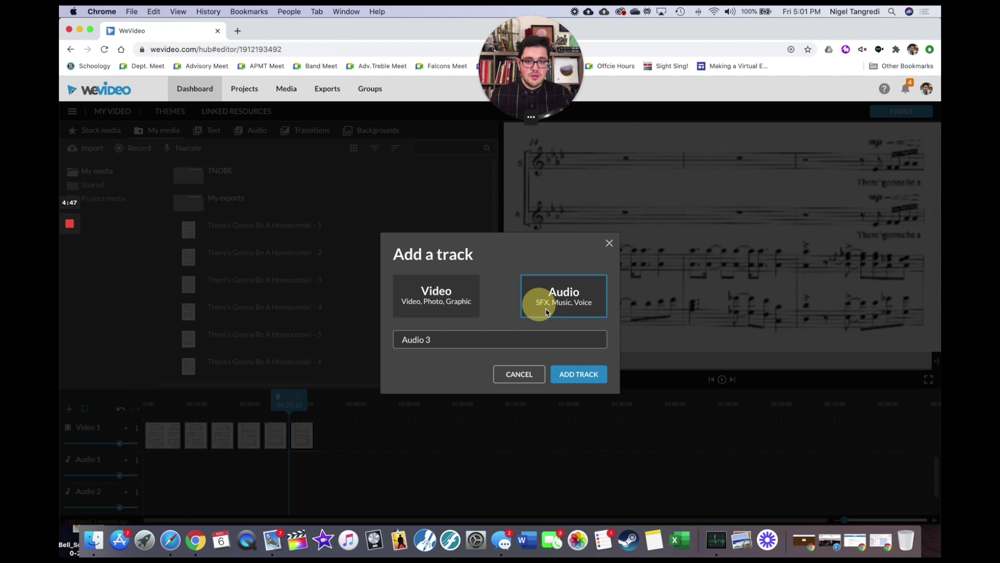
left_click_drag(443, 335, 368, 341)
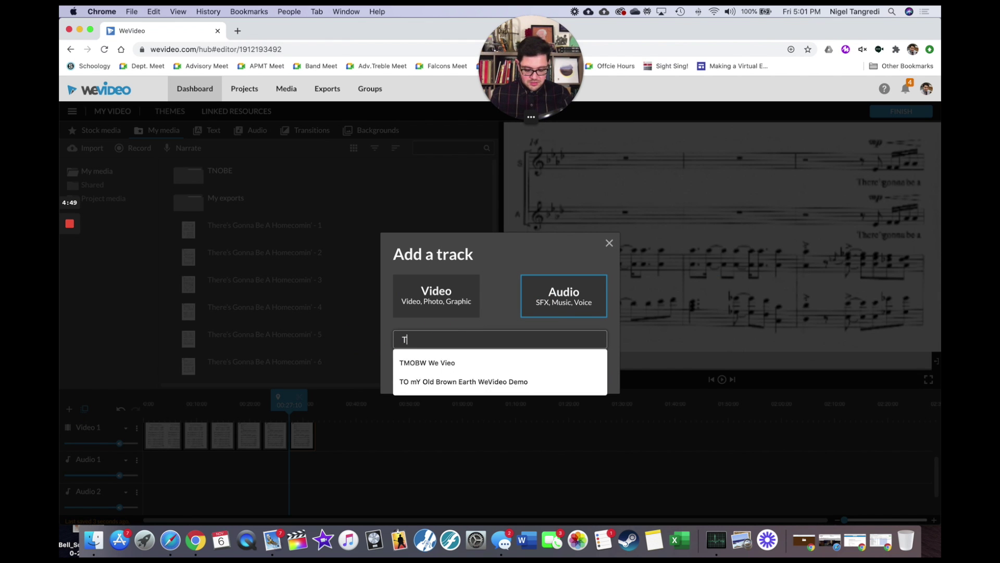
left_click(579, 382)
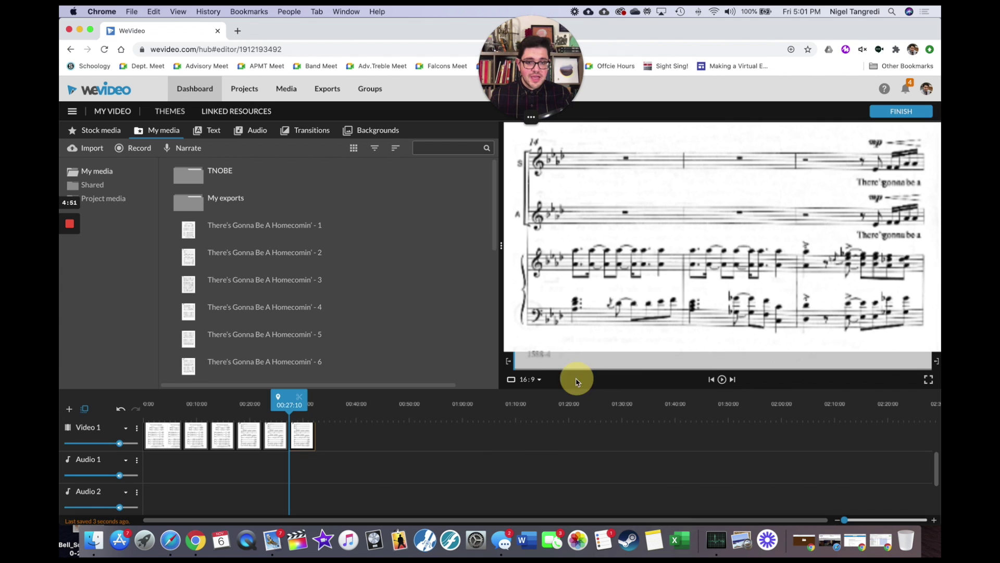
- Add another audio track named BASS to the timeline
left_click(68, 410)
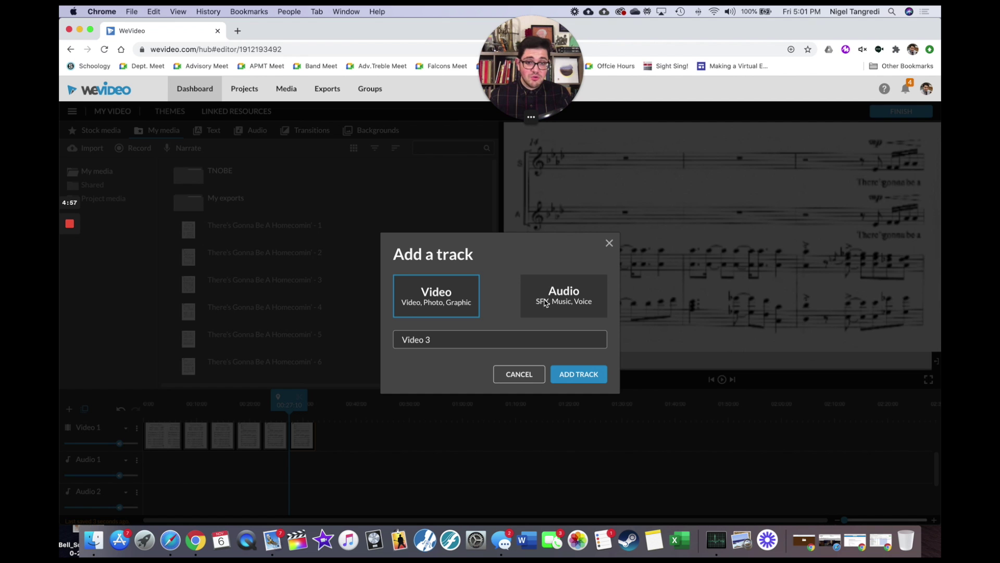
left_click(571, 299)
left_click_drag(476, 345, 364, 342)
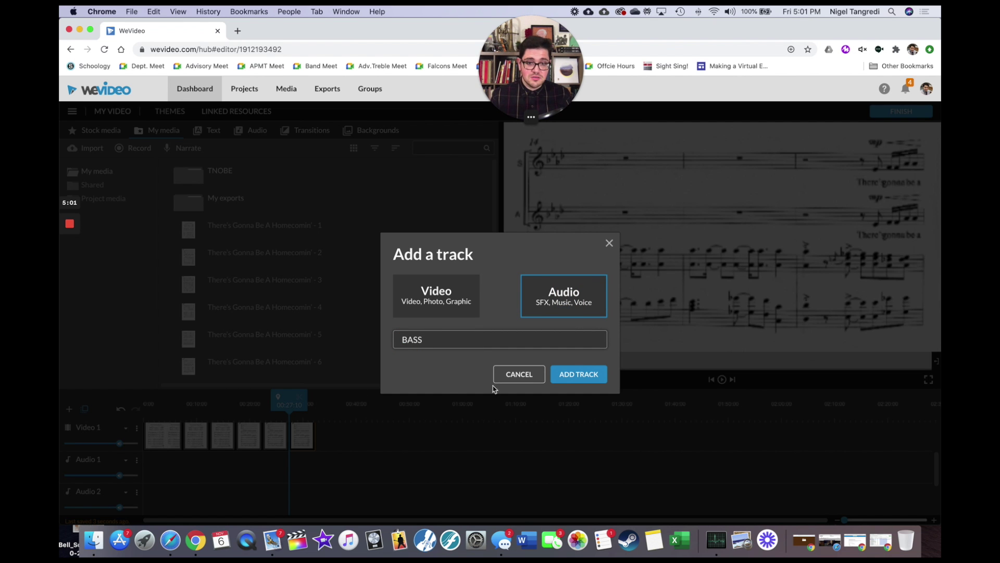
left_click(578, 374)
- Rename the Audio 2 track as SOP
scroll(181, 461, "down", 5)
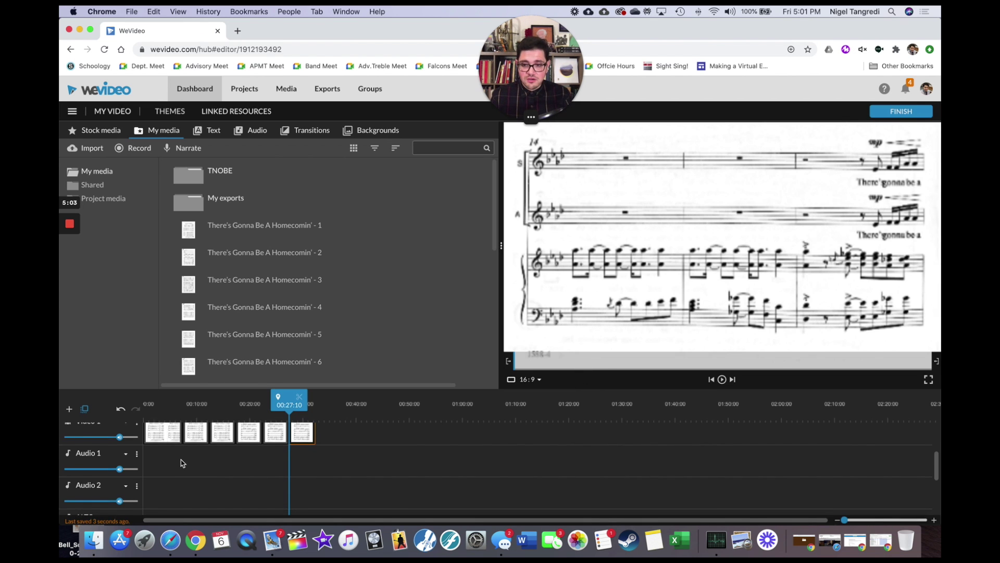
scroll(130, 479, "down", 1)
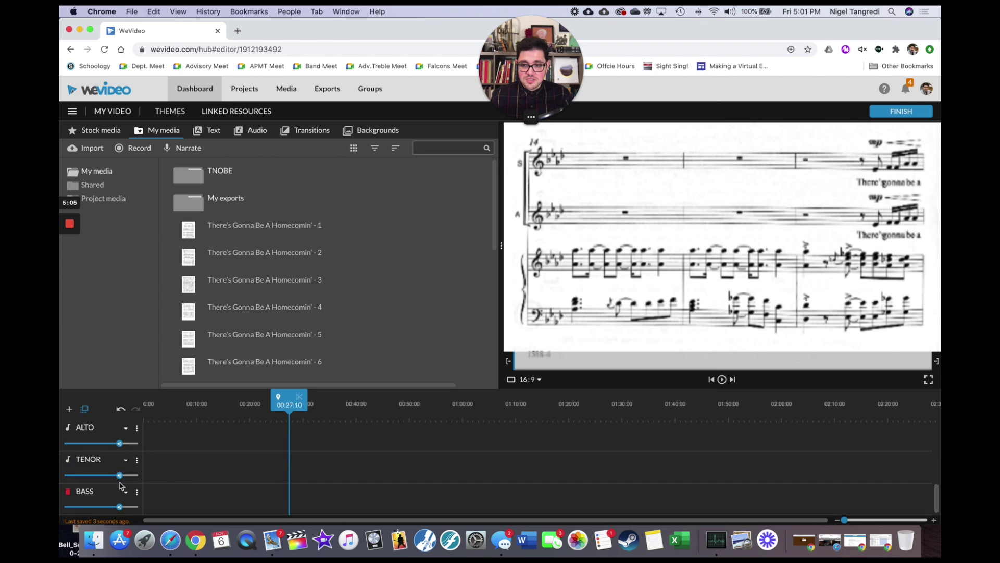
scroll(125, 482, "up", 6)
scroll(116, 489, "down", 2)
scroll(116, 489, "down", 1)
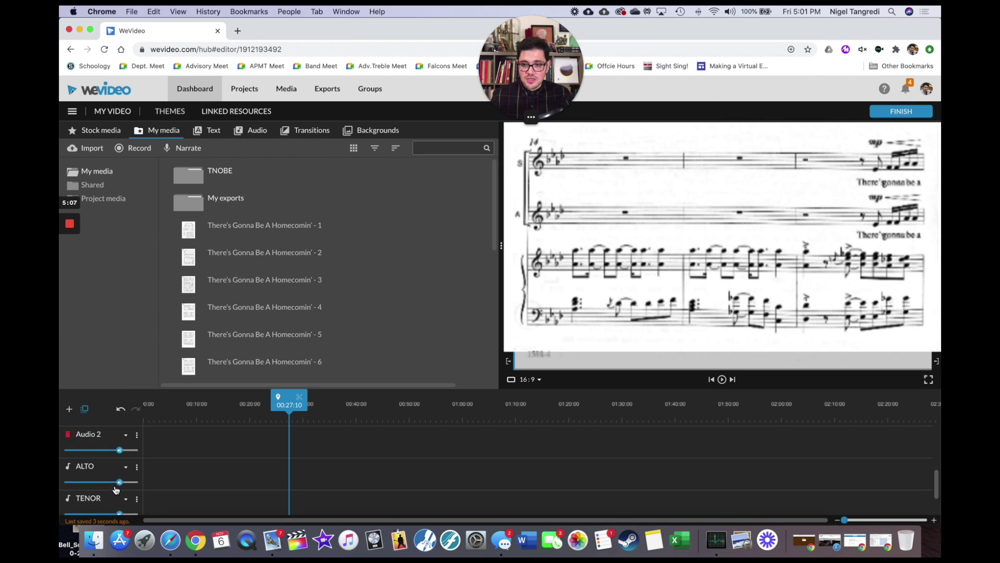
left_click(96, 454)
left_click_drag(100, 454, 67, 455)
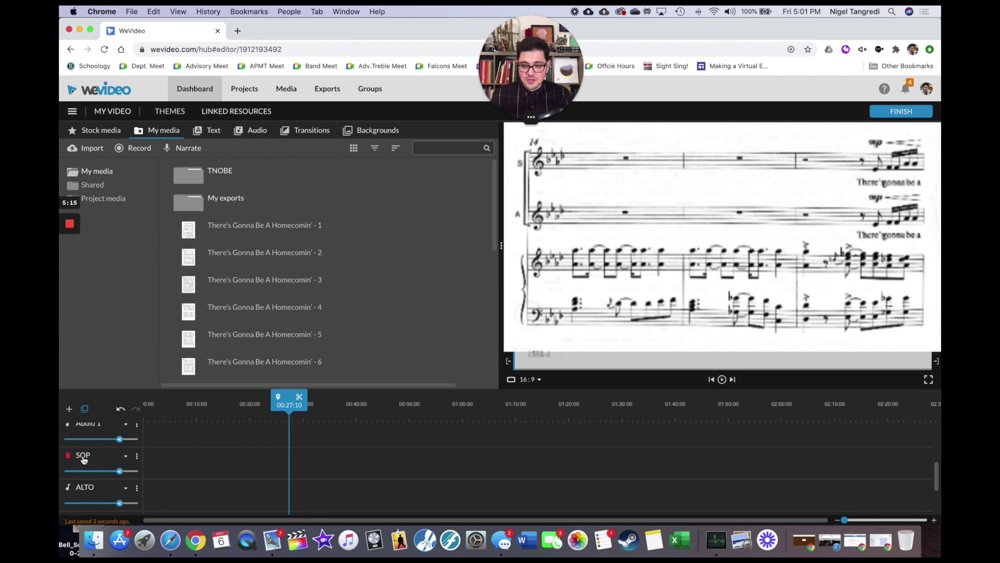
- Rename the Audio 1 track as SATB
scroll(83, 462, "up", 1)
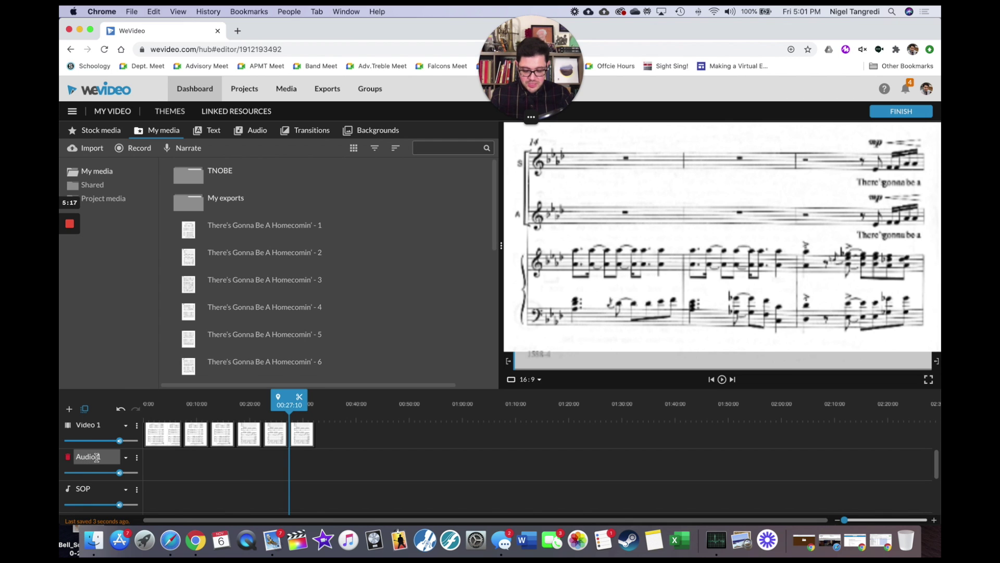
left_click_drag(102, 456, 73, 458)
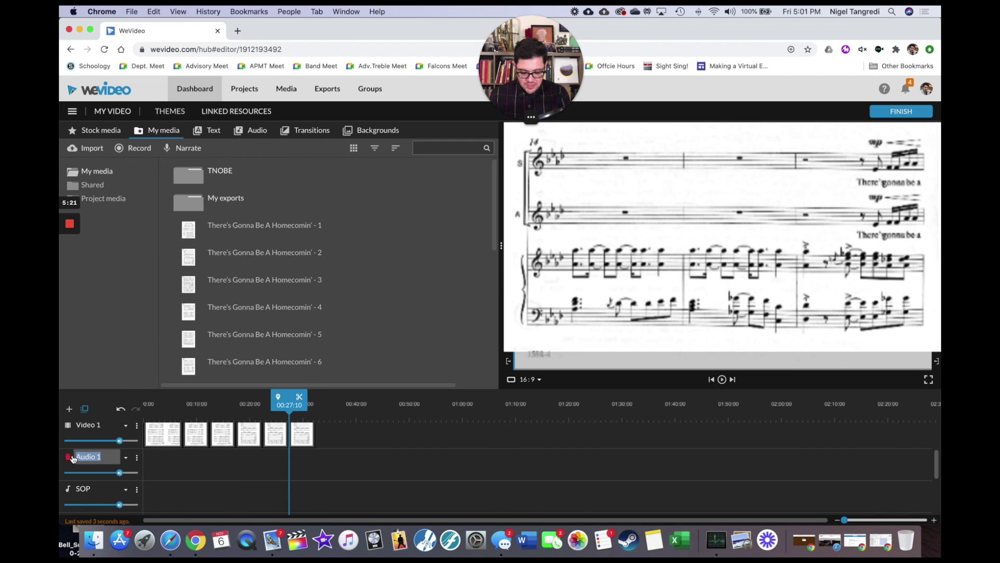
left_click(227, 468)
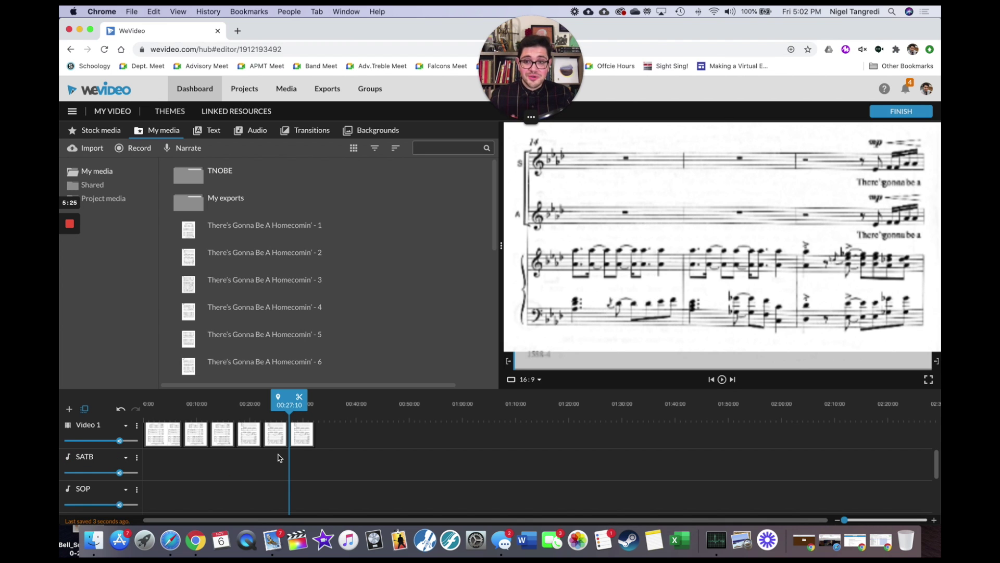
- Import Home Commin' ! SATB.mp3 from the Finder folder into My media and place it at the start of the SATB track
left_click(95, 541)
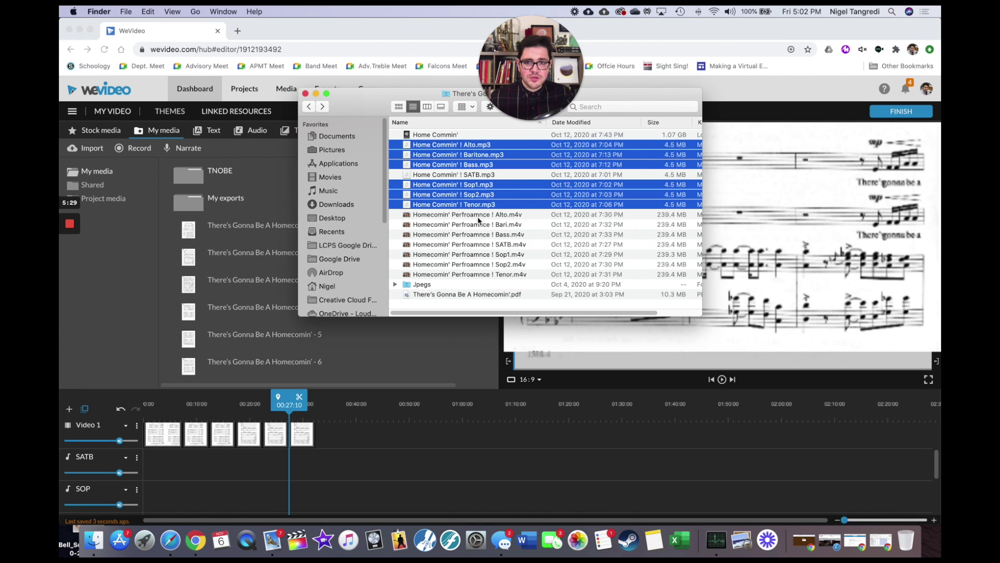
scroll(477, 214, "up", 2)
left_click(475, 185)
left_click(451, 178)
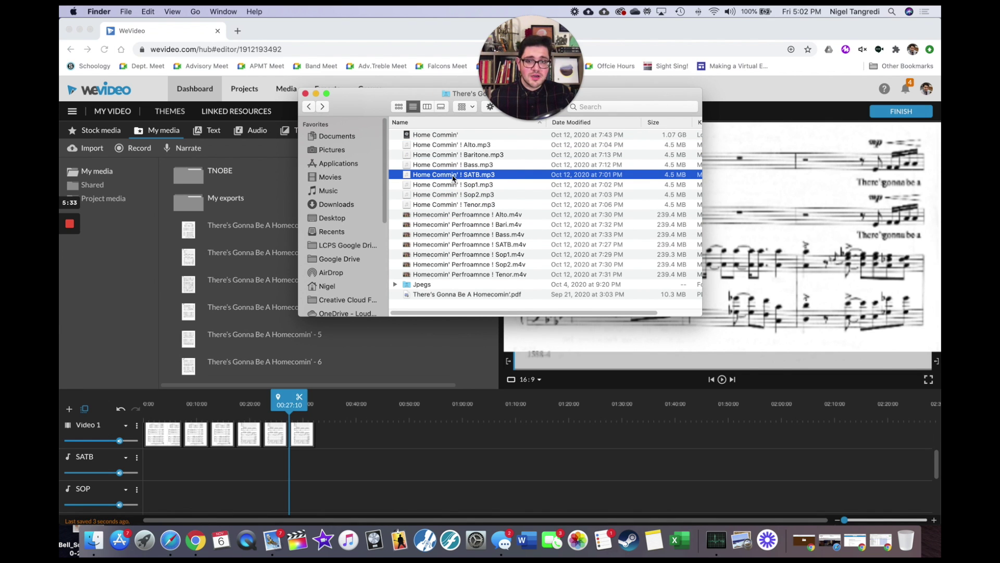
left_click_drag(438, 179, 253, 290)
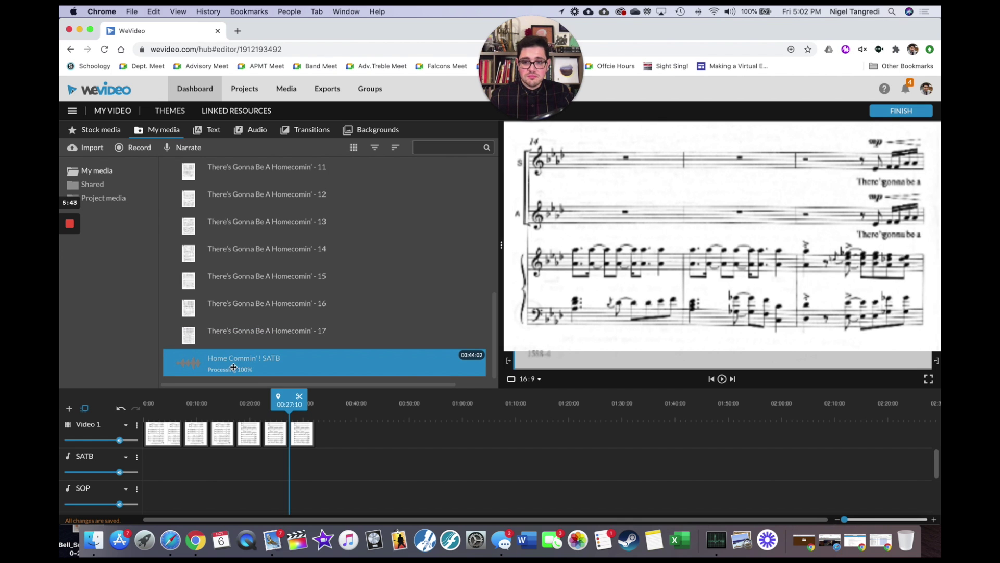
left_click_drag(237, 367, 153, 467)
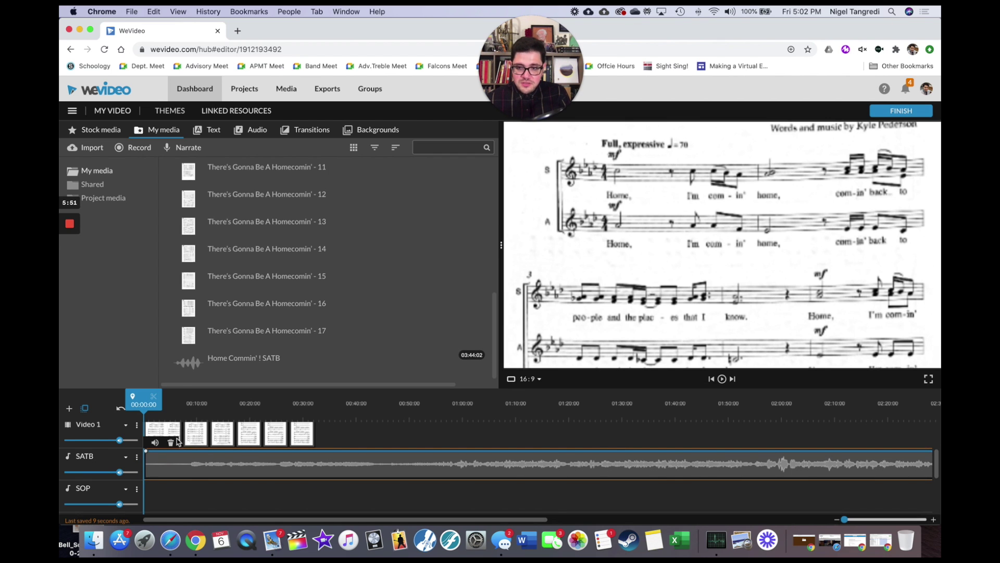
- Select all six score clips on Video 1 and move them together so the first one starts at about 00:07:22
left_click(167, 432)
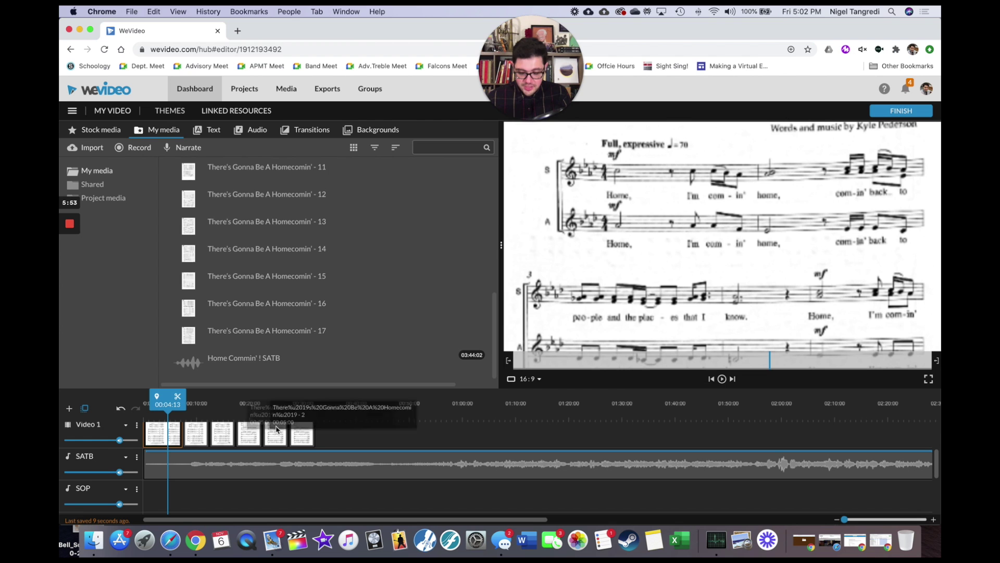
left_click(302, 433, "shift")
left_click_drag(162, 432, 198, 438)
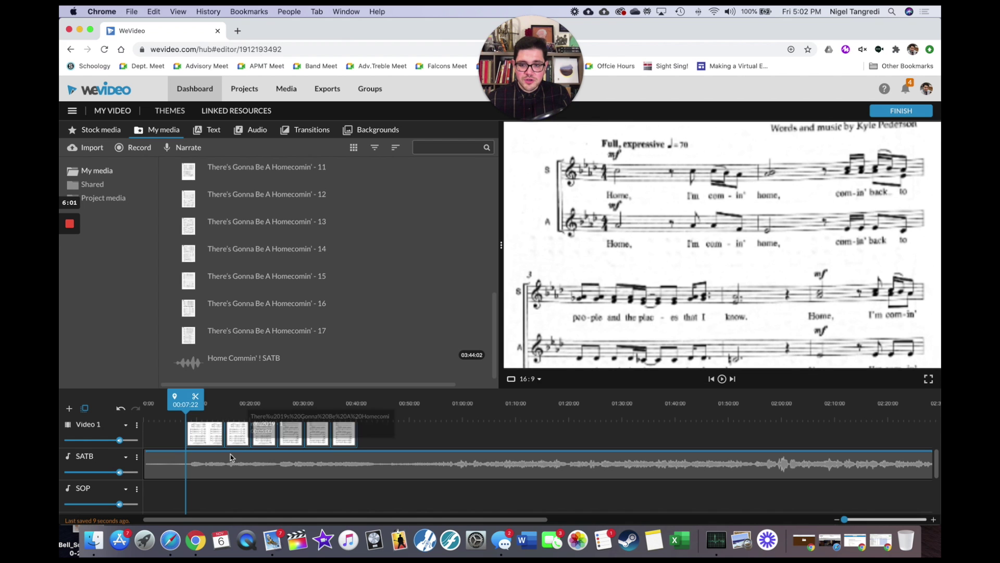
- Play the timeline from the first score clip to check the page changes against the SATB audio
left_click_drag(844, 519, 847, 519)
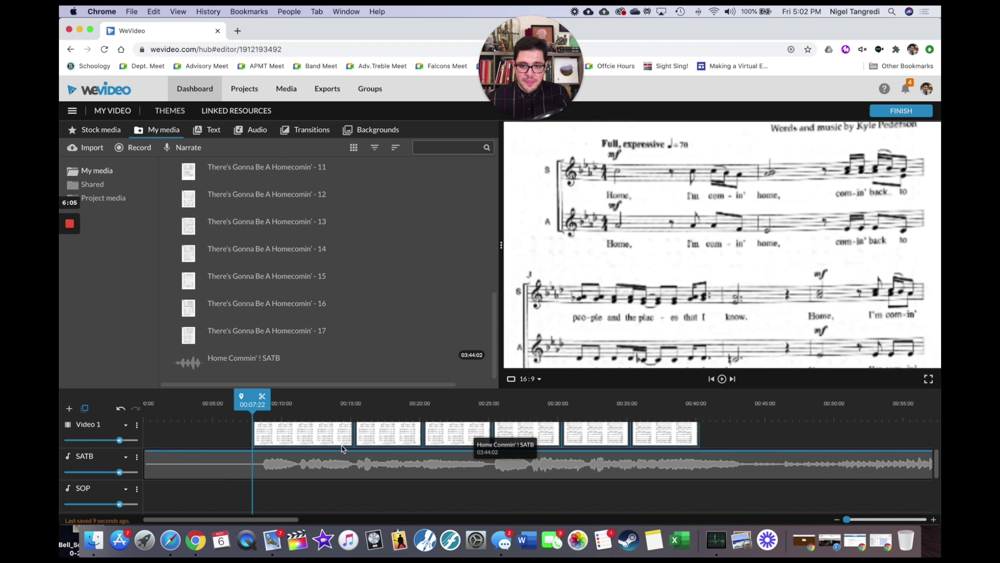
scroll(319, 459, "up", 3)
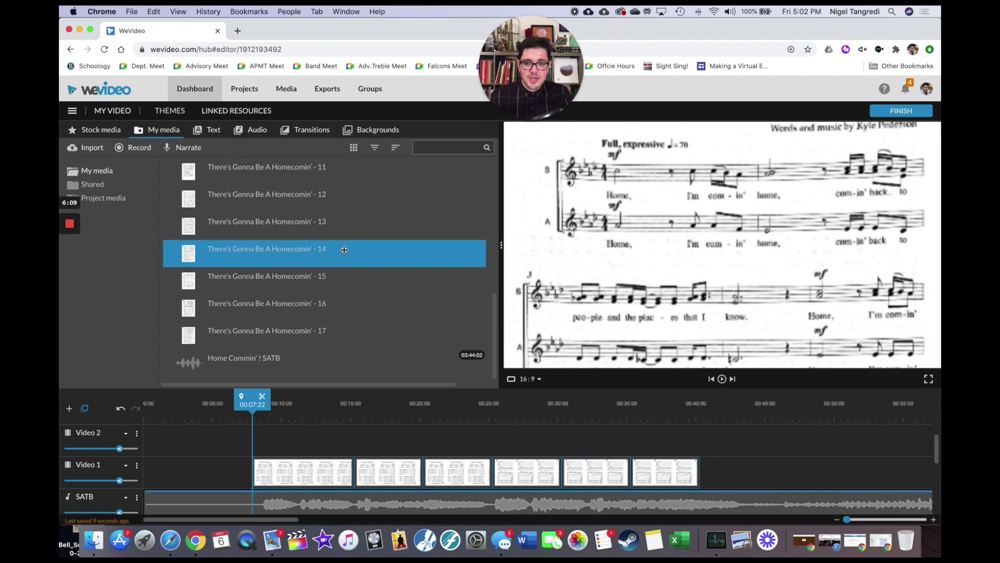
key("space")
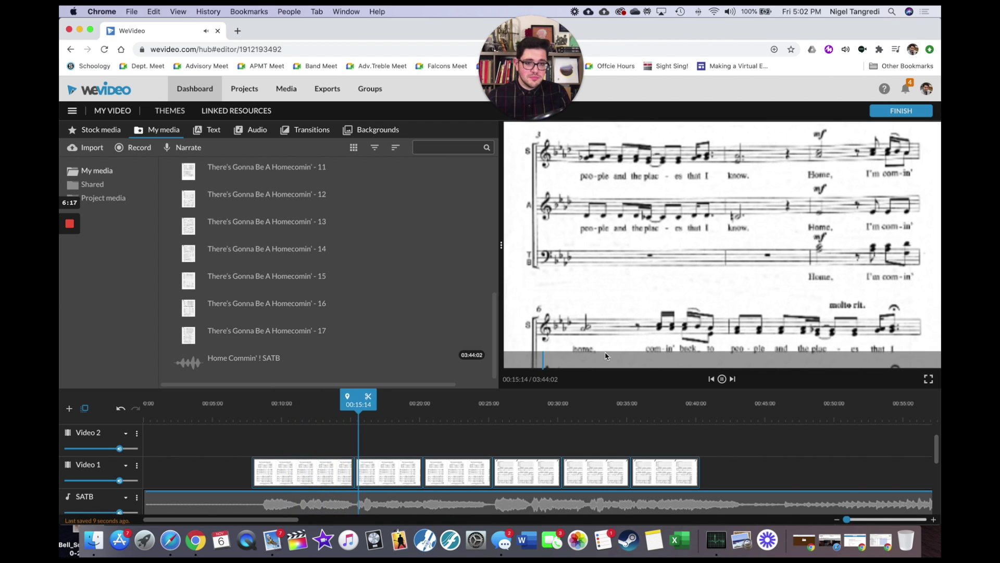
- Shift the score clips after the first one later on Video 1 and trim the first clip's end to about 00:15:02
left_click(378, 478)
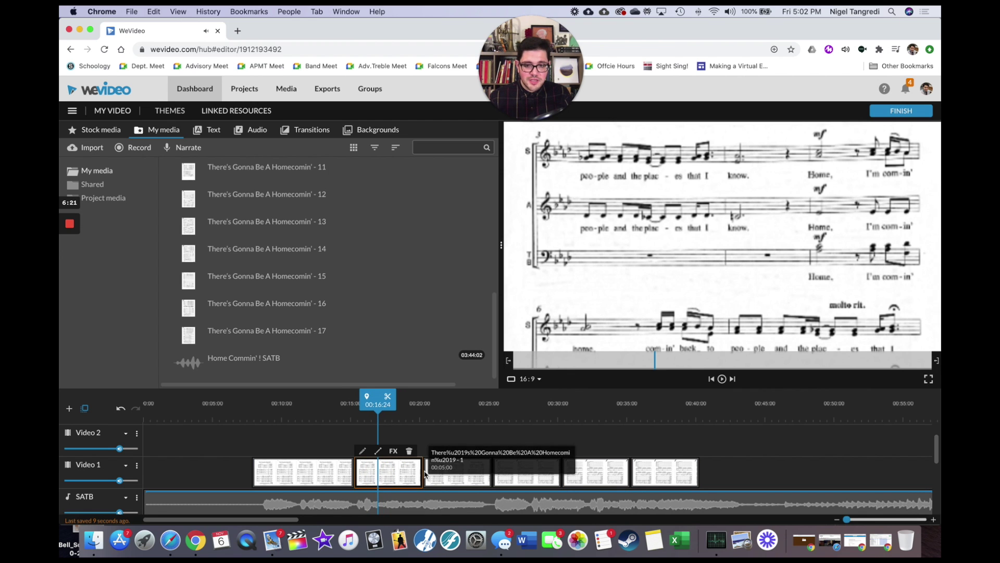
left_click_drag(650, 475, 355, 475)
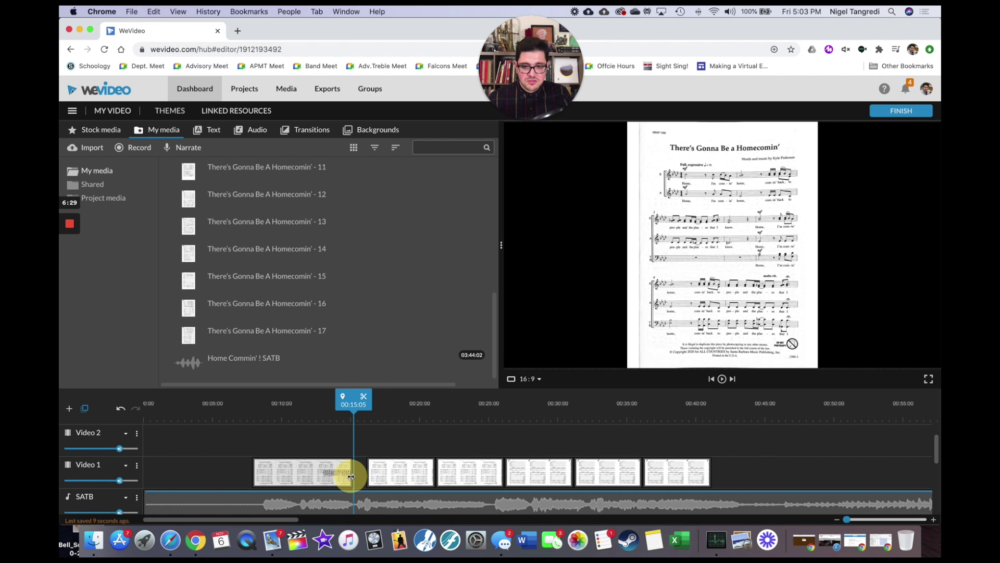
left_click_drag(351, 475, 352, 475)
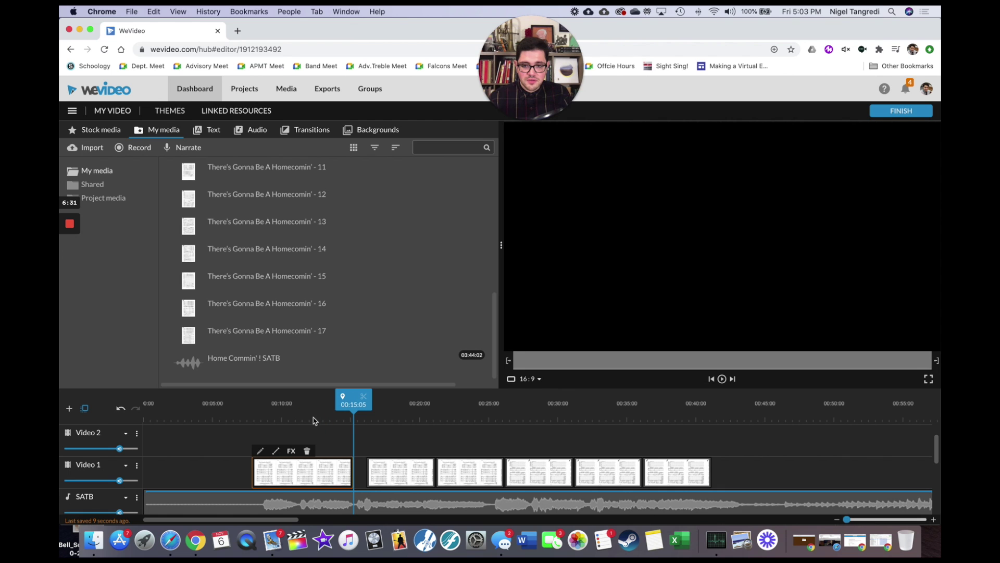
mouse_move(350, 470)
left_mouse_down()
mouse_move(326, 471)
mouse_move(349, 472)
left_mouse_up()
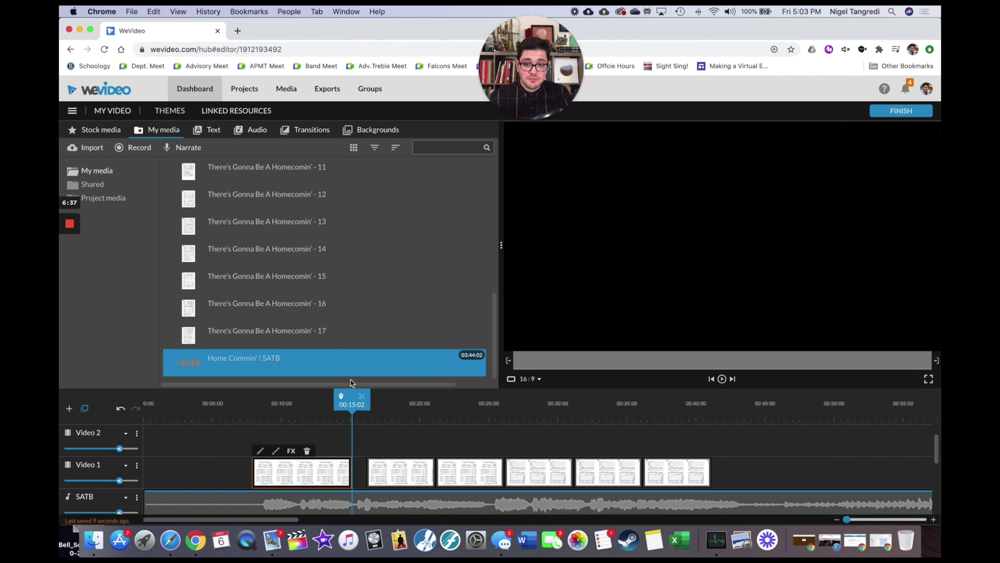
- Play across the first score clip's end to check its timing and move the second clip directly behind it at about 00:15:02
left_click_drag(347, 398, 330, 398)
key("space")
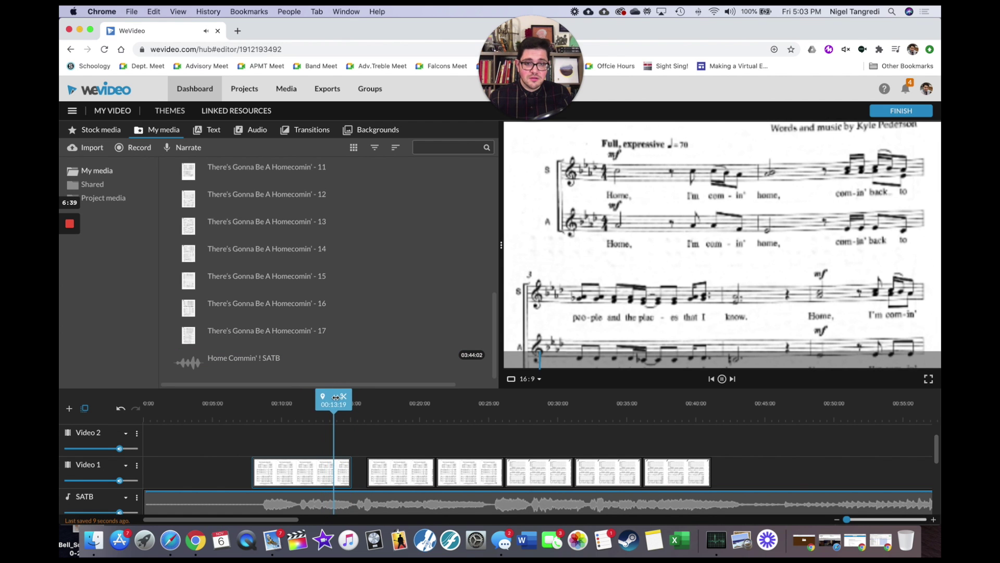
key("space")
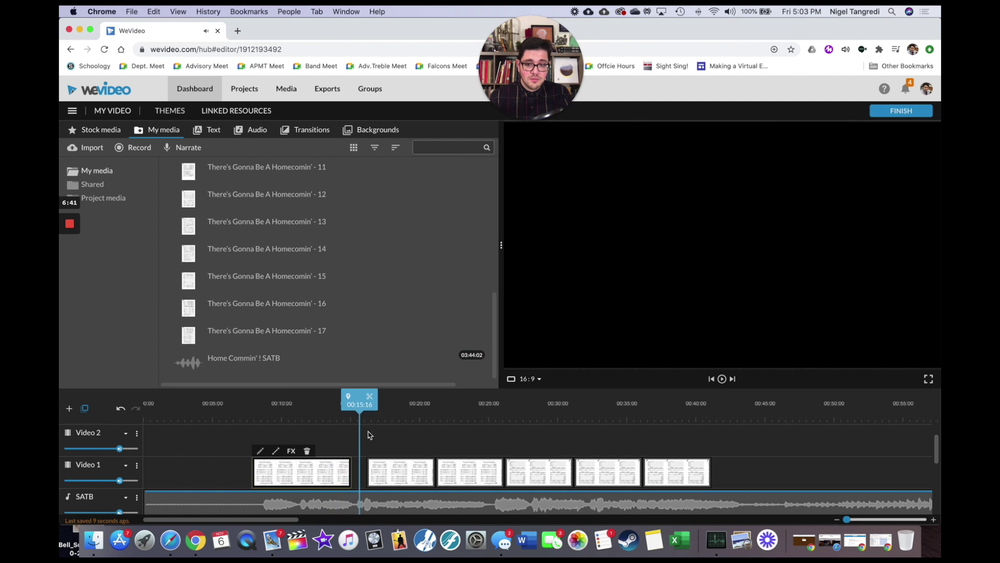
left_click_drag(396, 469, 380, 468)
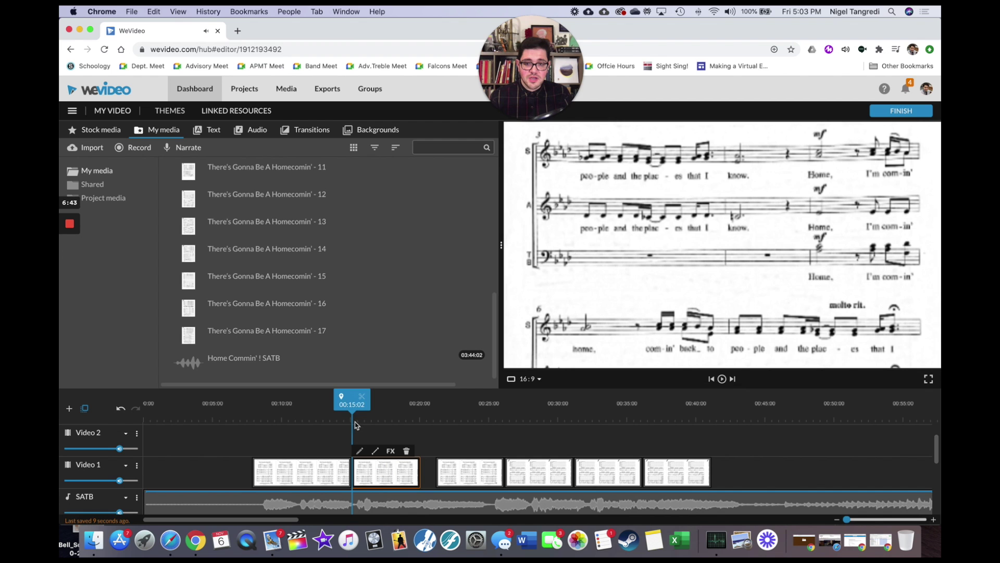
- Play on to the next page change in the SATB audio and extend the second score clip's end to about 00:28:06, shifting the following clips later
left_click_drag(344, 404, 340, 403)
key("space")
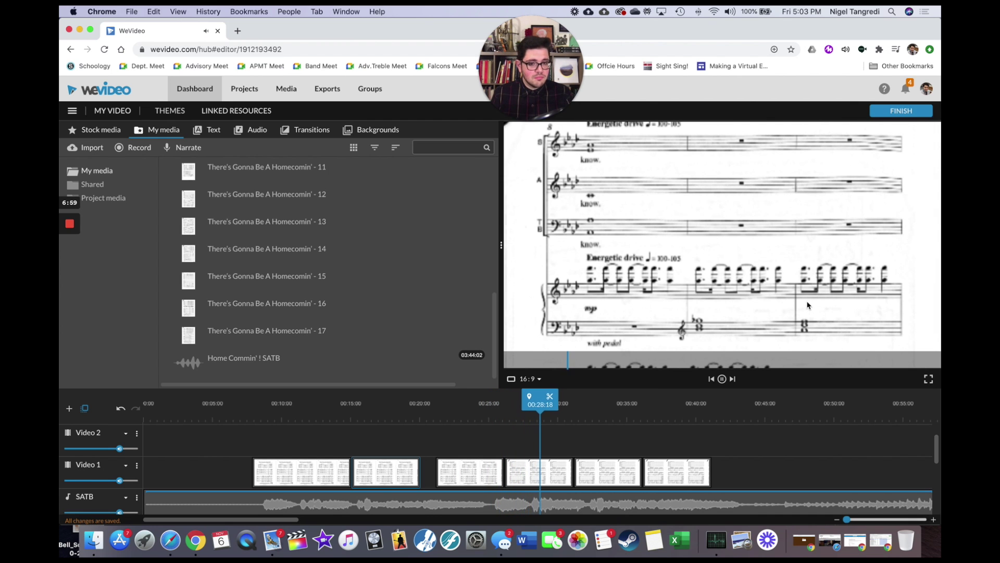
key("space")
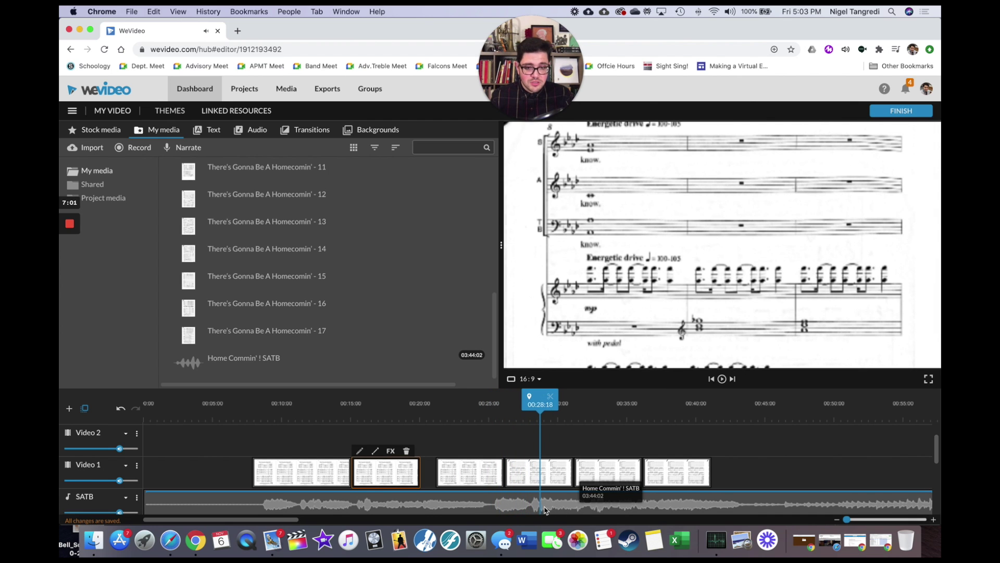
left_click(495, 473)
left_click_drag(525, 482, 553, 472)
left_click_drag(419, 480, 532, 473)
key("space")
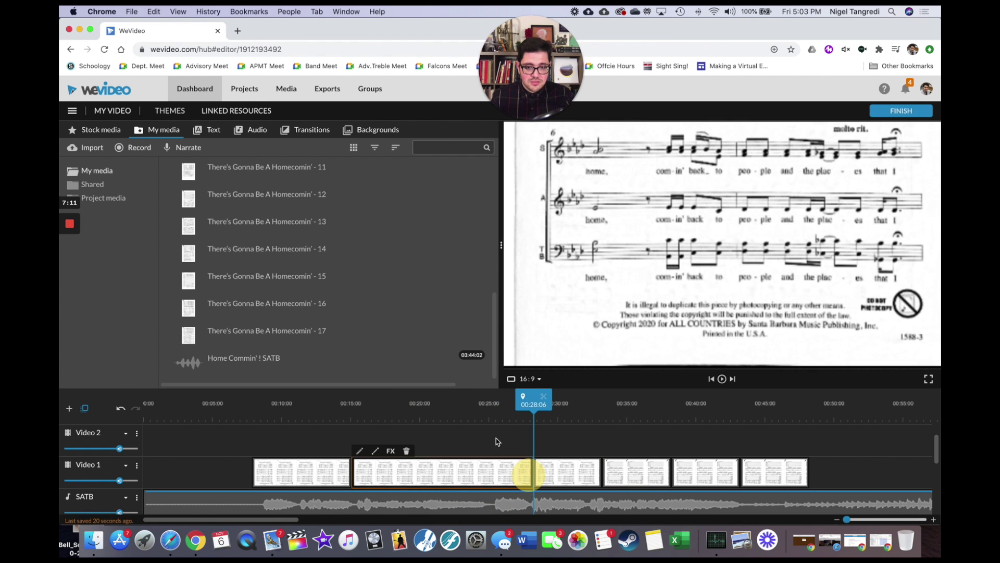
- Play on to the following page change and extend the third score clip's end to about 00:38:21, making room by shifting the clips behind it
left_click_drag(516, 404, 468, 410)
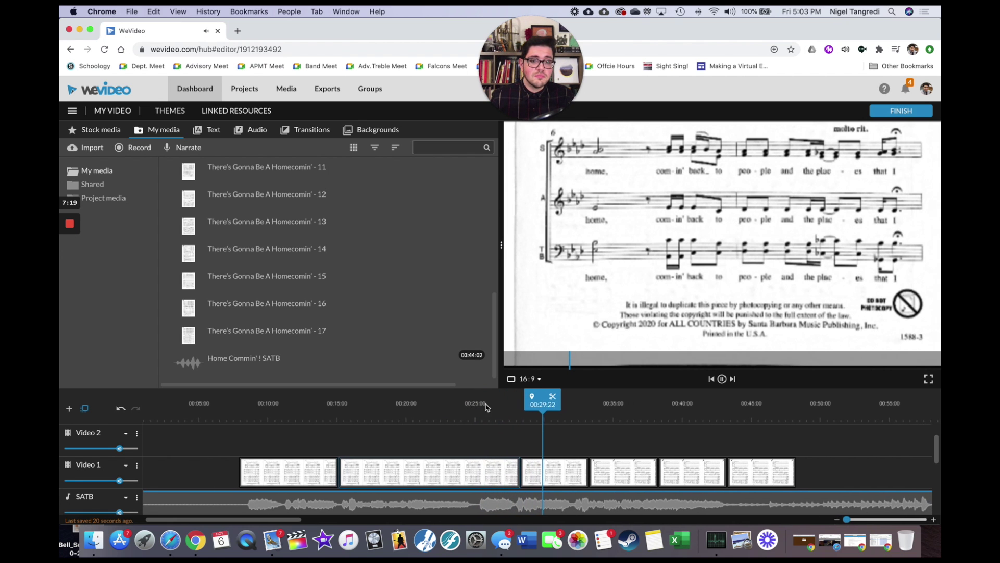
key("space")
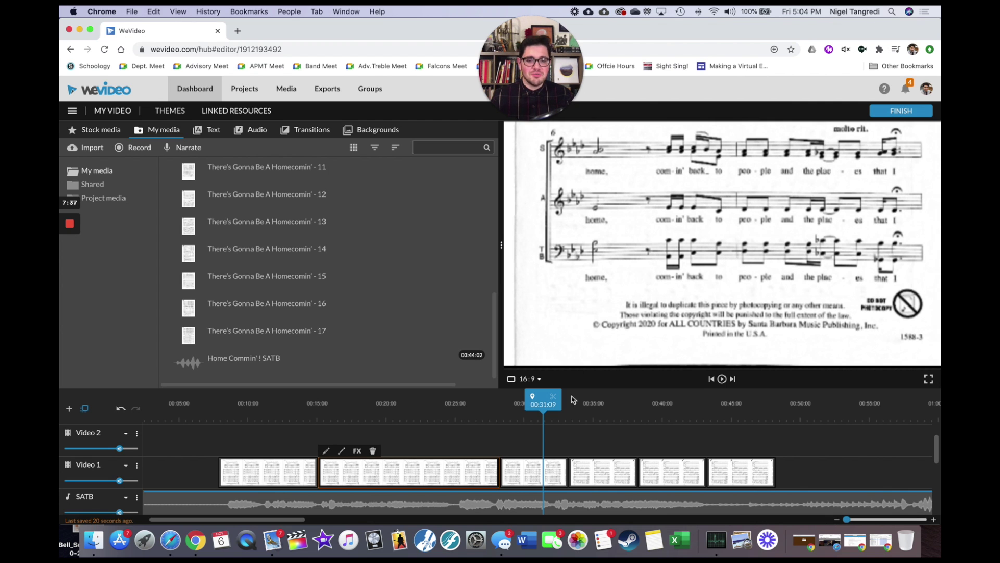
key("space")
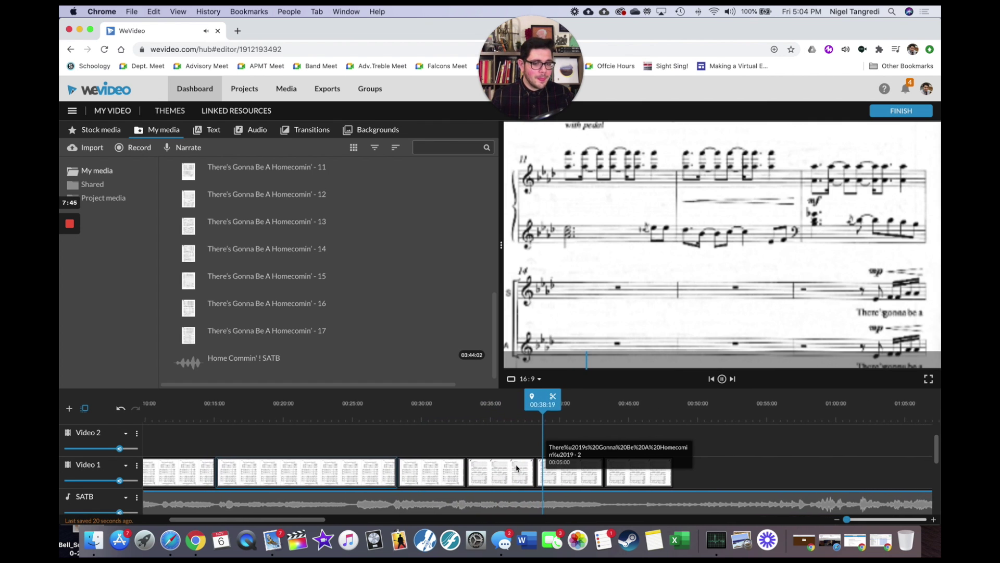
key("space")
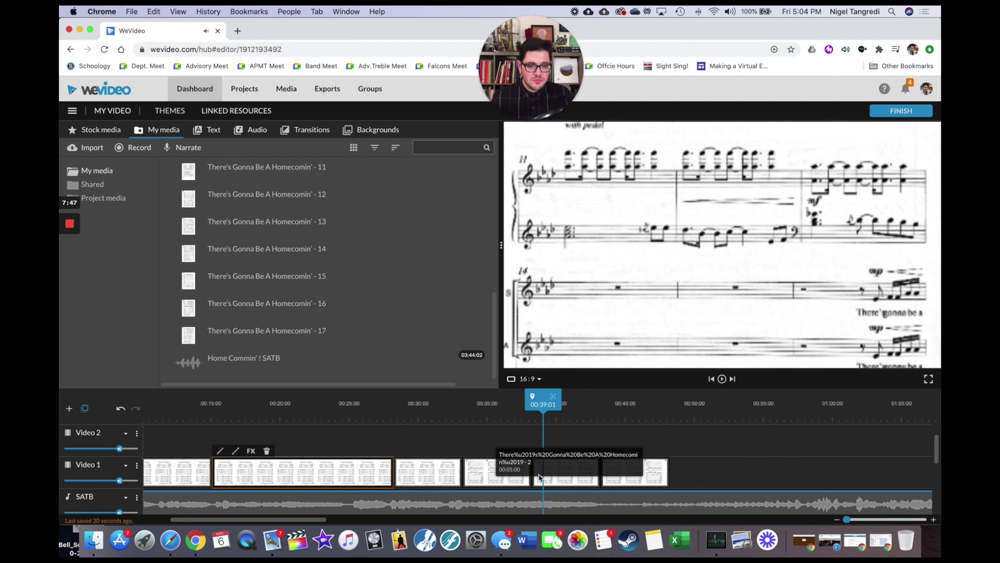
left_click(501, 475)
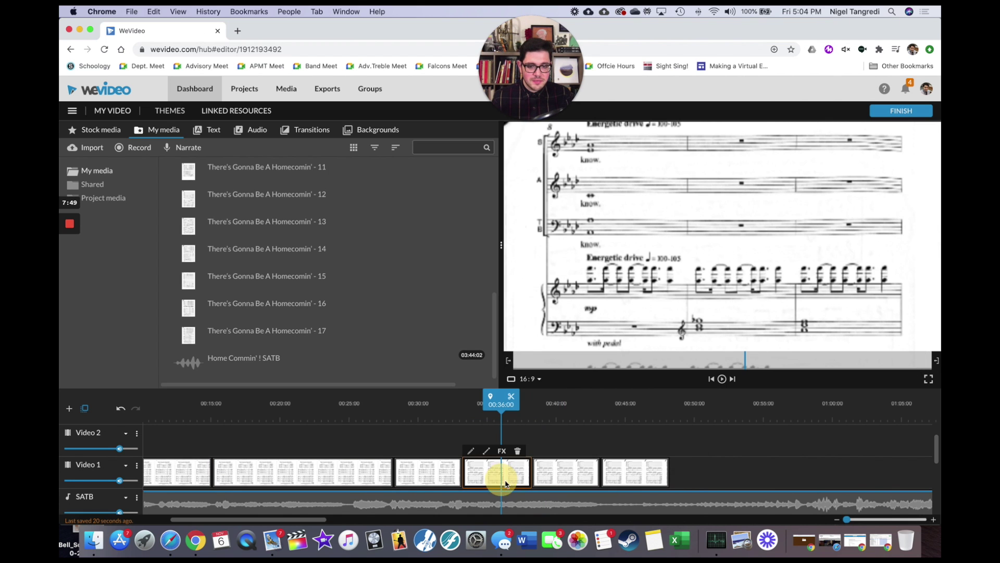
left_click_drag(521, 474, 578, 472)
left_click_drag(460, 473, 536, 472)
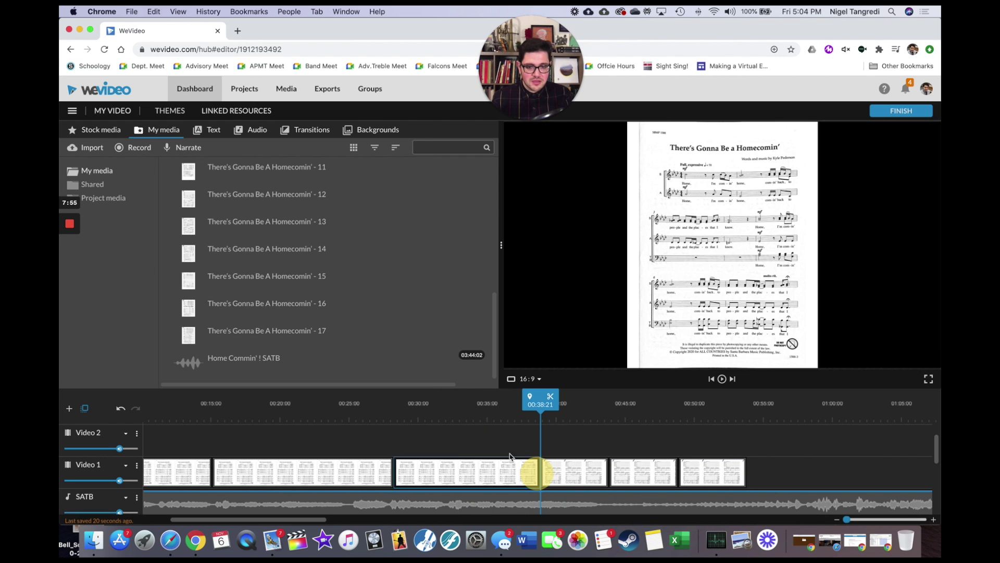
- Play past the third score clip's end, and replay the timeline from just before the first clip to check the page changes
key("space")
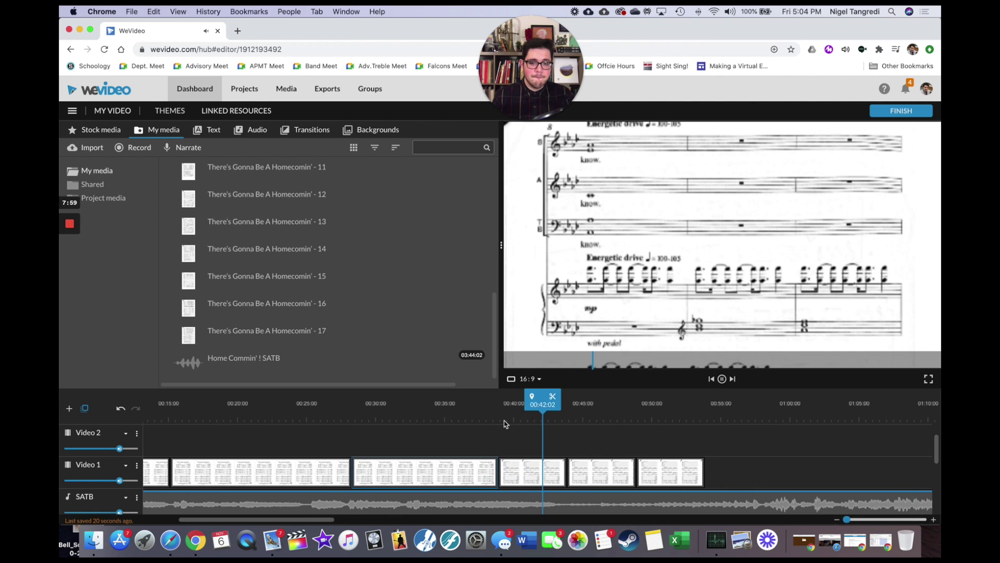
key("space")
scroll(505, 433, "down", 2)
scroll(508, 445, "up", 3)
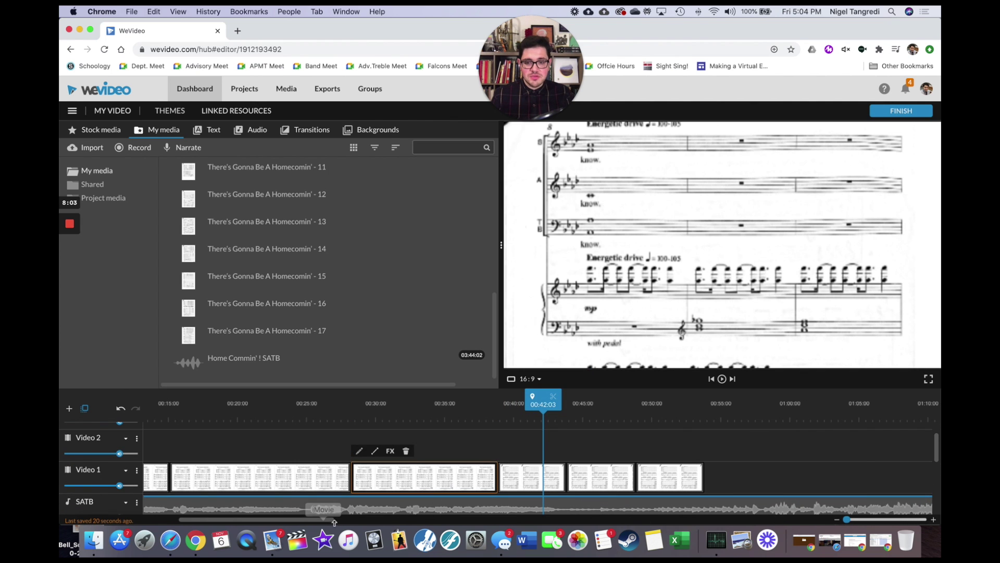
left_click_drag(318, 519, 255, 514)
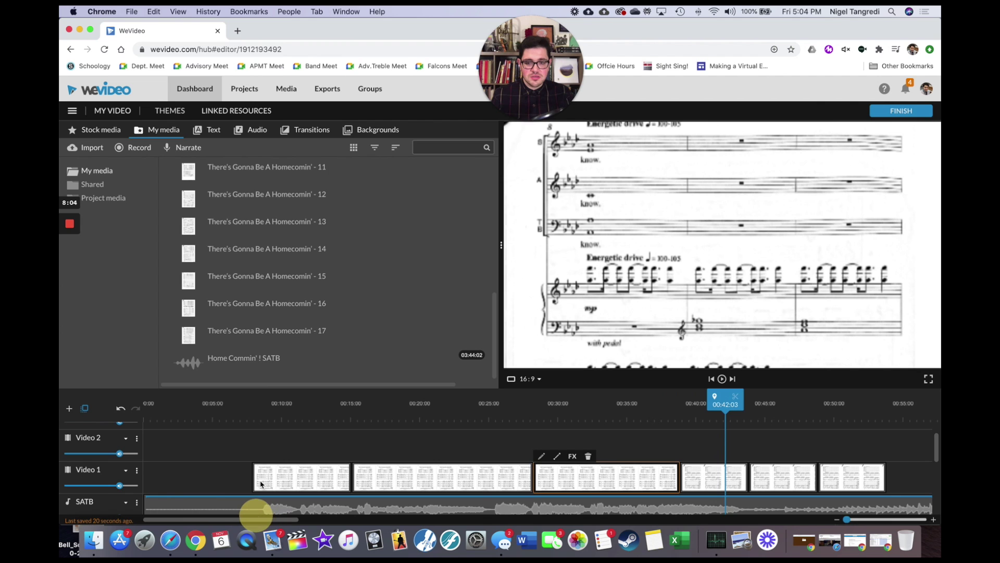
left_click(251, 425)
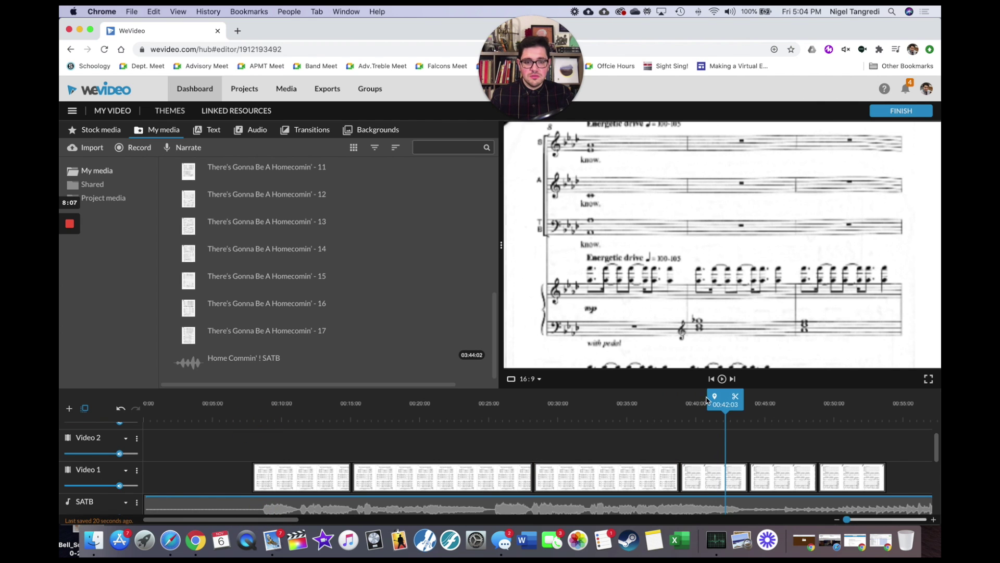
left_click_drag(729, 417, 234, 423)
key("space")
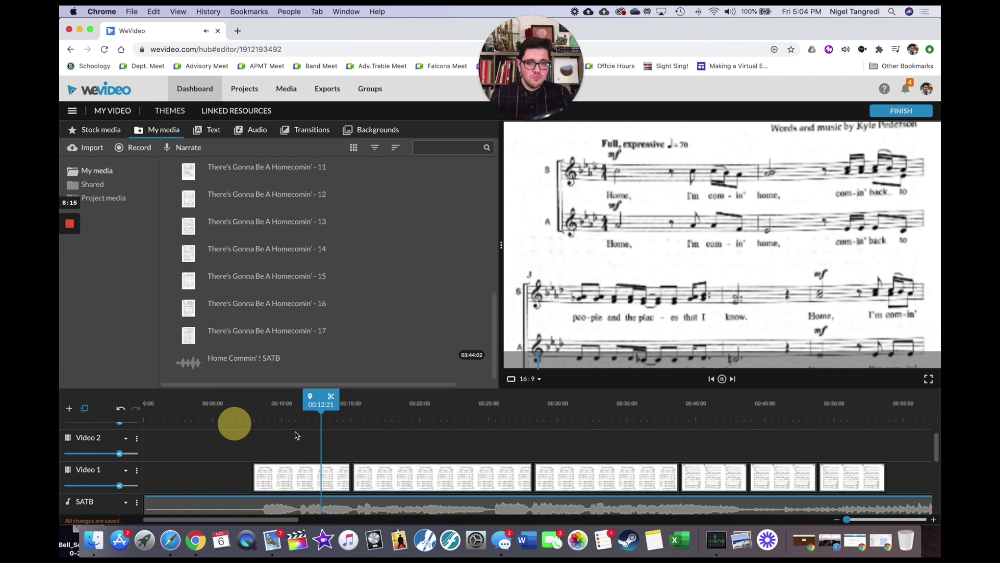
- Import the Home Commin' ! Alto, Bass, Sop1 and Tenor mp3 files from the Finder folder into My media
scroll(296, 435, "down", 3)
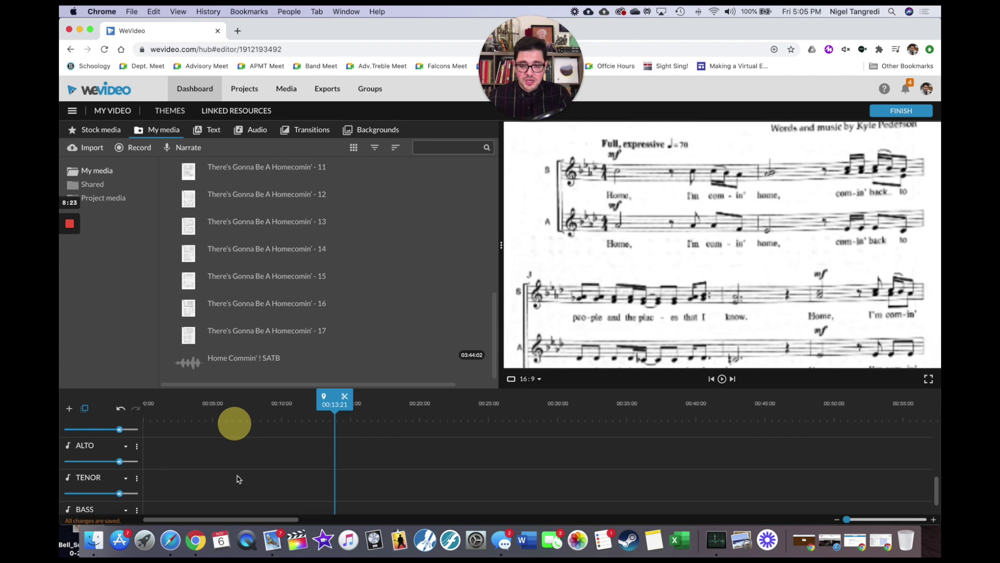
left_click(94, 540)
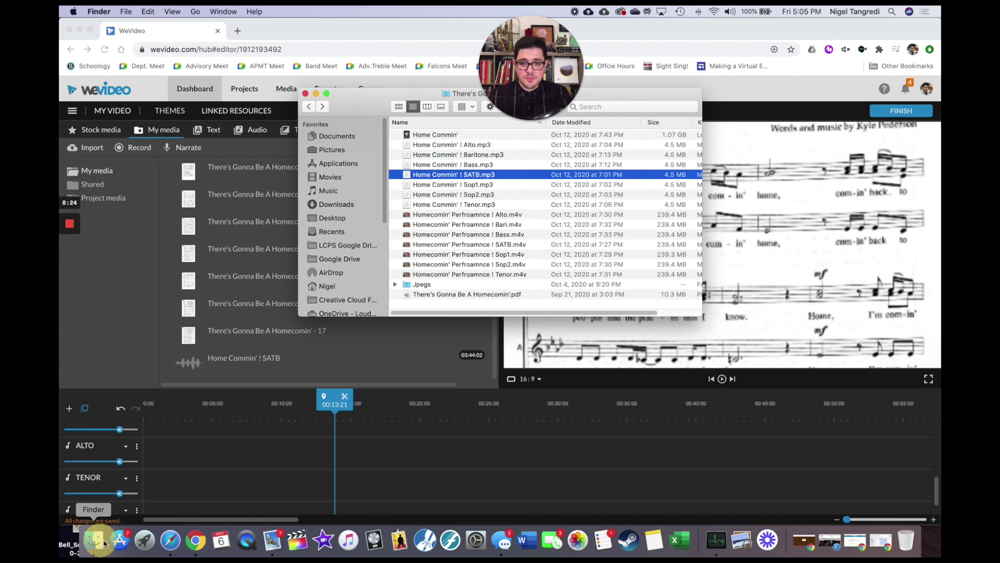
left_click(474, 204)
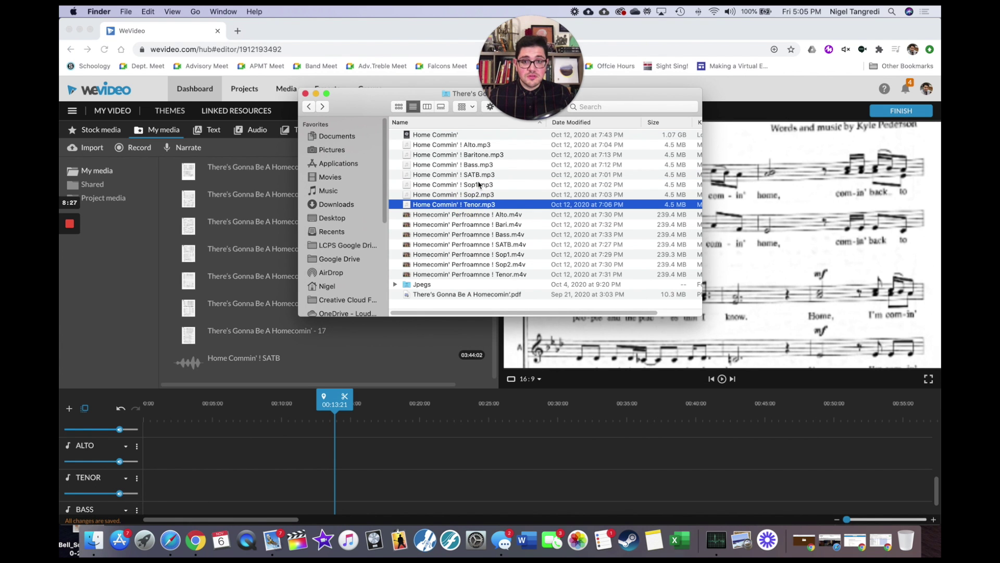
left_click(479, 185, "super")
left_click(482, 164, "super")
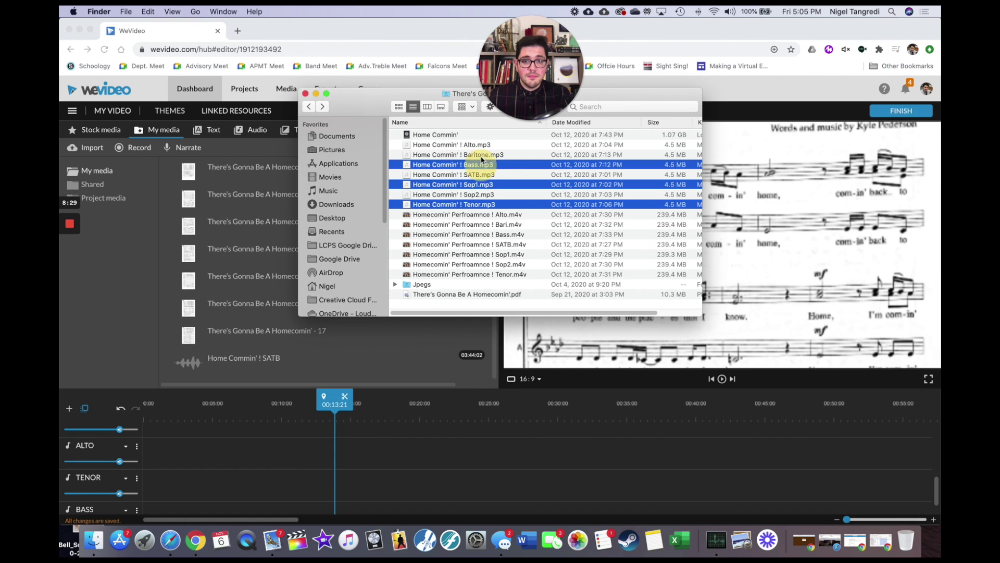
left_click(479, 145, "super")
left_click_drag(467, 146, 287, 255)
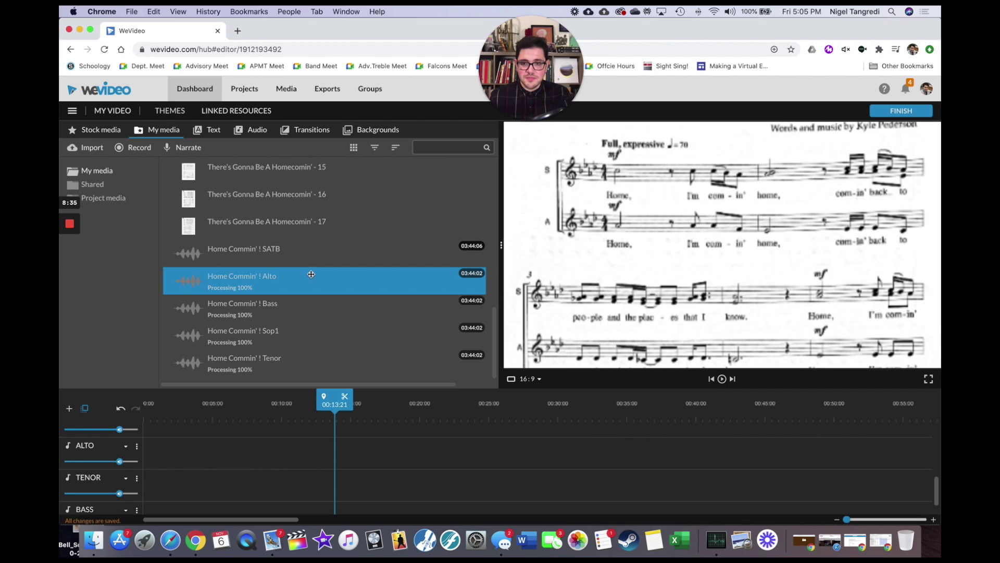
- Place Home Commin' ! Sop1 at the start of the SOP track and Home Commin' ! Alto at the start of the ALTO track
scroll(242, 457, "up", 2)
left_click_drag(240, 310, 144, 426)
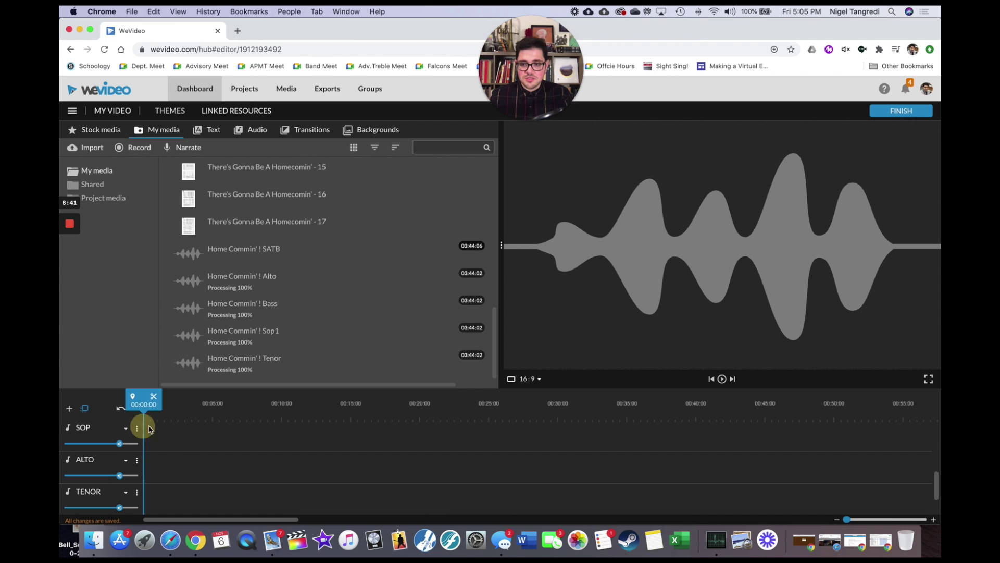
left_click_drag(244, 328, 151, 427)
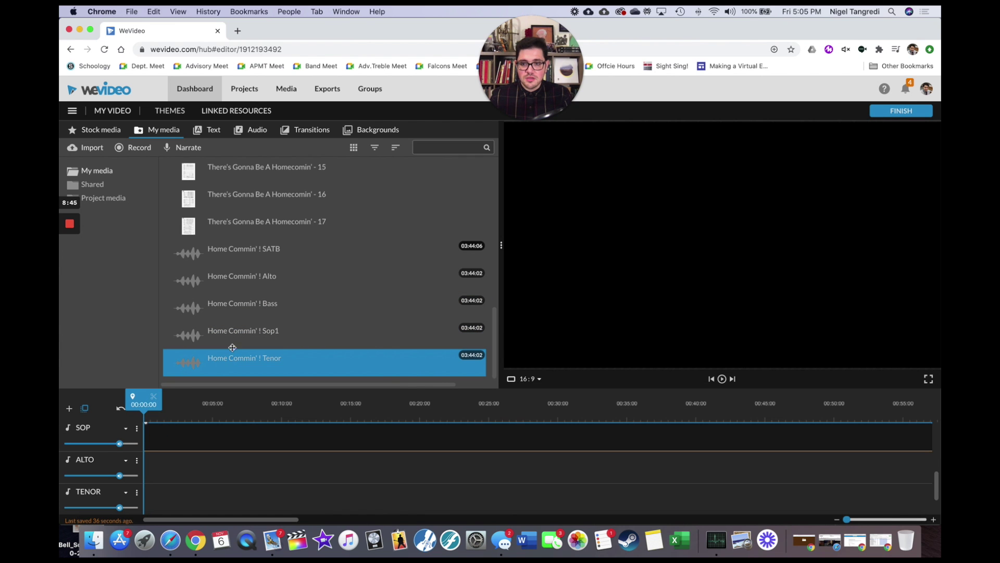
left_click_drag(249, 279, 156, 469)
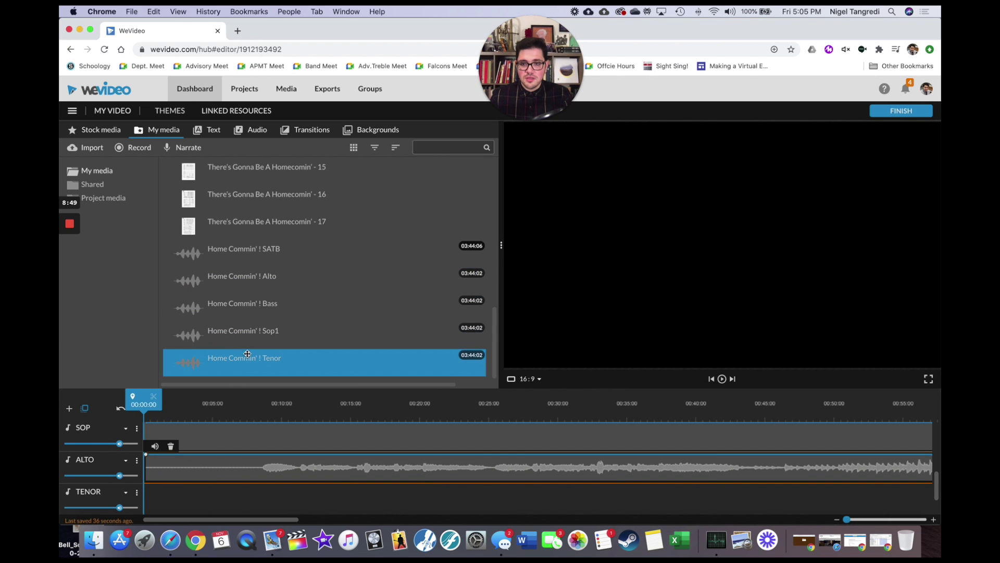
- Place Home Commin' ! Tenor at the start of the TENOR track and Home Commin' ! Bass at the start of the BASS track
left_click_drag(243, 359, 152, 496)
scroll(217, 440, "down", 1)
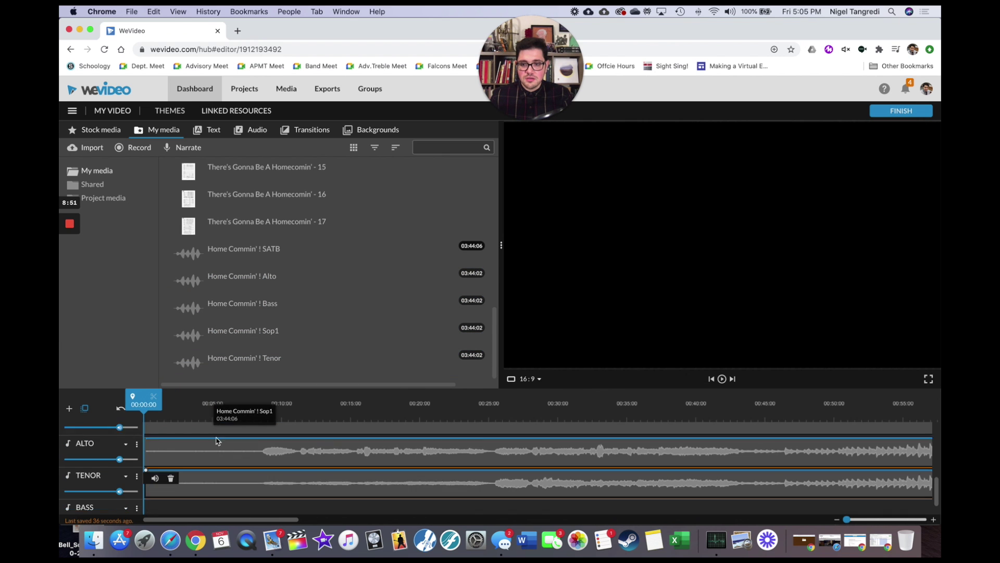
left_click_drag(154, 469, 152, 491)
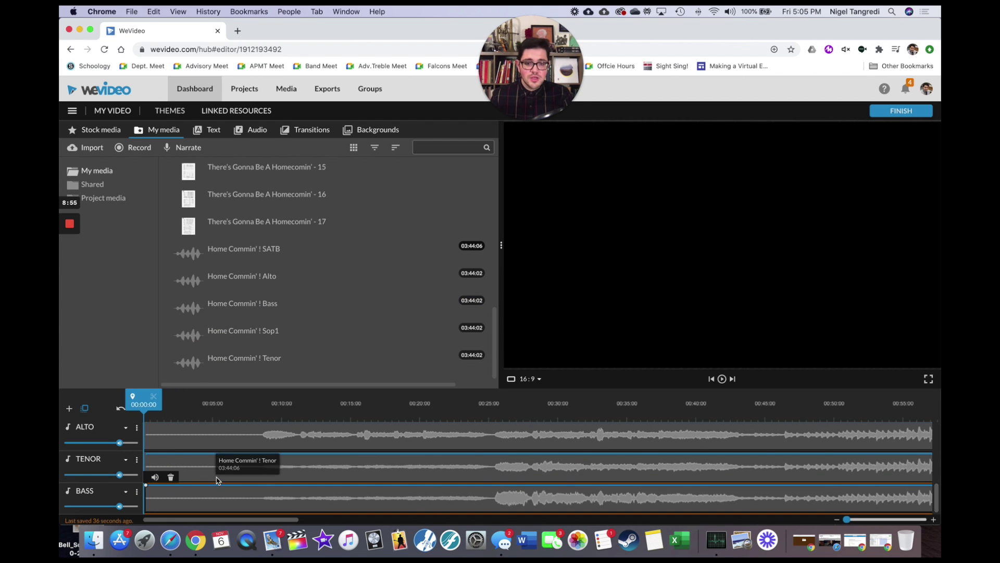
scroll(219, 474, "up", 5)
scroll(223, 475, "down", 2)
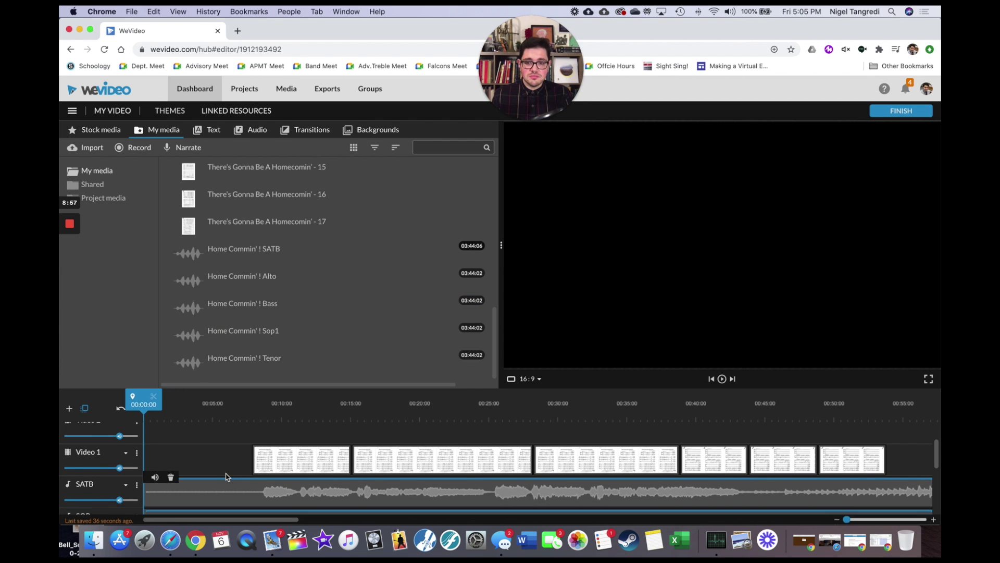
scroll(313, 459, "up", 3)
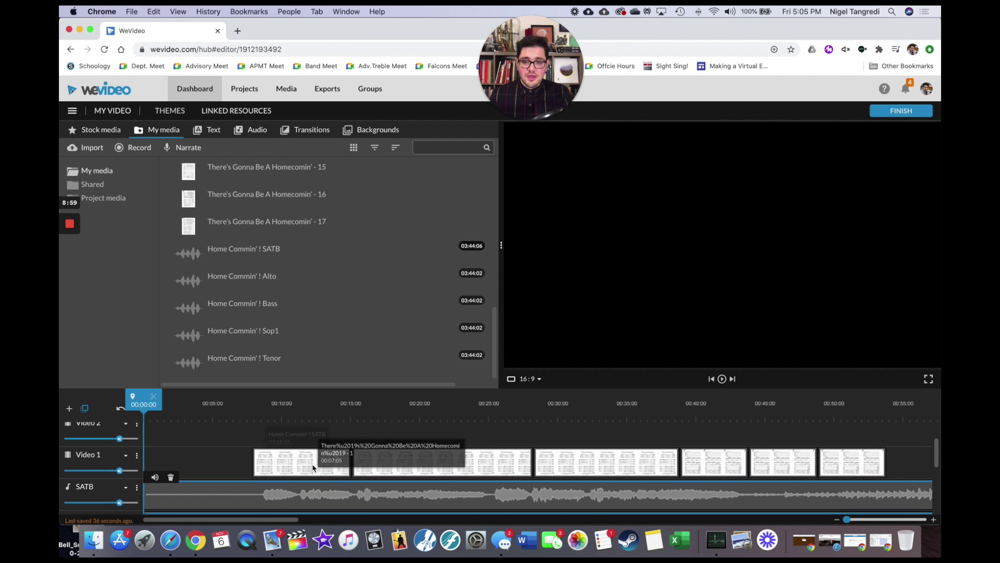
scroll(314, 455, "up", 2)
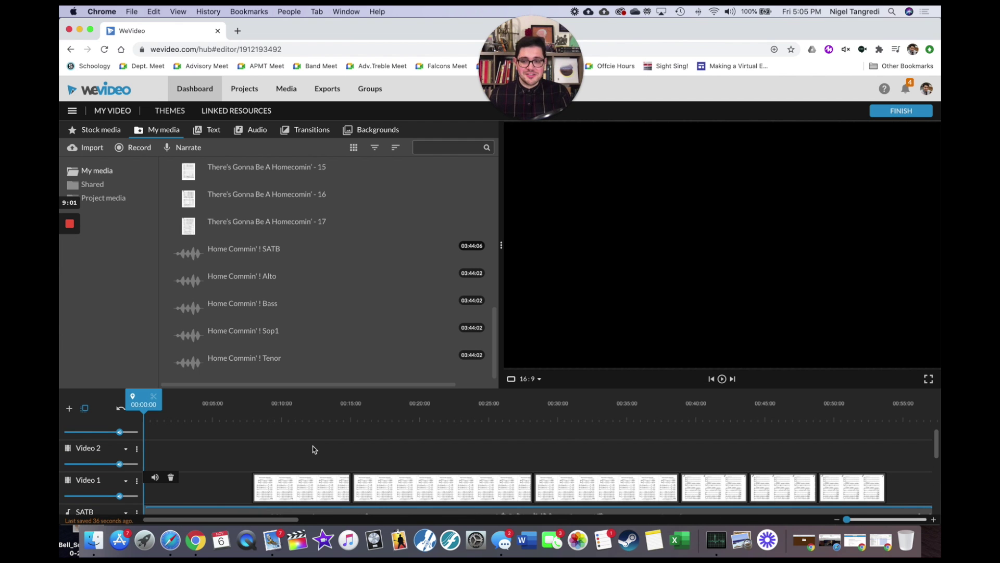
- Import Home Coming Conductor.MOV from the School Messages folder on the SSD FCPX drive into My media
left_click(245, 360)
left_click(154, 165)
left_click(91, 148)
left_click(498, 311)
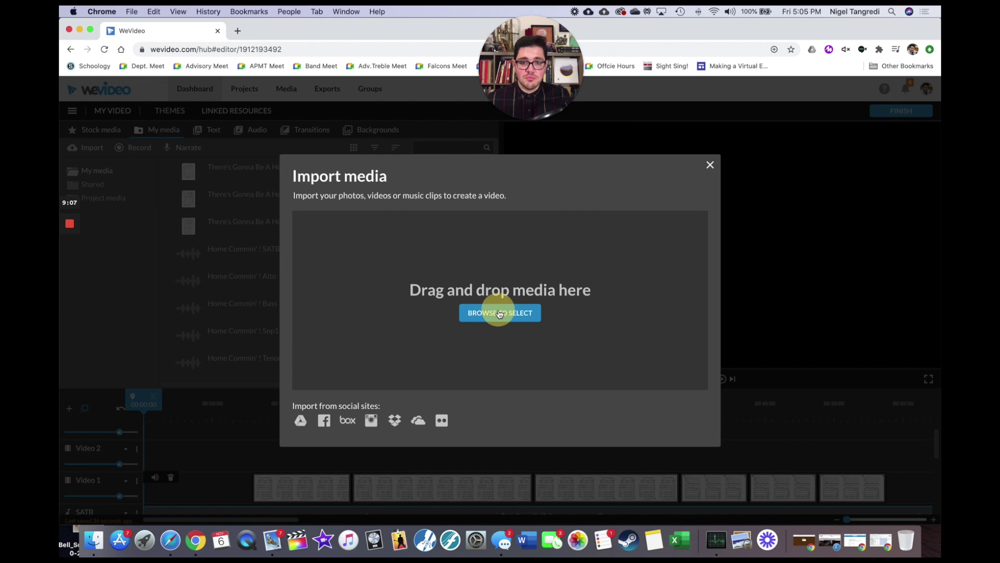
scroll(380, 216, "down", 3)
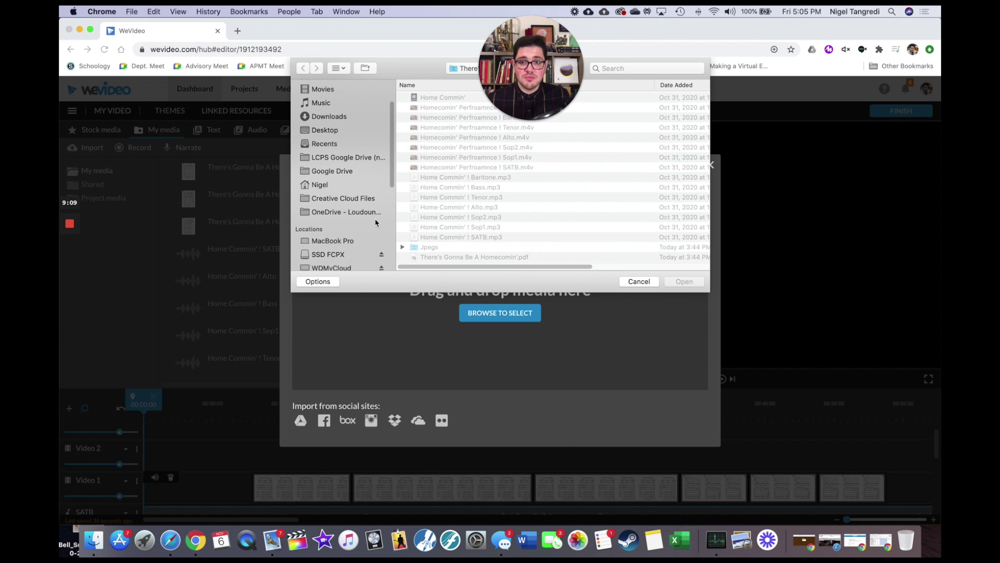
left_click(337, 232)
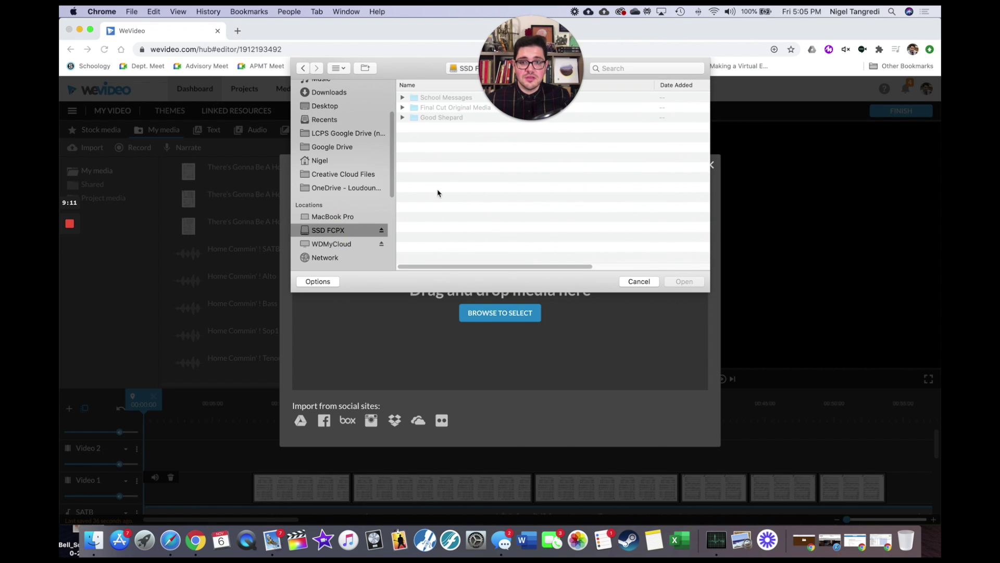
double_click(451, 98)
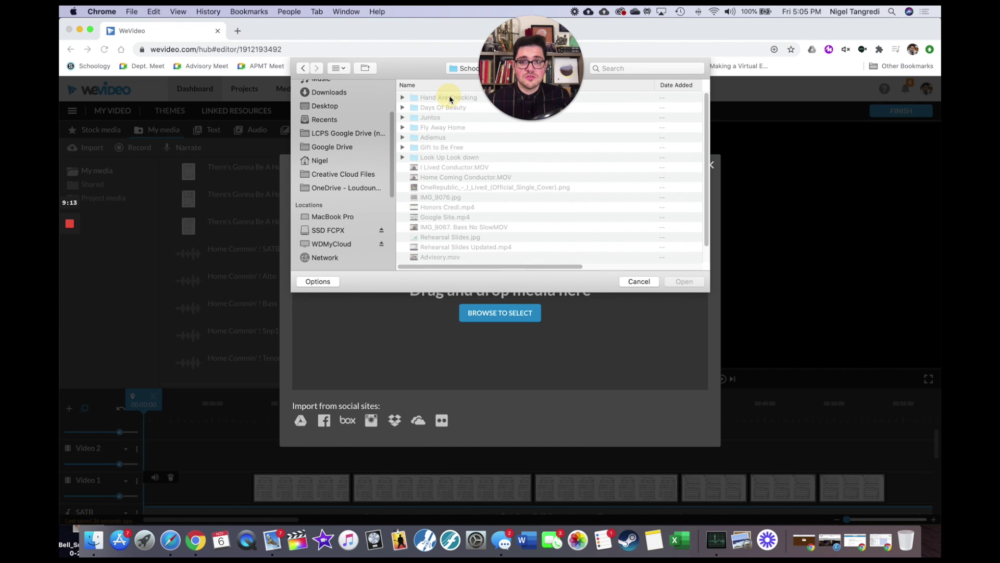
left_click(472, 177)
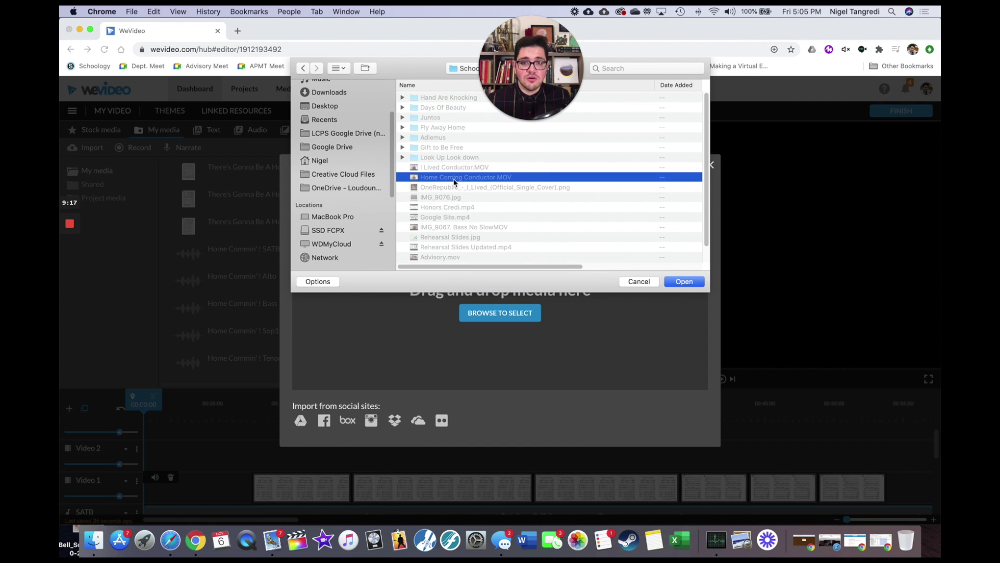
left_click(684, 282)
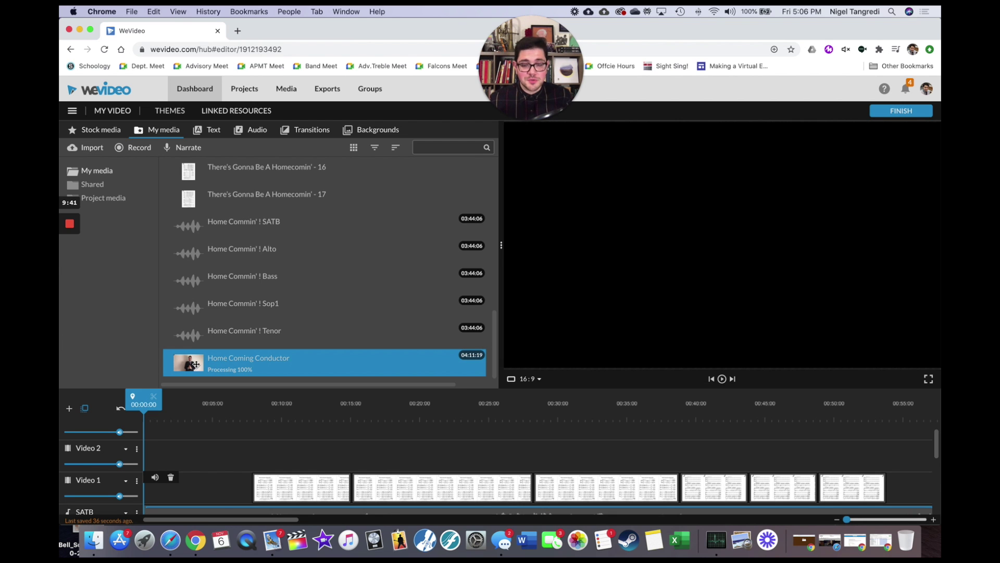
- Place Home Coming Conductor at the start of the Video 2 track and set that track to its tallest height
left_click_drag(193, 364, 168, 450)
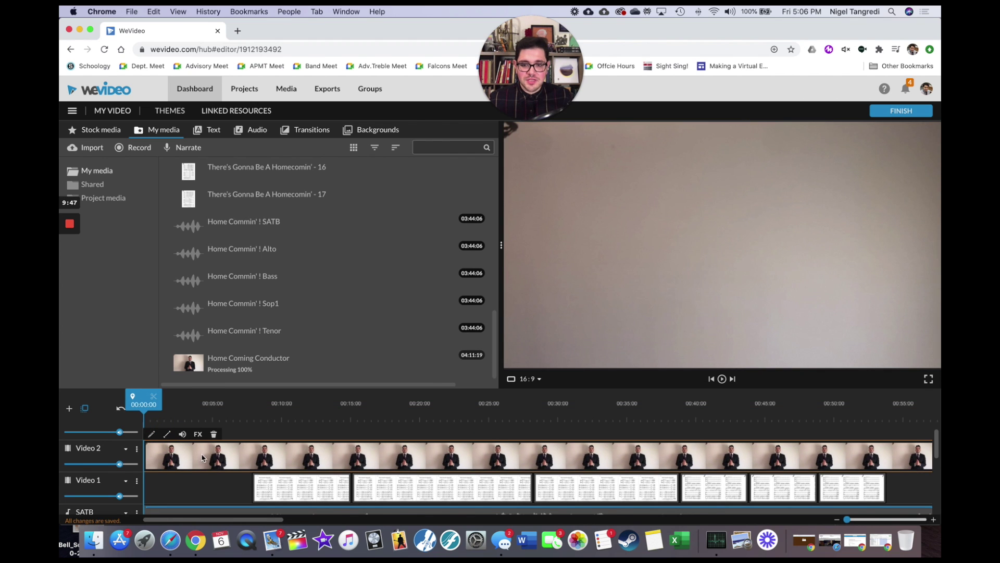
left_click(126, 451)
left_click(125, 452)
left_click(125, 451)
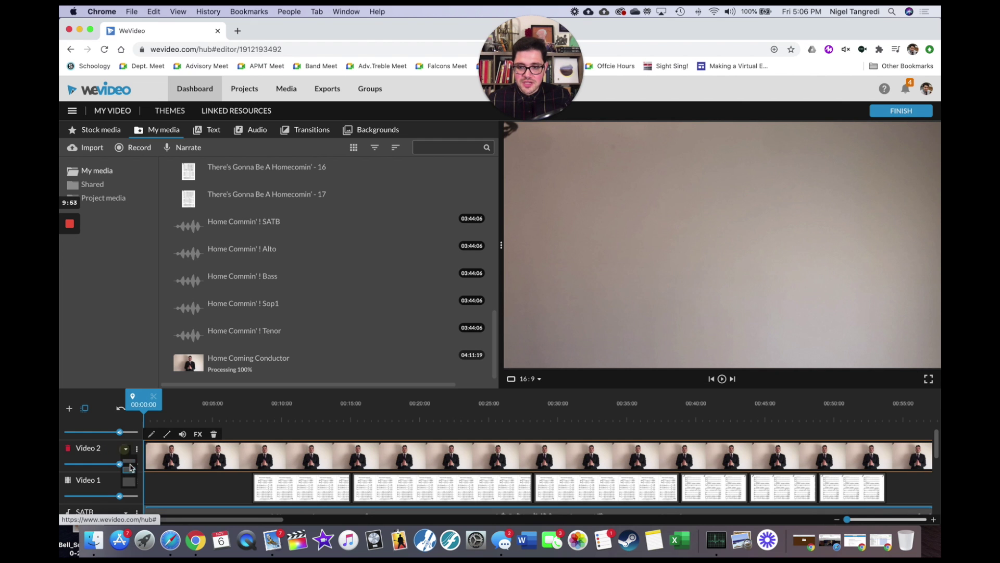
left_click(130, 478)
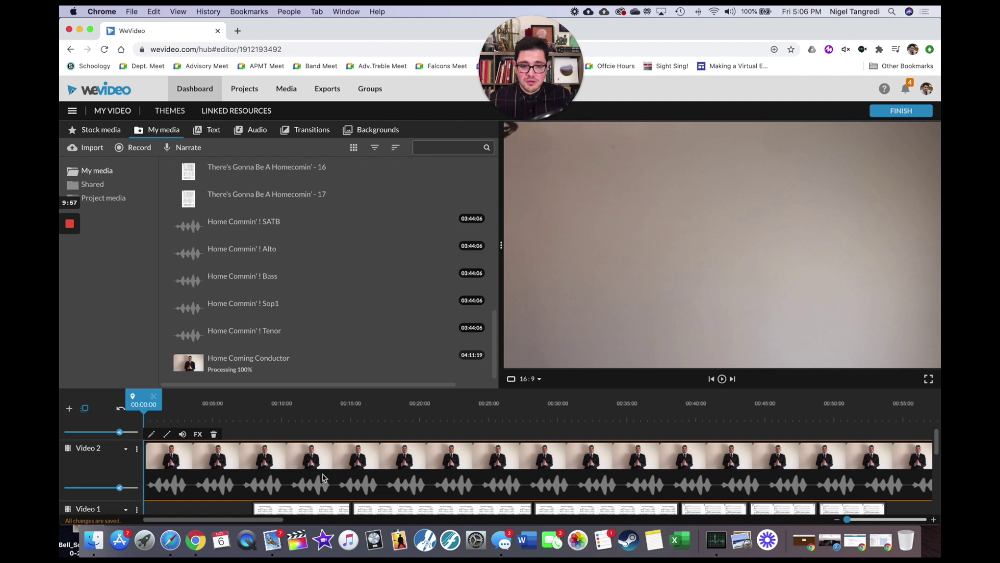
- Split the conductor clip at 00:07:24 and delete the part before the split
left_click_drag(144, 402, 176, 404)
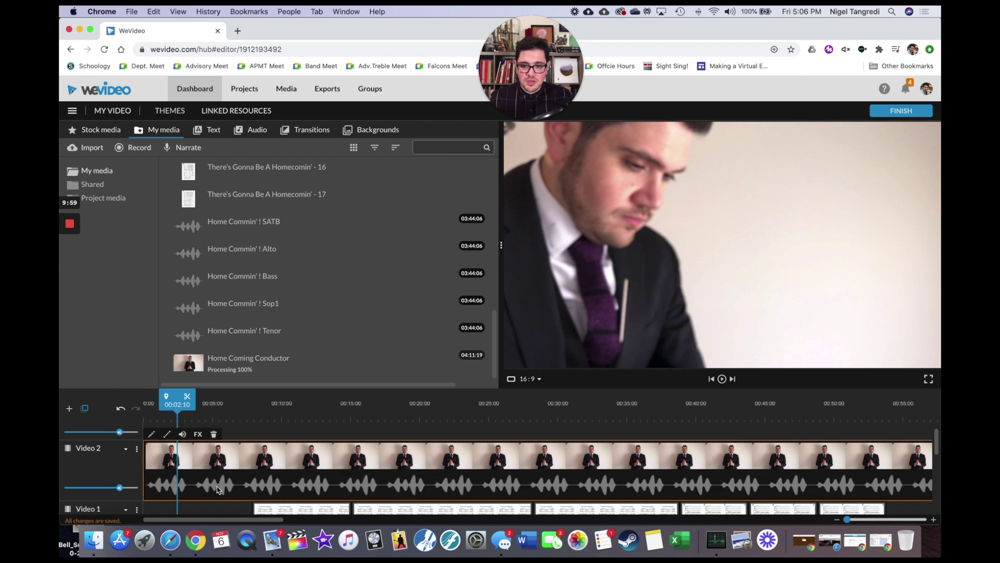
scroll(221, 487, "down", 3)
scroll(222, 487, "up", 5)
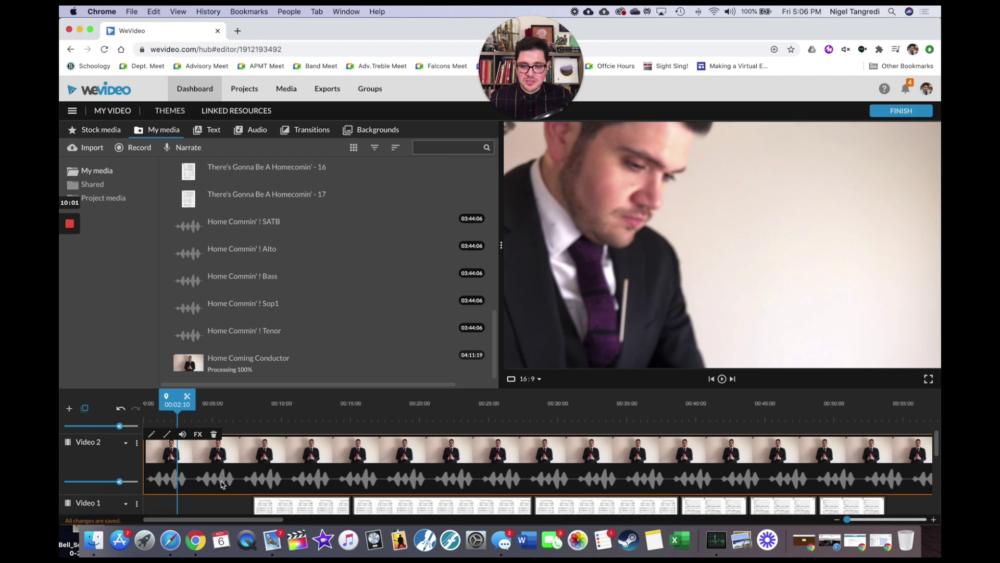
left_click_drag(177, 404, 257, 406)
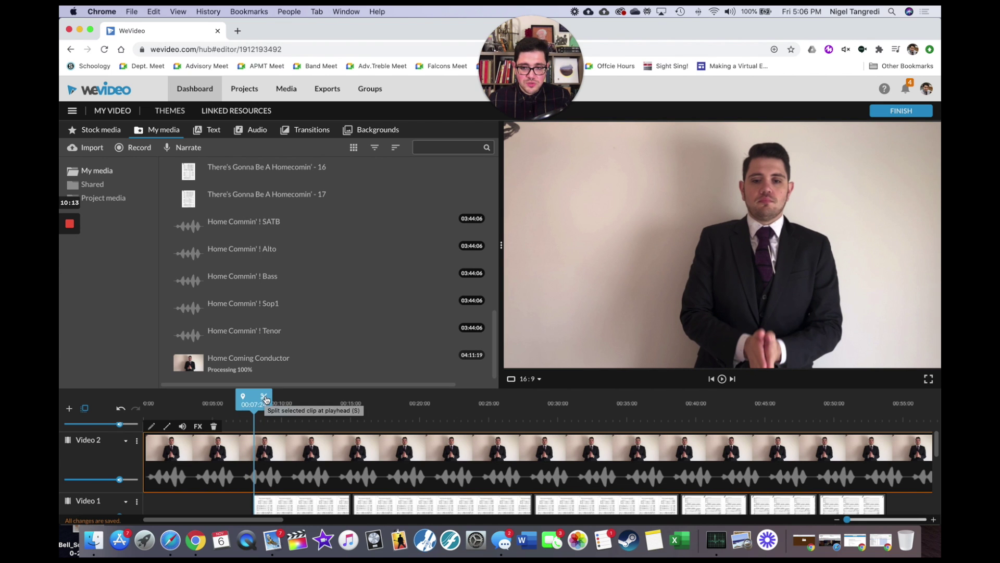
left_click(264, 399)
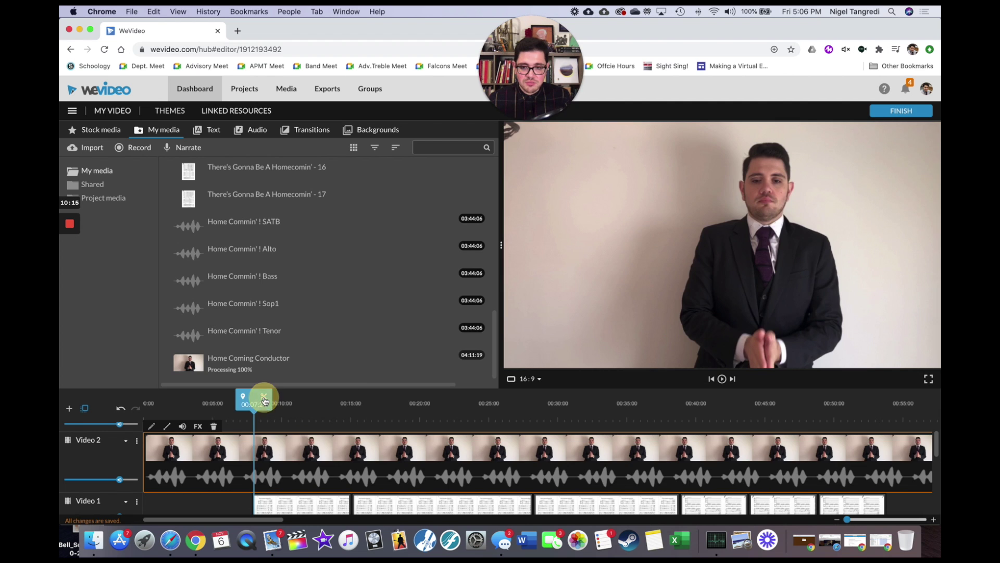
left_click(218, 454)
key("Delete")
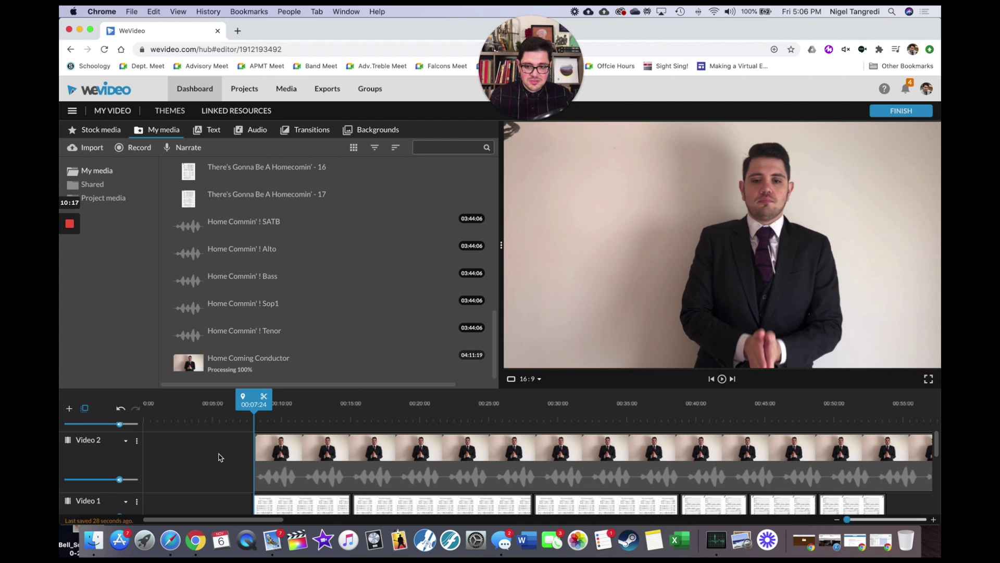
- Shift the conductor clip earlier, trim off everything before 00:20:17, and move the remainder to start at about 00:07:08
left_click_drag(336, 466, 275, 445)
left_click_drag(228, 402, 430, 415)
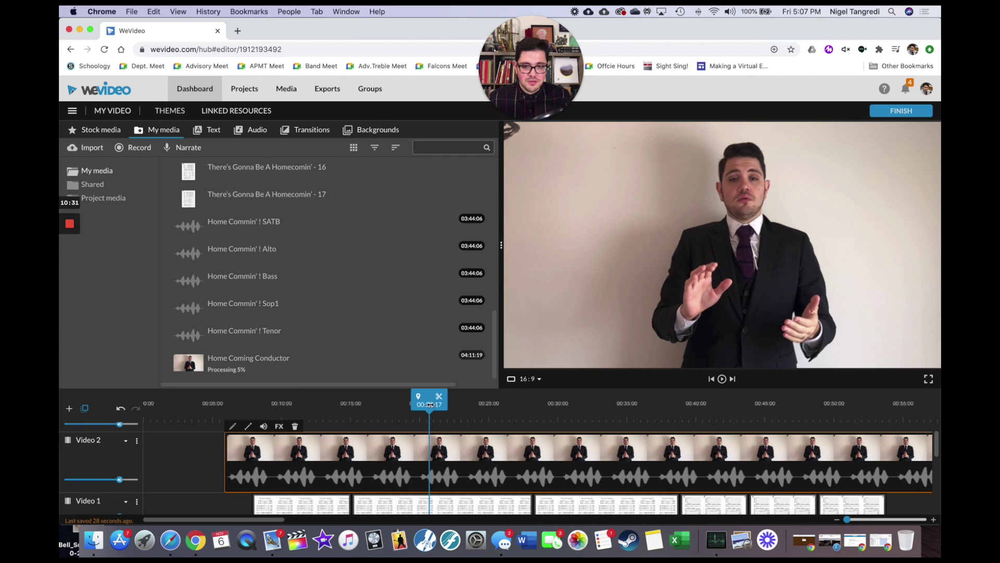
left_click(440, 396)
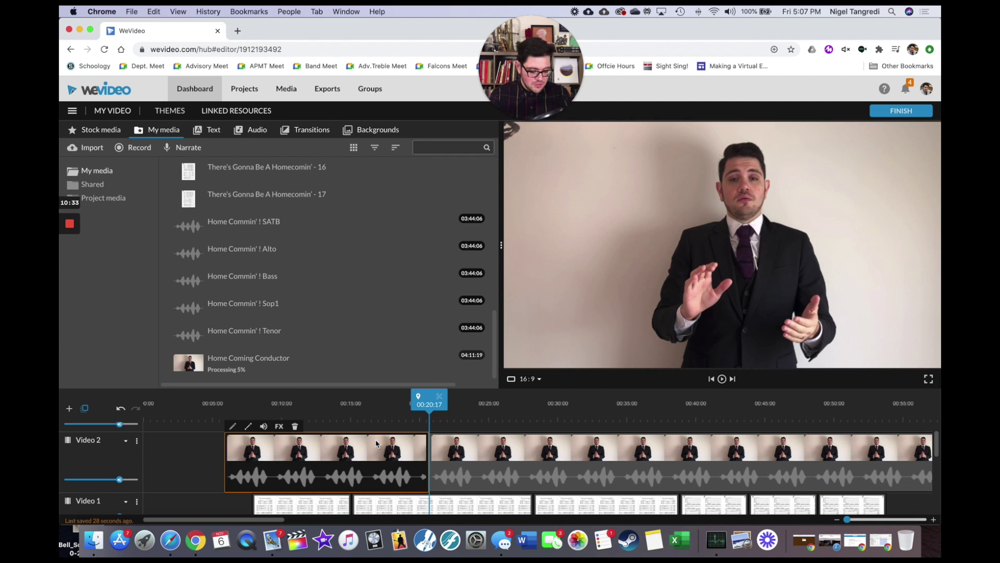
key("Delete")
left_click_drag(524, 462, 338, 462)
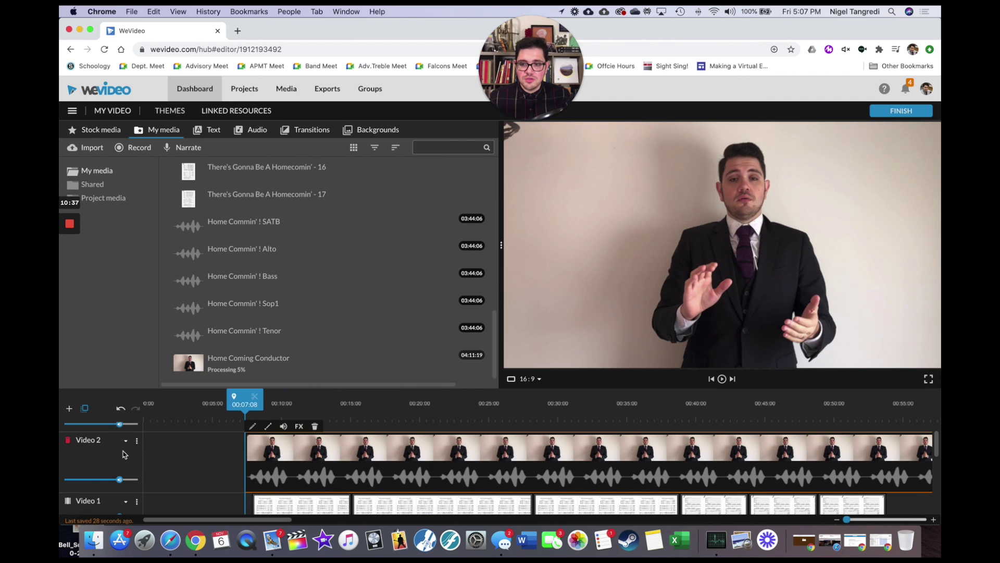
- Reduce the Video 2 track's height, and restore it to the tallest size
left_click(125, 440)
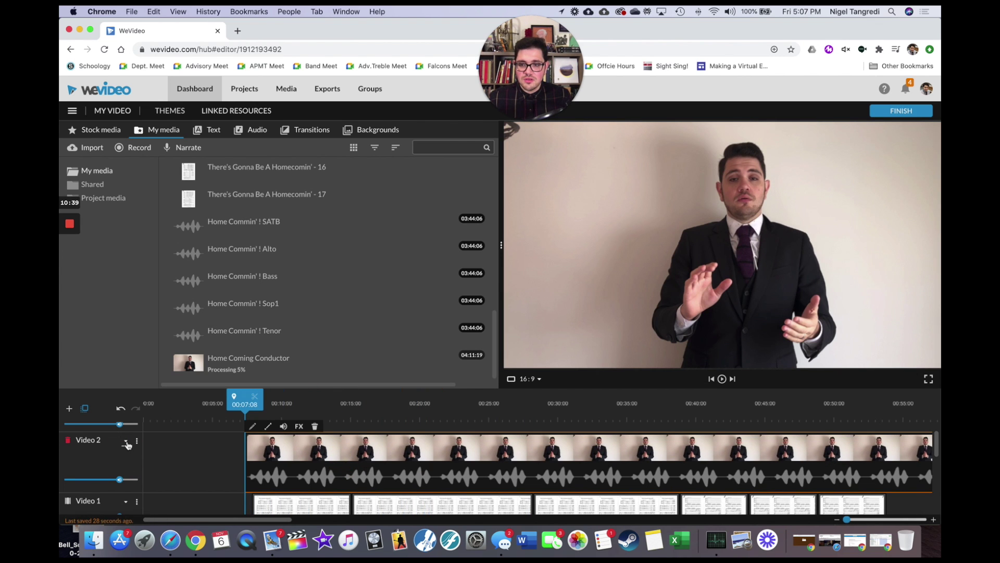
left_click(129, 461)
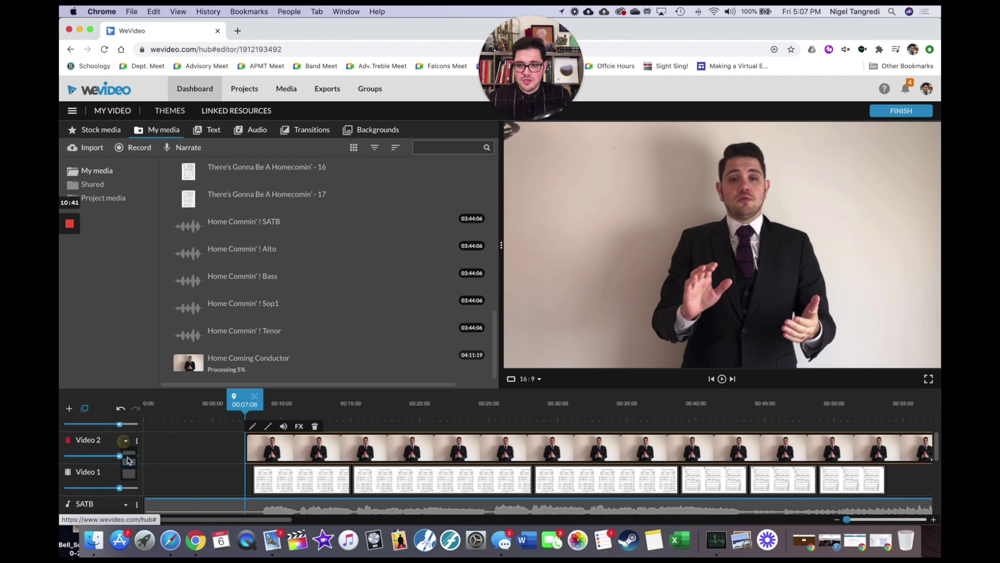
left_click(128, 474)
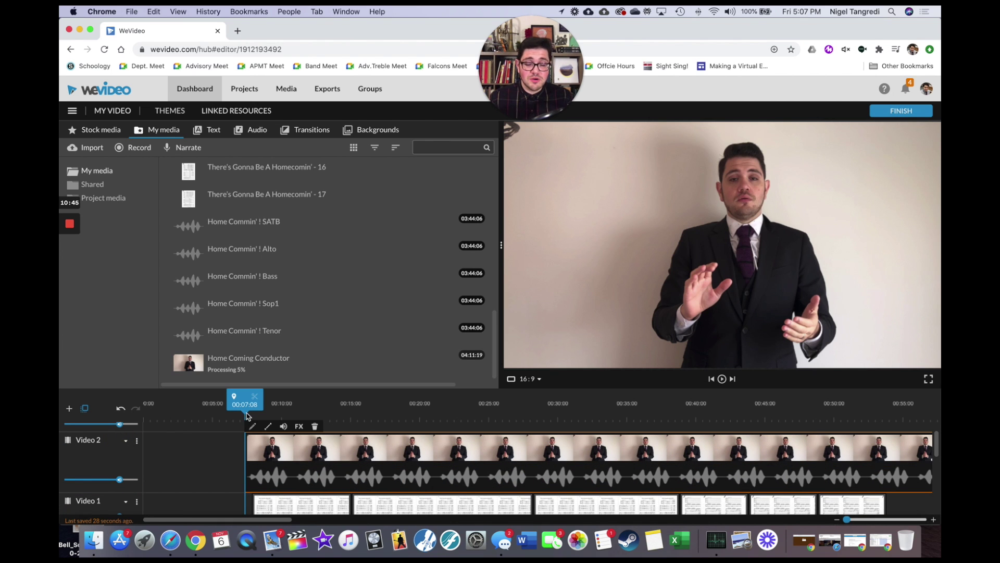
- Turn the volume of the SOP, ALTO, TENOR and BASS tracks down to zero
scroll(312, 504, "down", 3)
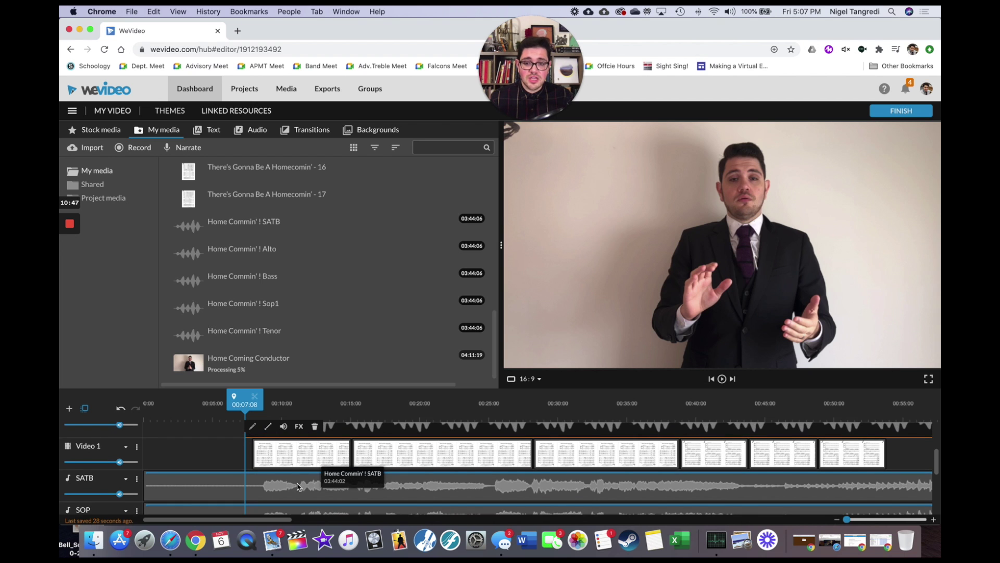
scroll(227, 486, "down", 3)
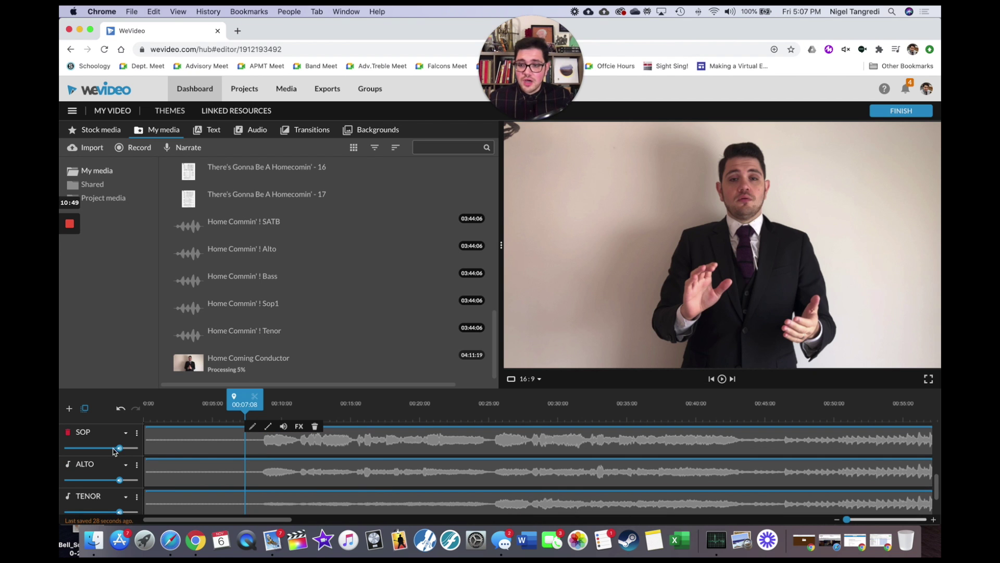
left_click_drag(120, 448, 64, 448)
left_click_drag(120, 479, 64, 475)
scroll(137, 496, "down", 1)
left_click_drag(121, 505, 74, 506)
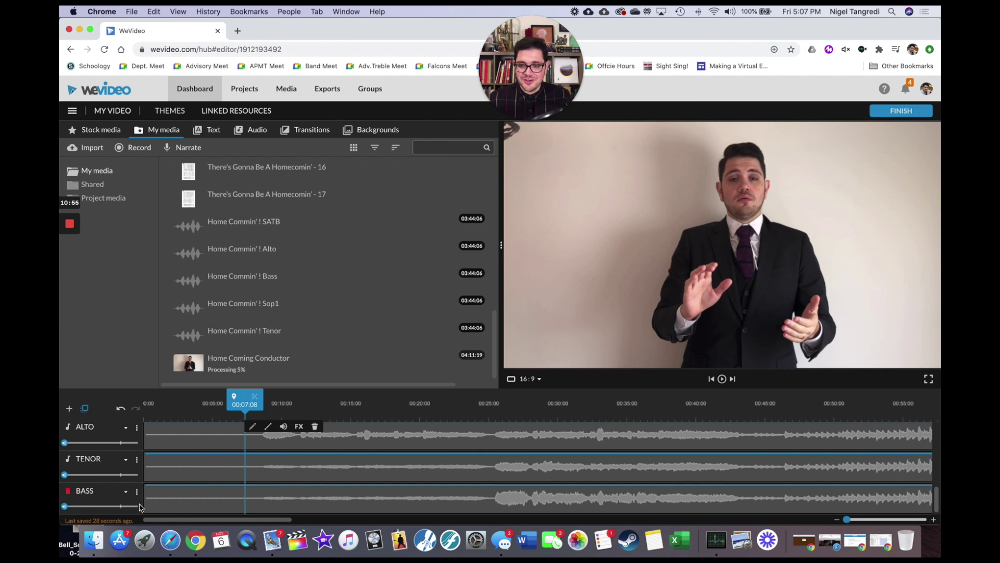
- Play the conductor clip against the SATB audio and shift the clip earlier, to about 00:05:00, to sync it
scroll(148, 479, "up", 3)
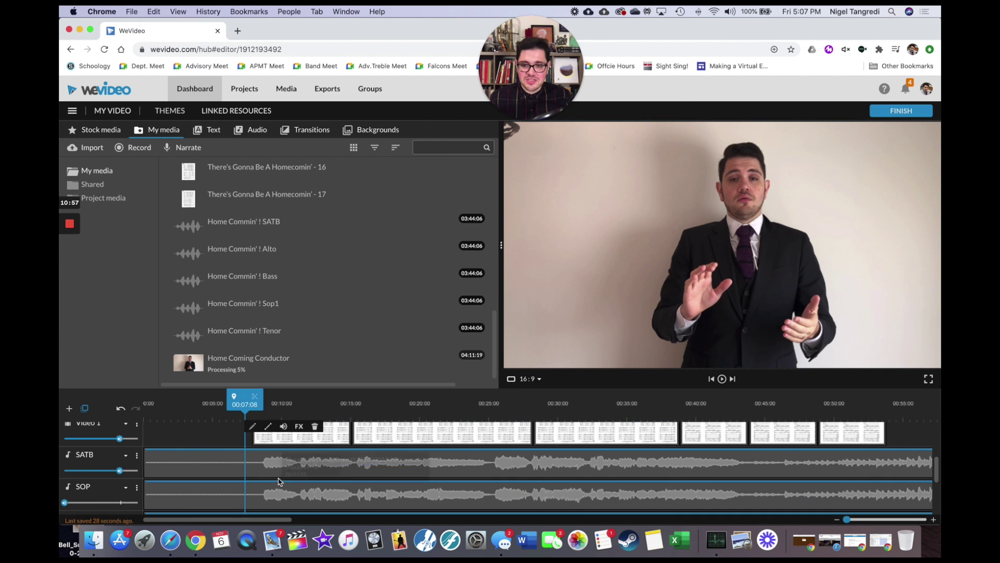
scroll(151, 463, "up", 2)
key("space")
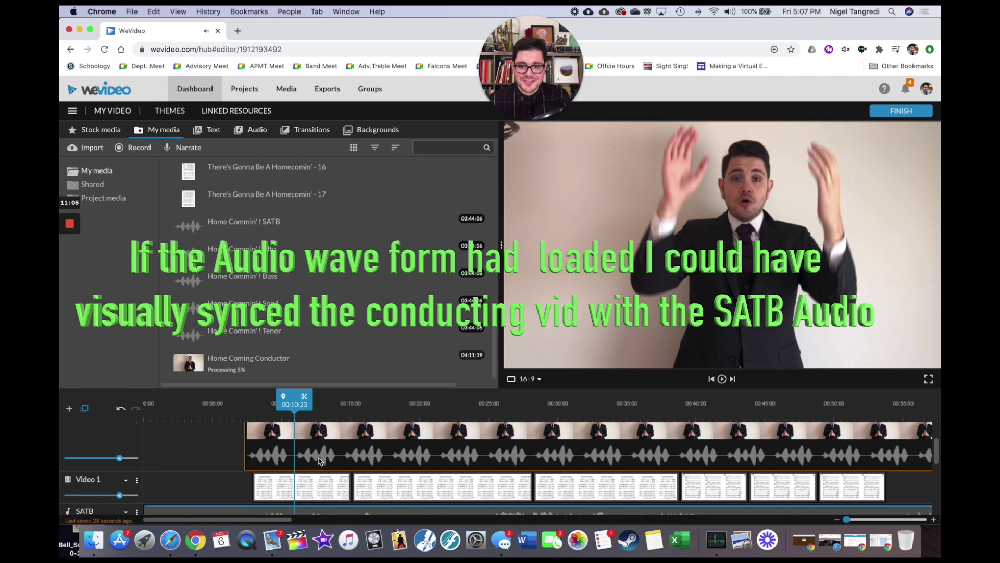
left_click_drag(327, 460, 252, 422)
key("space")
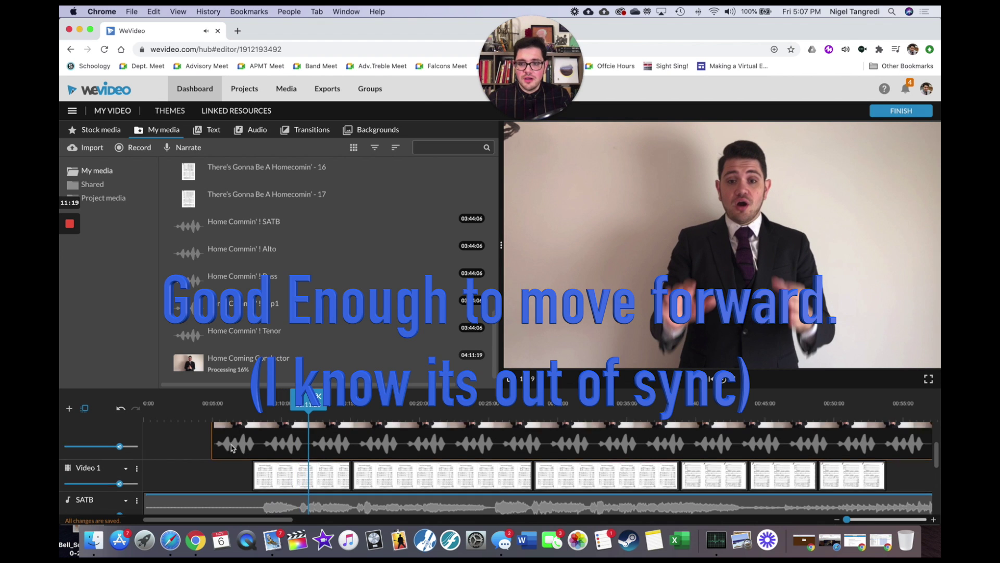
- Turn the Video 2 track's volume down to zero
scroll(232, 448, "up", 1)
mouse_move(120, 482)
left_click_drag(120, 483, 64, 482)
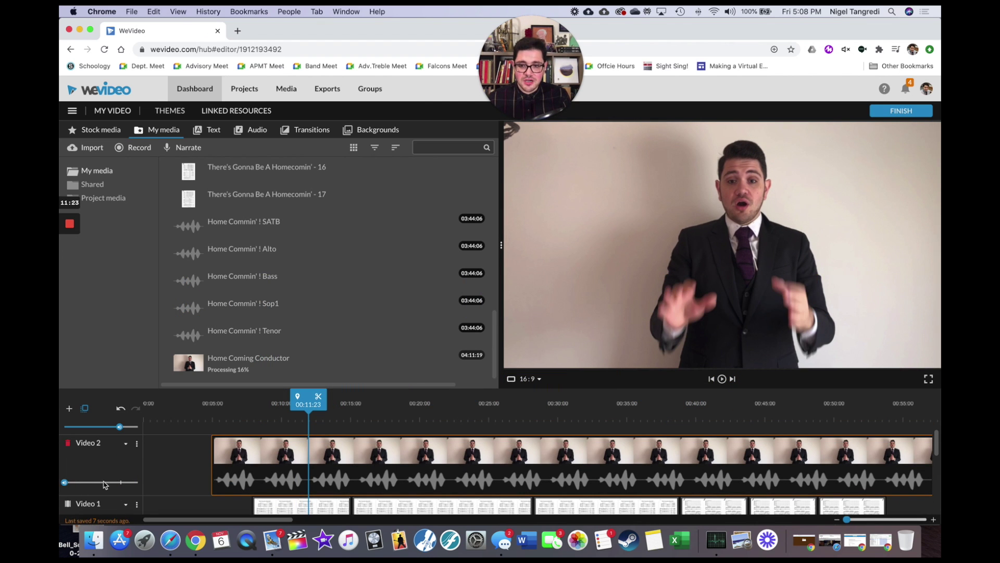
- Scale the conductor clip to 0.45 and position it over the lower middle of the score at x 546, y 598
double_click(352, 451)
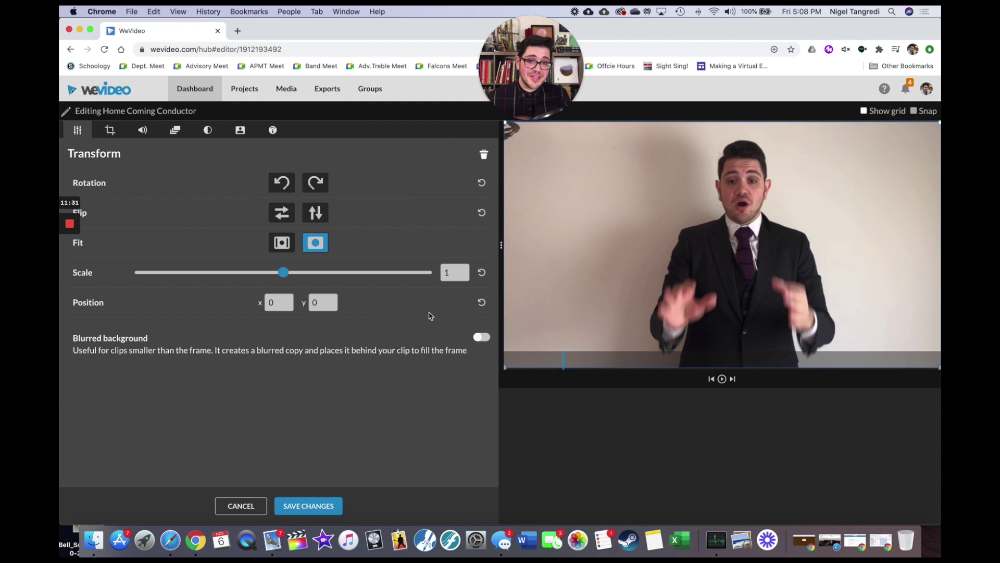
left_click_drag(283, 272, 202, 279)
left_click_drag(728, 243, 732, 312)
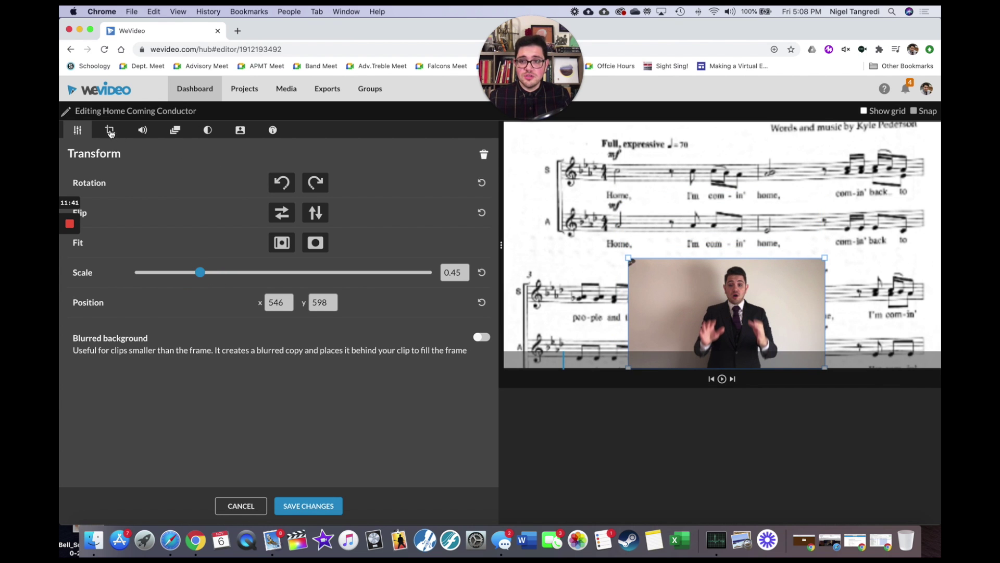
- Crop the conductor clip horizontally by 443 from the left and 288 from the right, and save the changes
left_click(110, 131)
left_click_drag(504, 245, 604, 245)
left_click_drag(937, 244, 875, 251)
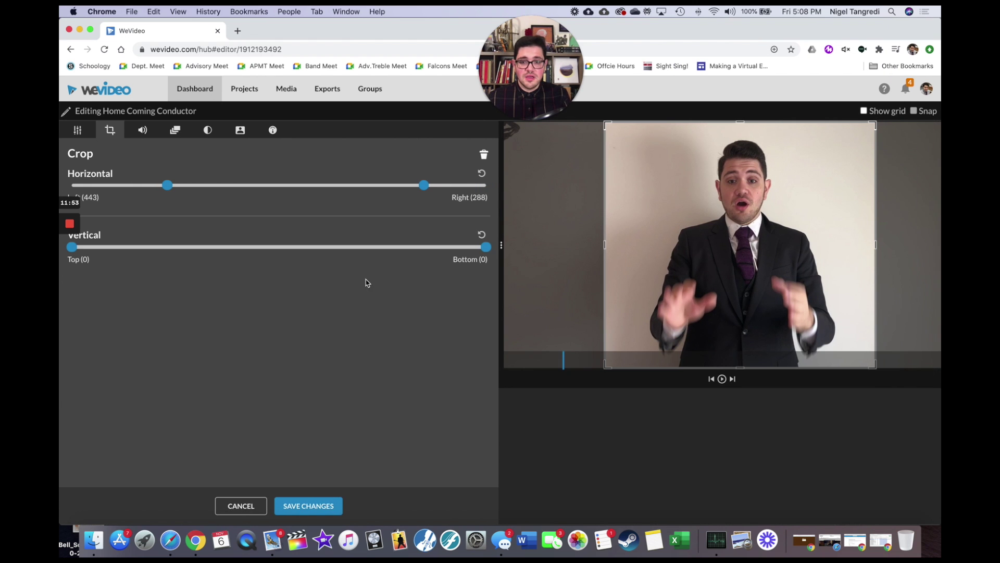
left_click(323, 503)
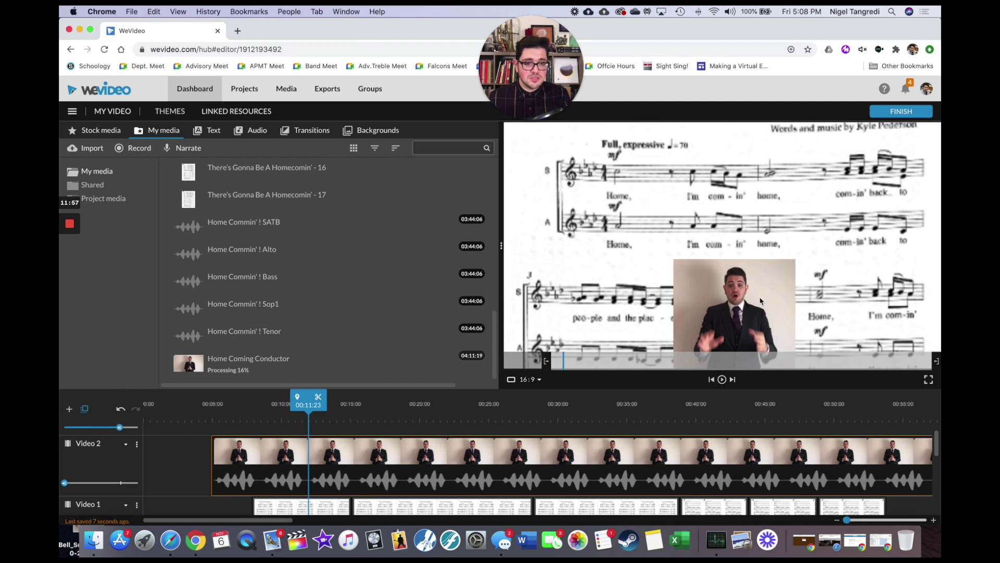
- Scale the conductor clip down to 0.21, position it at x 765, y 725 over the lower middle of the score, and save the changes
double_click(344, 453)
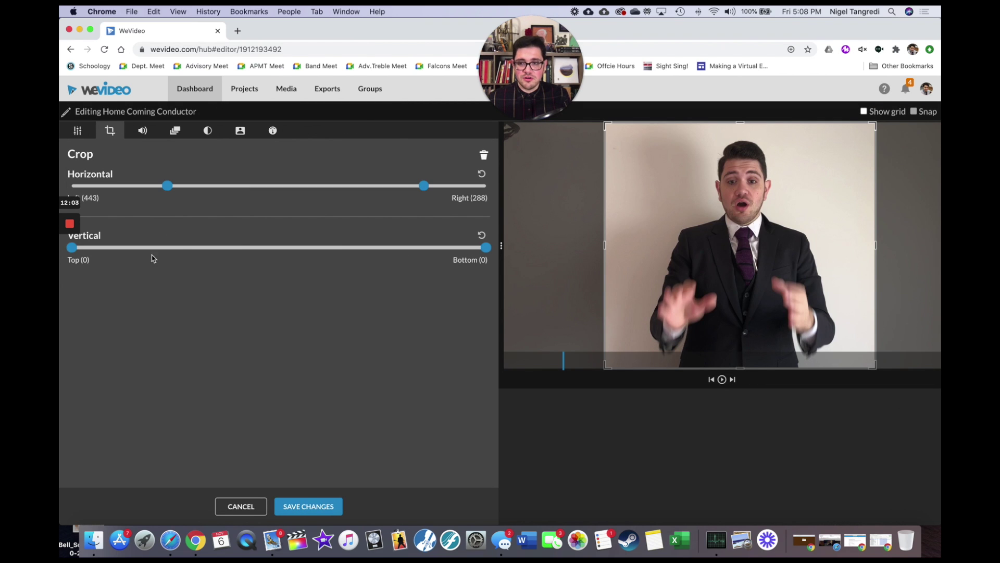
left_click(77, 131)
left_click_drag(174, 274, 170, 275)
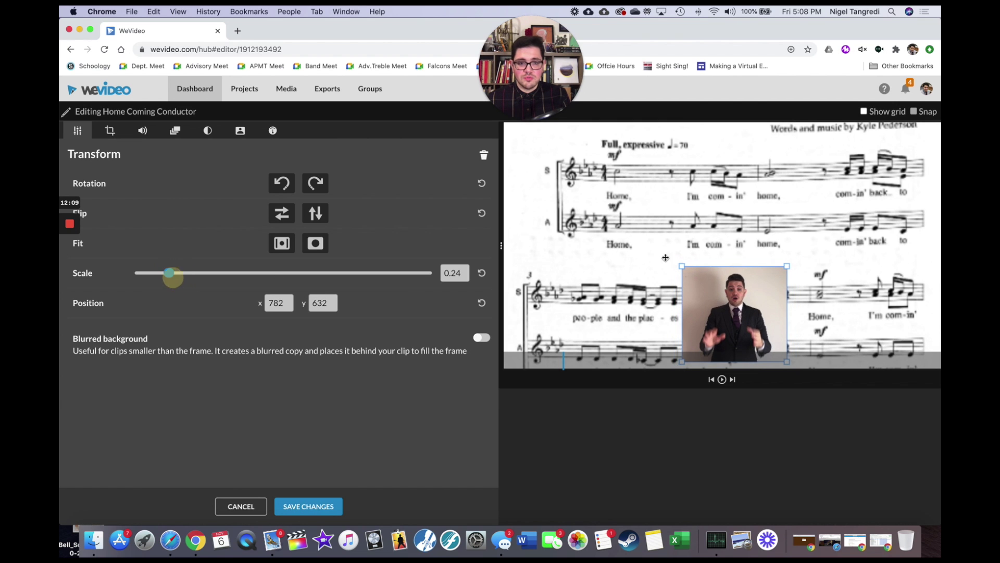
left_click_drag(722, 292, 720, 306)
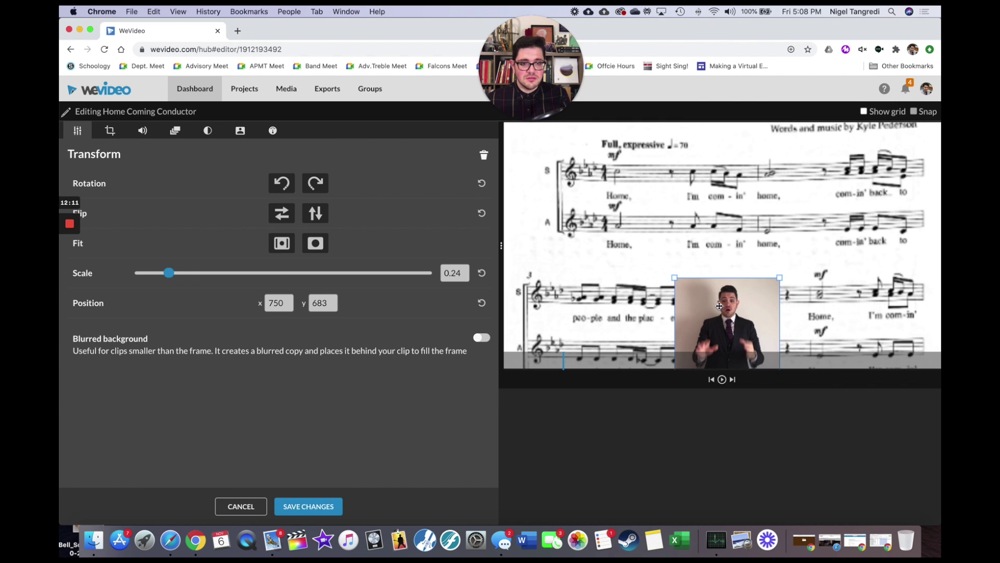
left_click_drag(175, 274, 165, 273)
left_click_drag(744, 319, 741, 321)
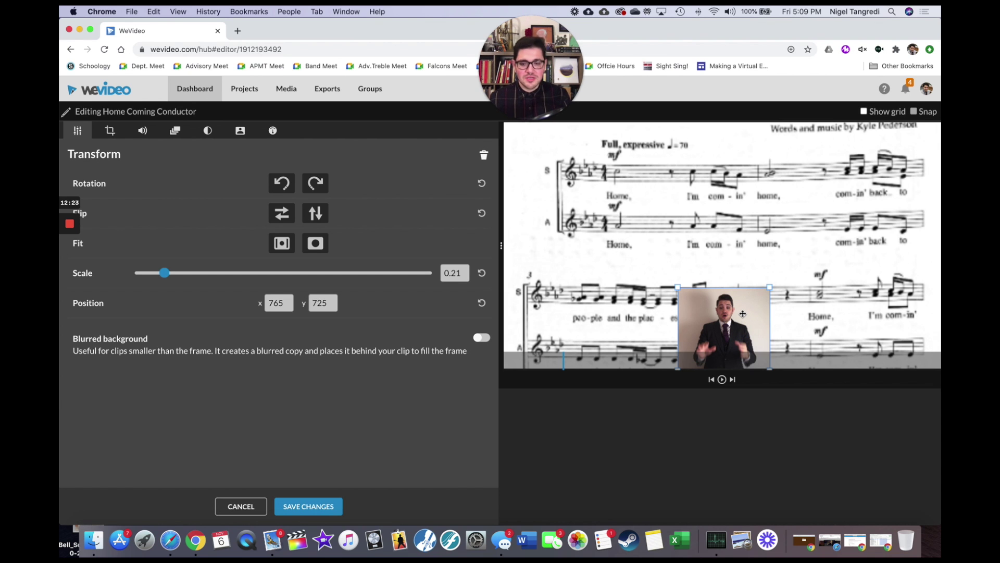
left_click(335, 505)
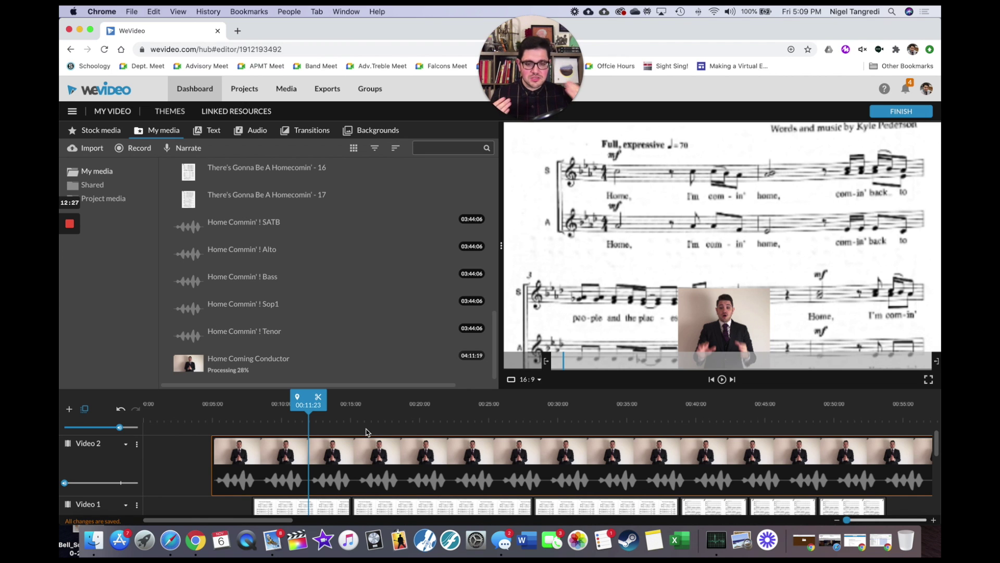
- Play the video from about 00:11:23 to check the resized conductor overlay against the score, and look through the timeline tracks
scroll(367, 431, "up", 4)
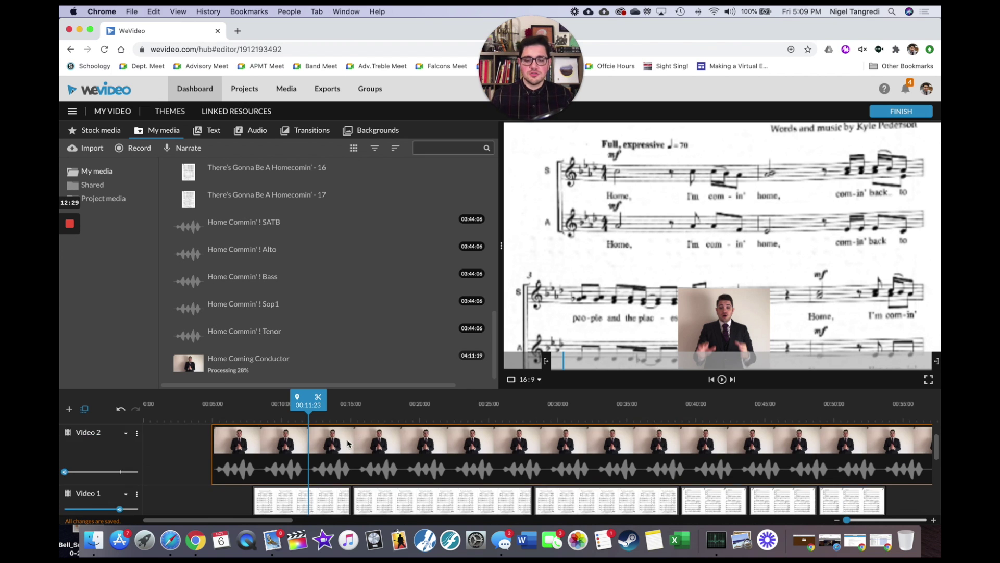
key("space")
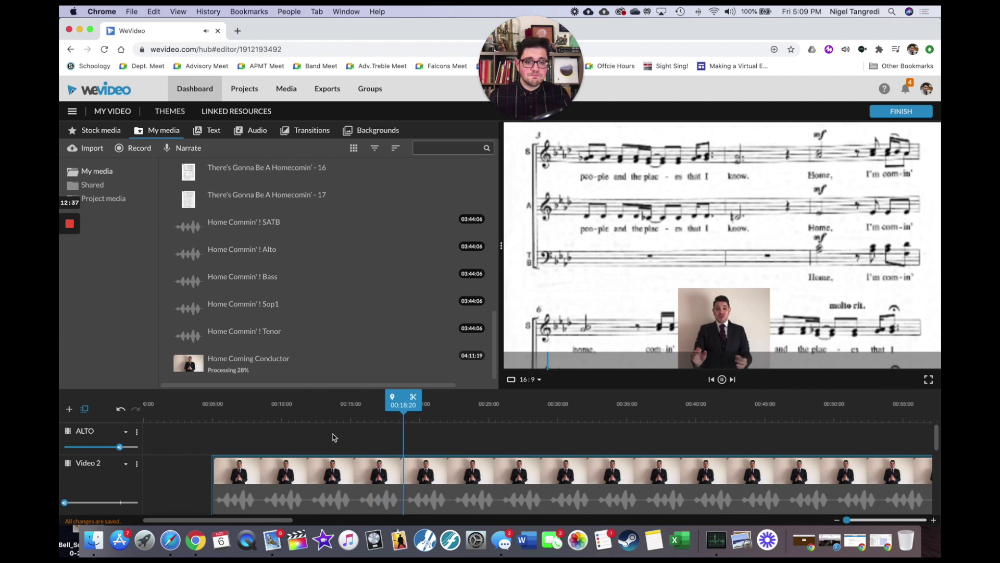
key("space")
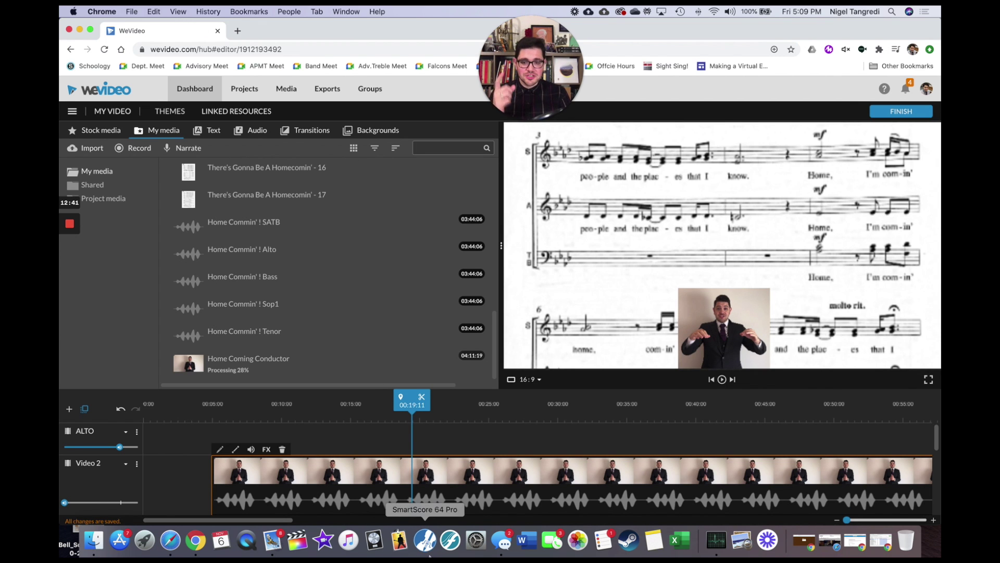
scroll(416, 485, "down", 5)
scroll(269, 499, "up", 5)
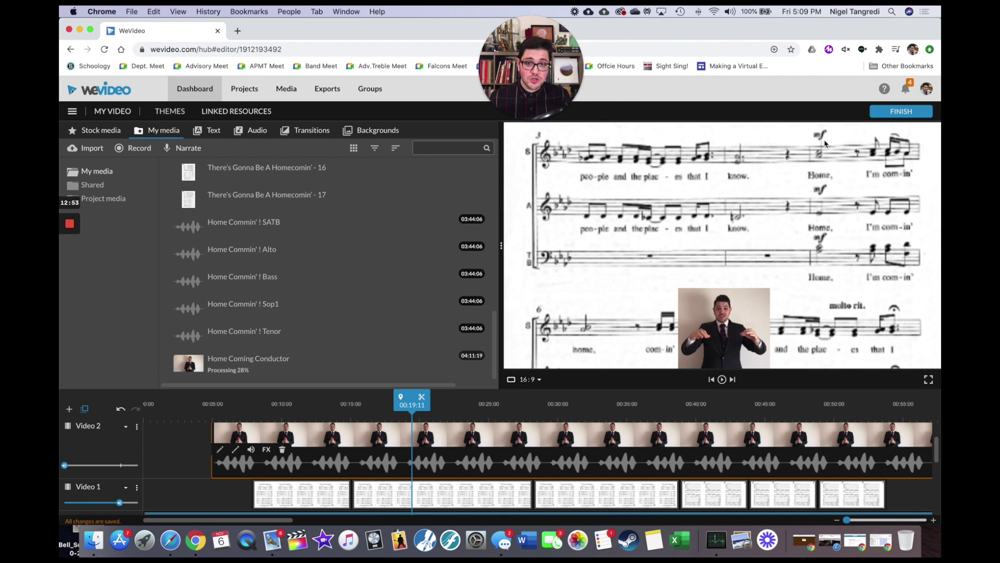
- Once the conductor clip has finished importing, export the project as an HD 1280x720 video titled HOME SATB
left_click(893, 113)
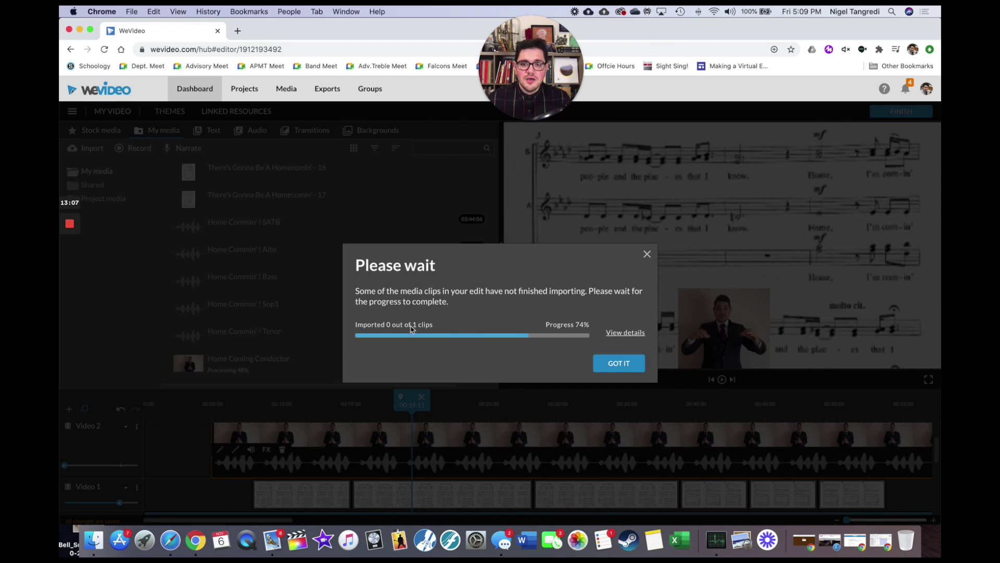
left_click(629, 360)
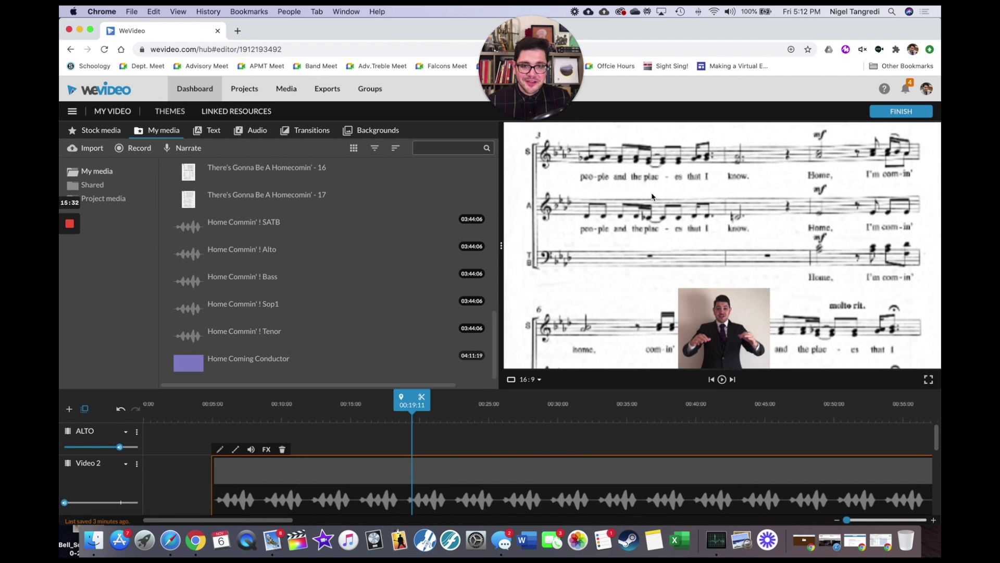
left_click(903, 112)
left_click_drag(466, 312, 400, 307)
type("HOME SATB")
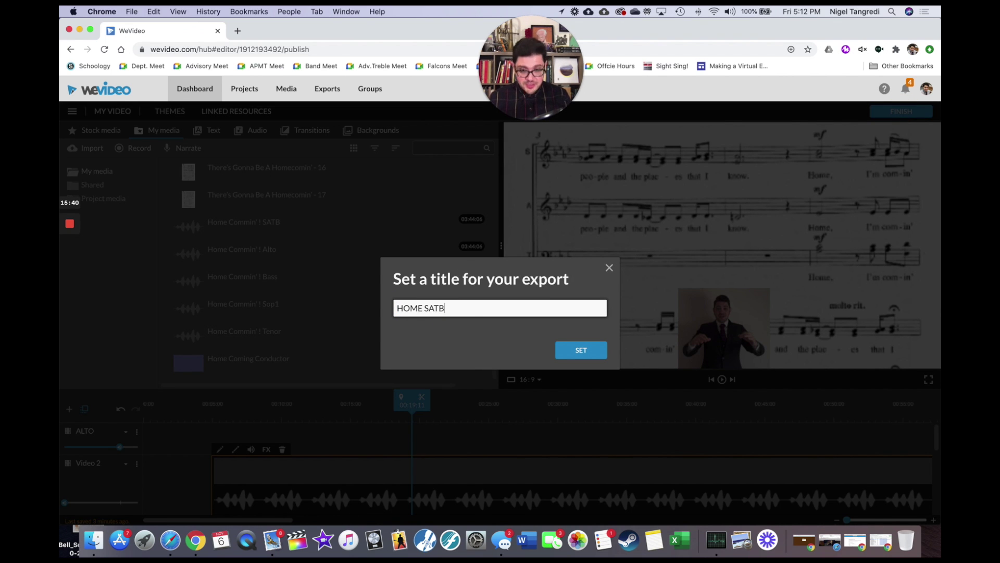
left_click(584, 349)
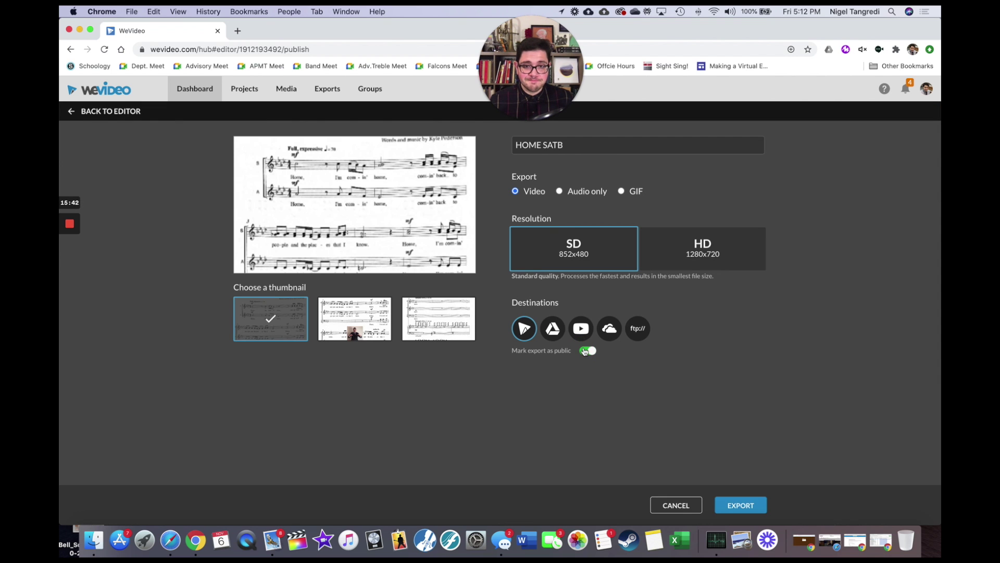
left_click(719, 261)
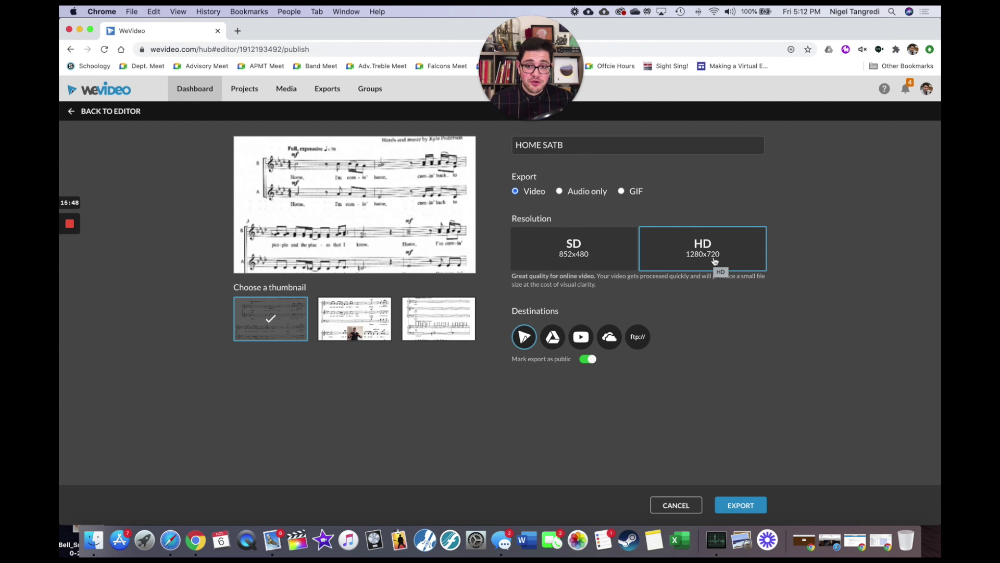
left_click(763, 504)
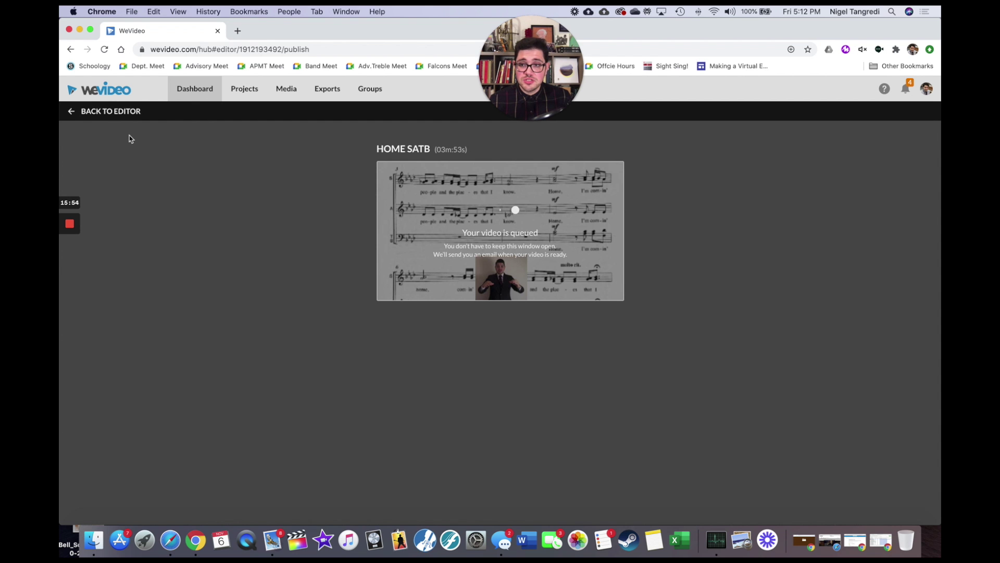
- Return to the editor, turn the SATB track's volume down to zero and raise the SOP track's volume to the default mark
left_click(73, 112)
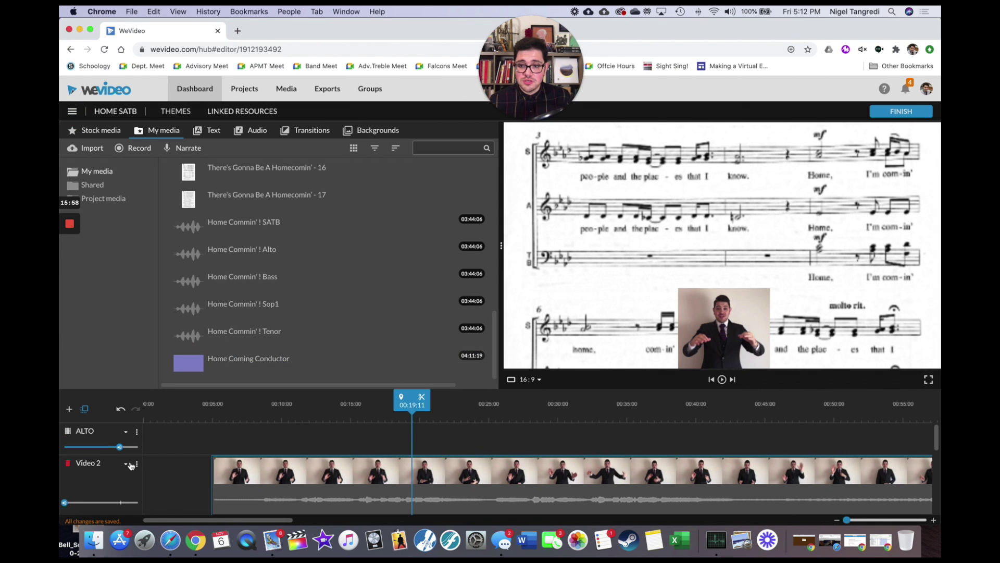
scroll(127, 461, "down", 3)
left_click_drag(119, 488, 63, 488)
scroll(104, 487, "down", 2)
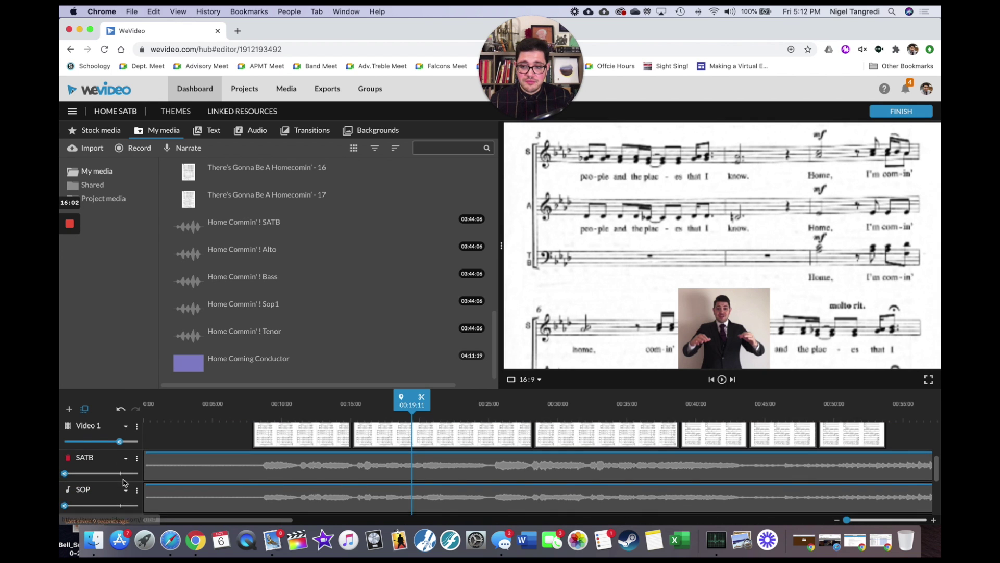
left_click_drag(66, 484, 120, 488)
- Export the soprano version as an SD 852x480 video titled HOME SOP1
left_click(891, 117)
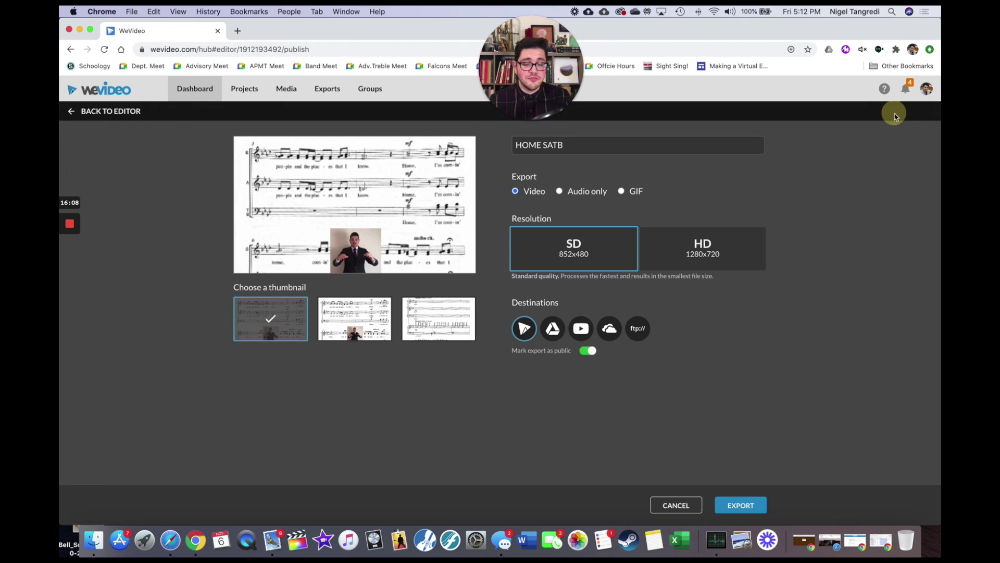
left_click_drag(573, 144, 544, 147)
type("SOP1")
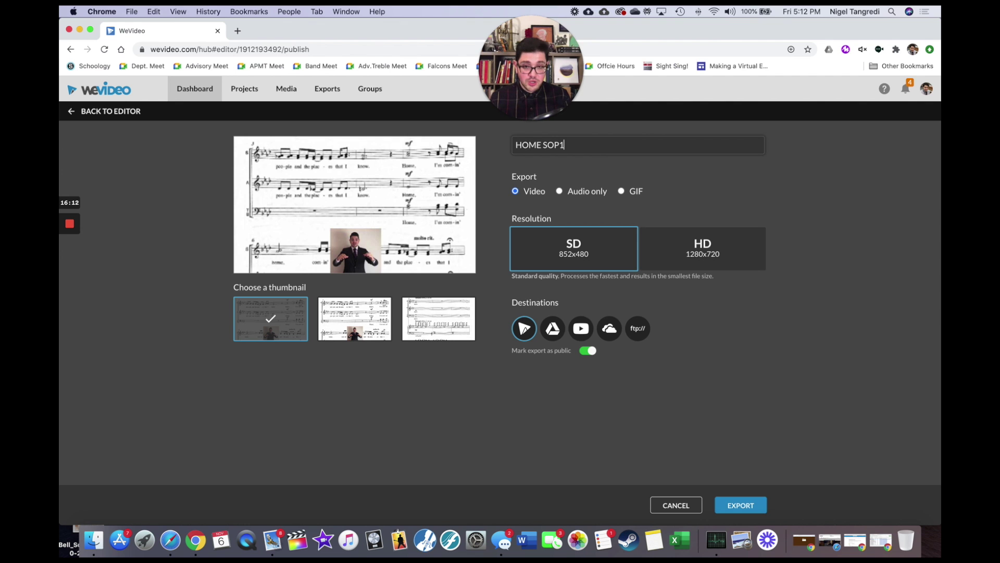
left_click(740, 505)
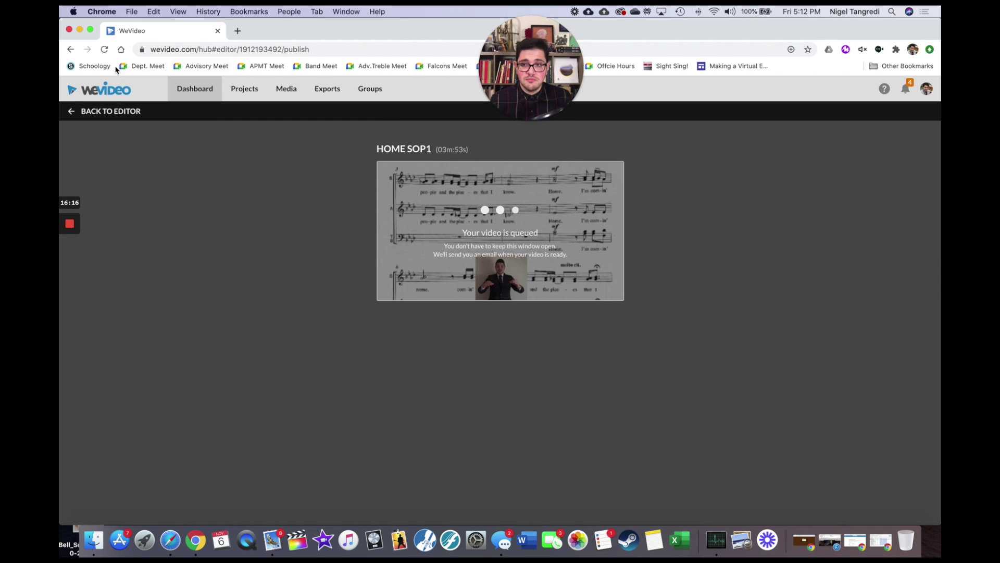
- Return to the editor, turn the SOP track's volume down to zero and raise the ALTO audio track's volume to the default mark
left_click(73, 112)
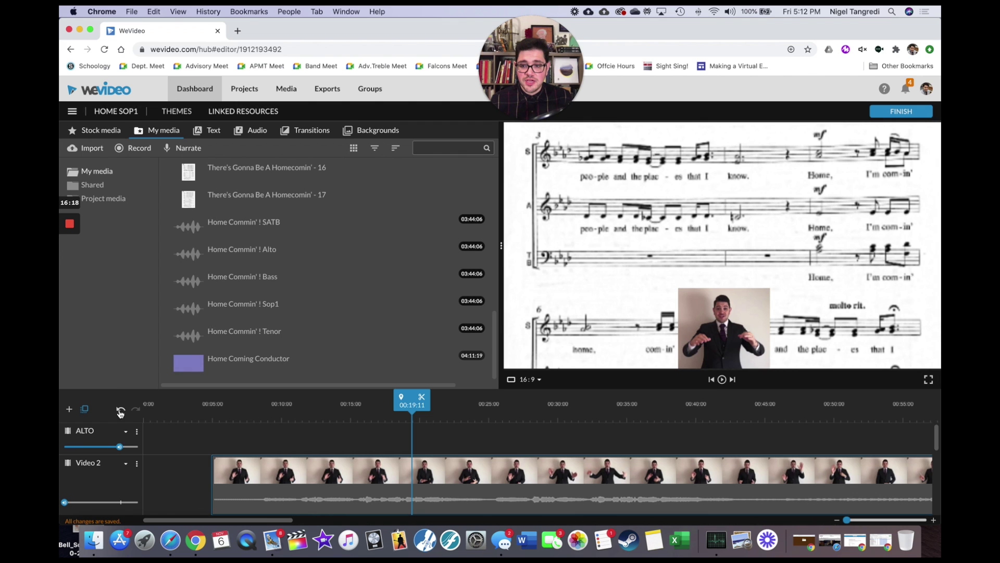
scroll(119, 470, "down", 2)
scroll(118, 470, "down", 5)
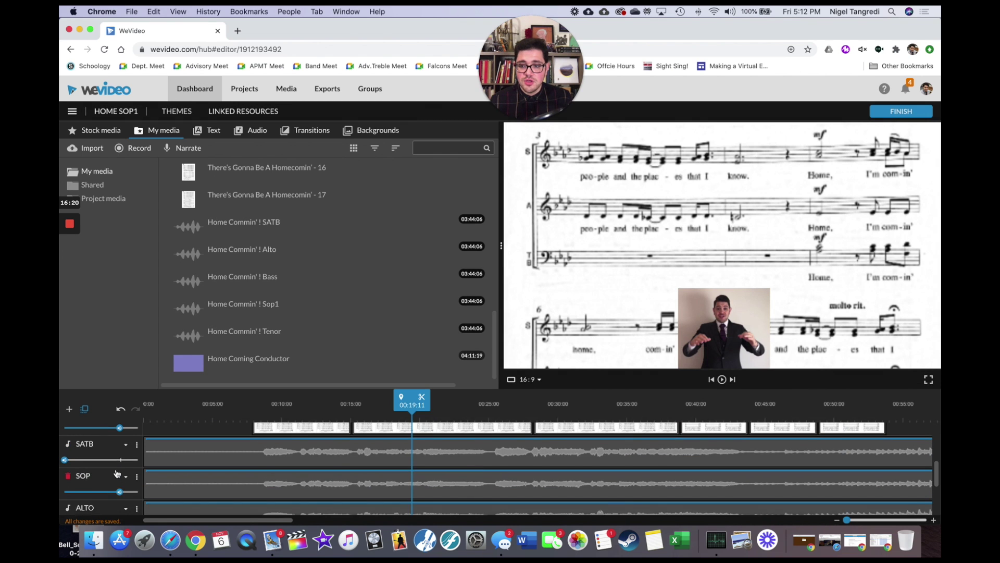
left_click(115, 470)
left_click_drag(115, 471, 123, 502)
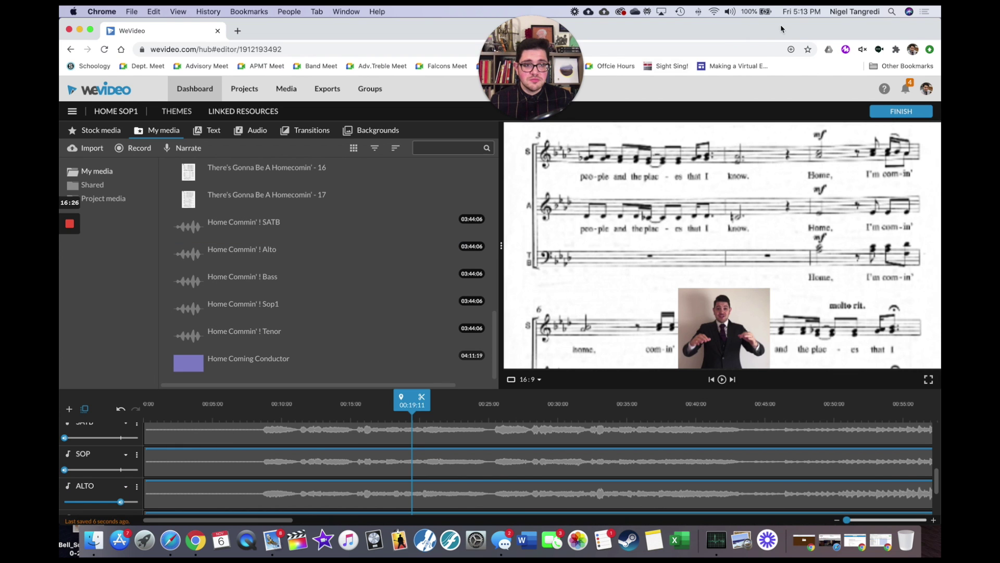
- Export the alto version as an SD 852x480 video titled HOME ALTO
left_click(898, 111)
left_click_drag(568, 146, 543, 145)
type("ALTO")
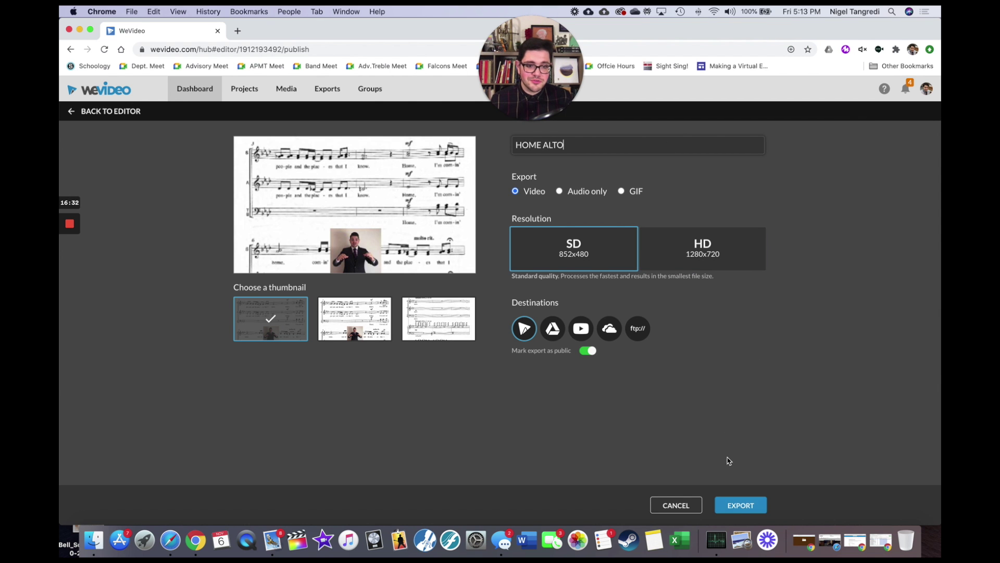
left_click(735, 505)
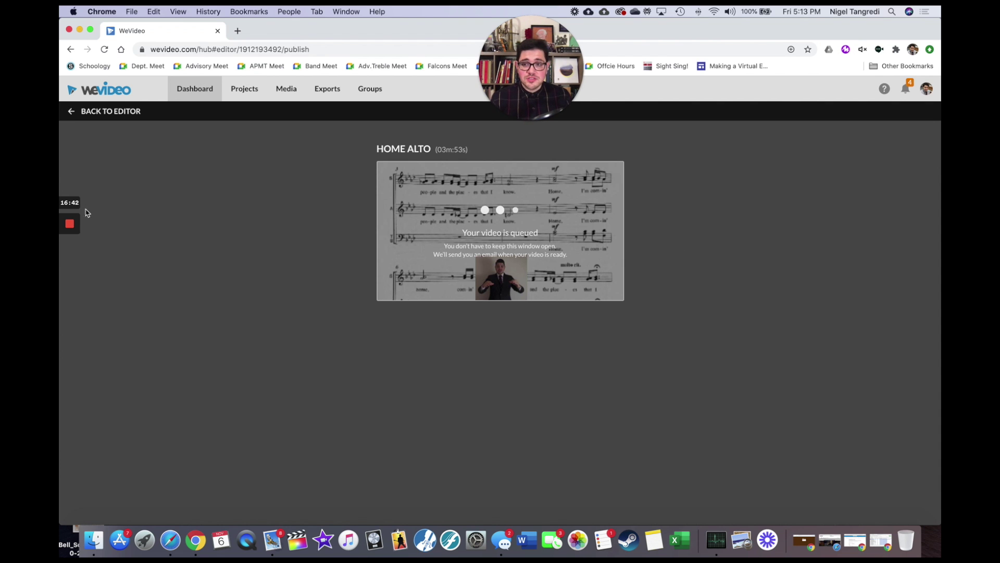
- Leave the export page and open the list of exported videos to check their progress
left_click(74, 114)
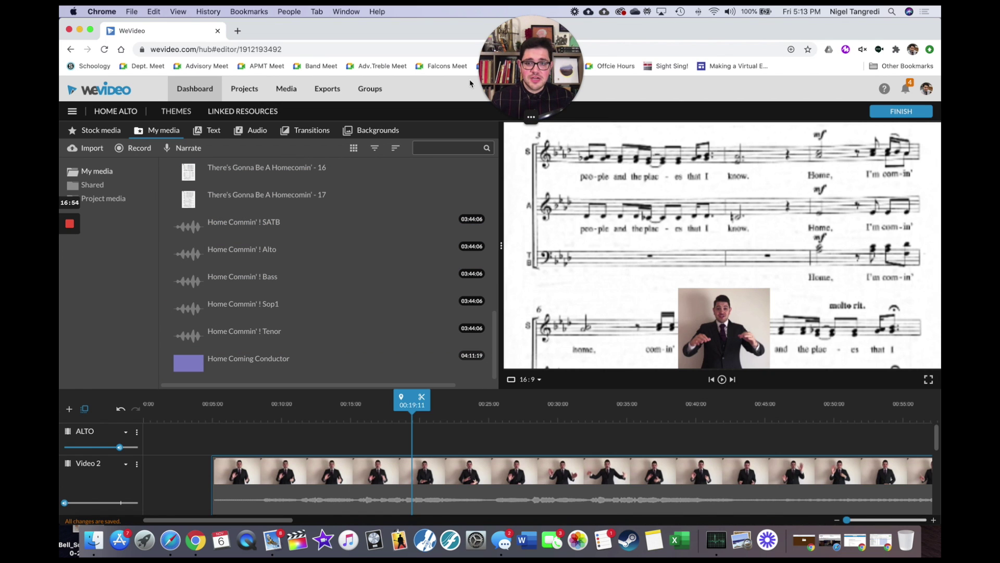
left_click(338, 94)
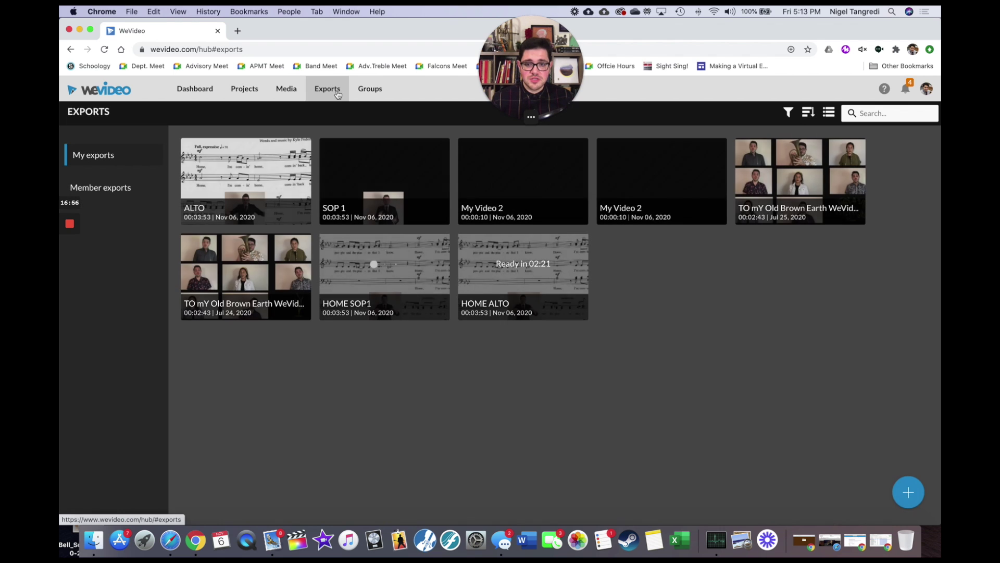